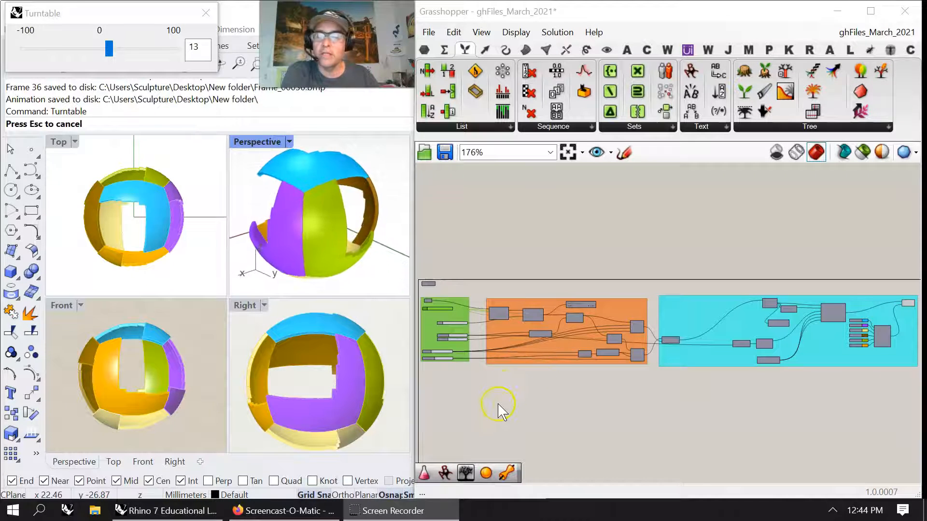
# Stop the turntable rotation and maximize the Perspective viewport to show the sphere.
pyautogui.rightClick(669, 400)
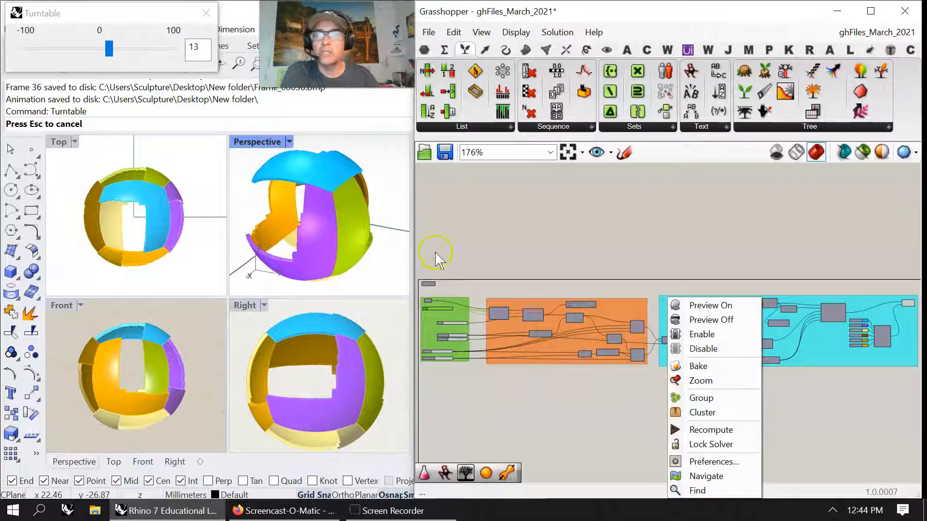
pyautogui.click(205, 13)
pyautogui.moveTo(265, 265); pyautogui.dragTo(375, 215, button='right')
pyautogui.doubleClick(257, 142)
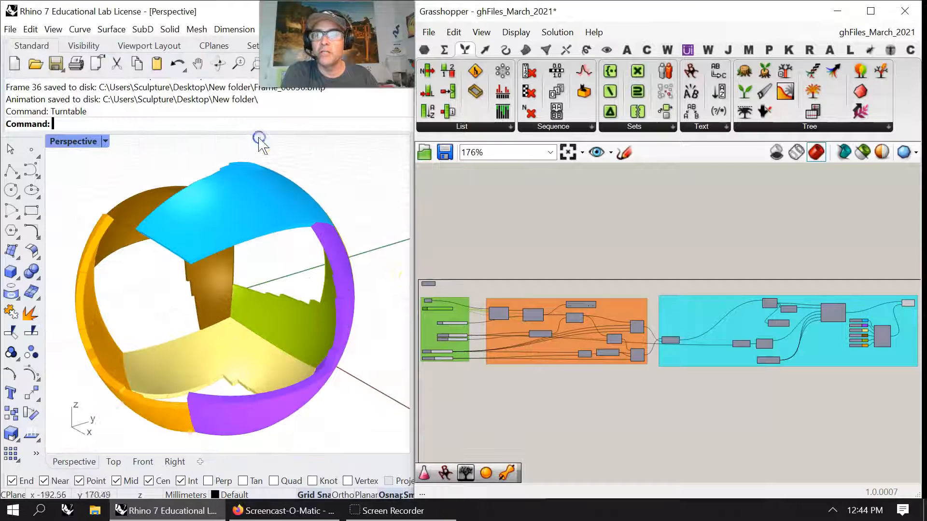
pyautogui.moveTo(222, 388); pyautogui.dragTo(337, 381, button='right')
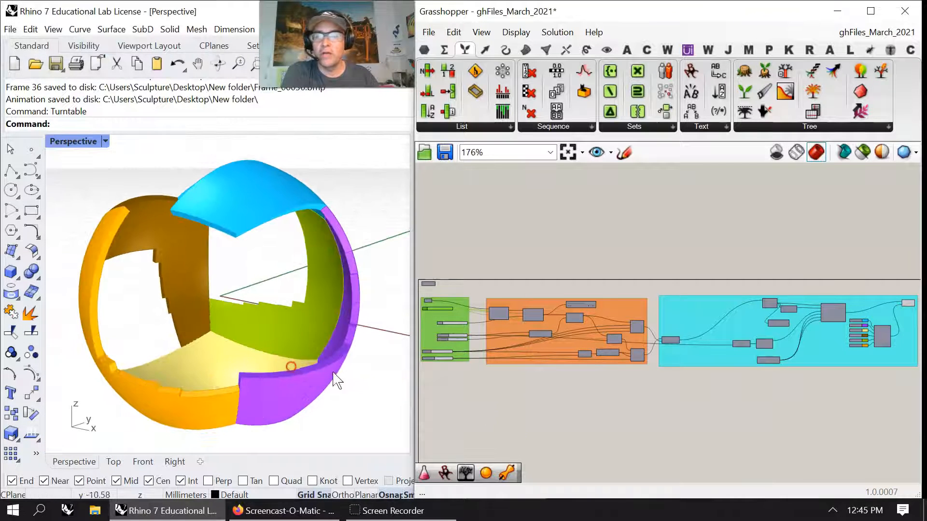
# Animate the Size slider over 36 frames saved to the desktop's New folder, then restore the four-viewport layout.
pyautogui.moveTo(481, 401); pyautogui.dragTo(458, 394, button='right')
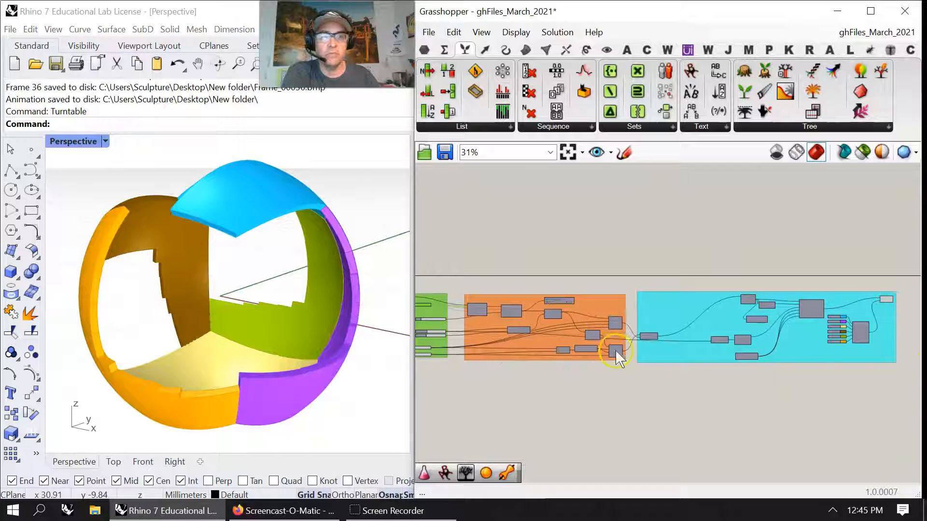
pyautogui.moveTo(558, 411); pyautogui.dragTo(700, 400, button='right')
pyautogui.scroll(5, 540, 334)
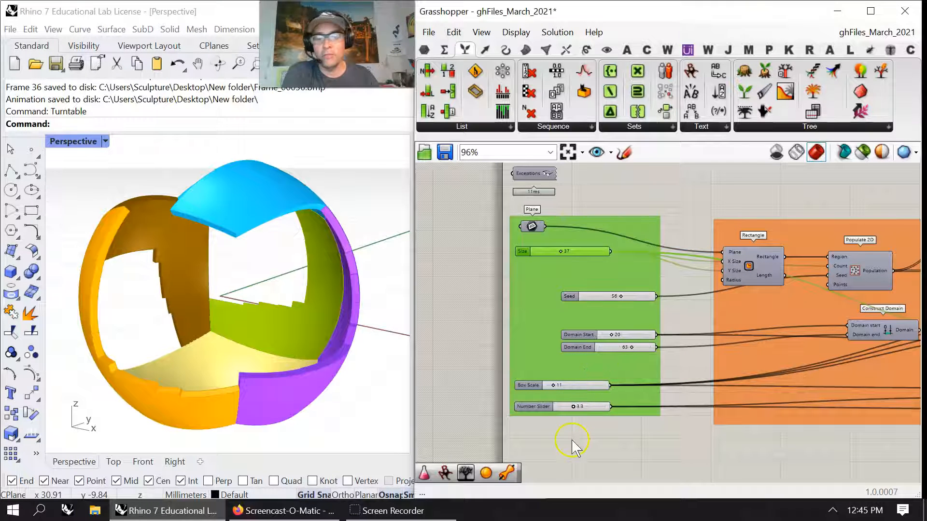
pyautogui.moveTo(586, 437); pyautogui.dragTo(607, 469, button='right')
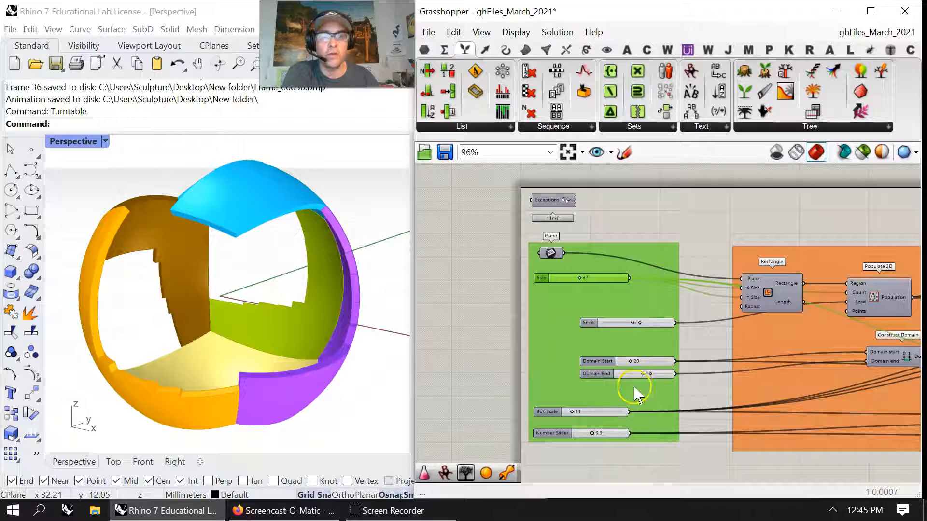
pyautogui.rightClick(602, 282)
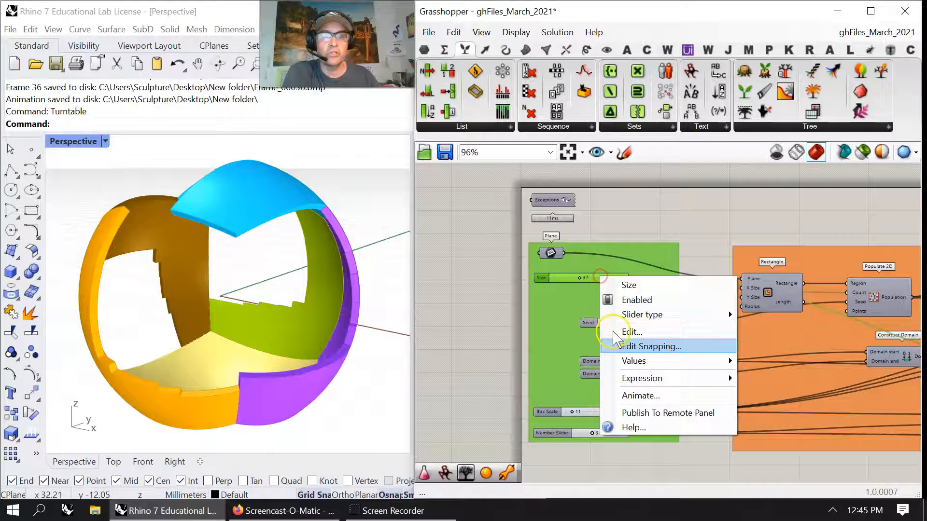
pyautogui.click(629, 394)
pyautogui.click(701, 483)
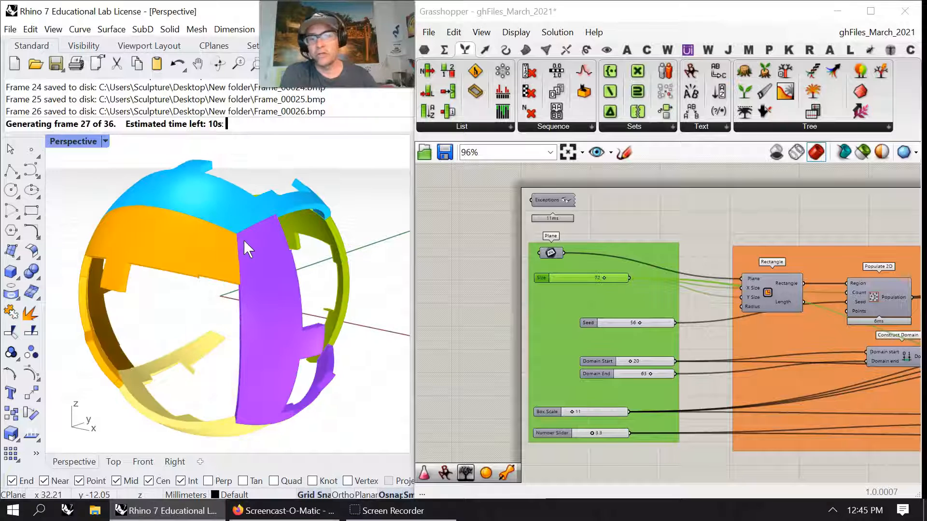
pyautogui.click(296, 307)
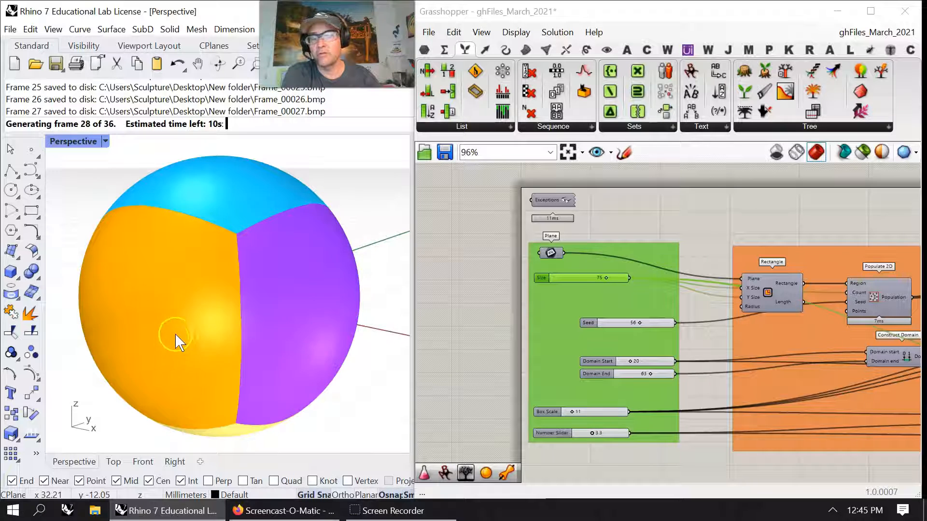
pyautogui.doubleClick(72, 142)
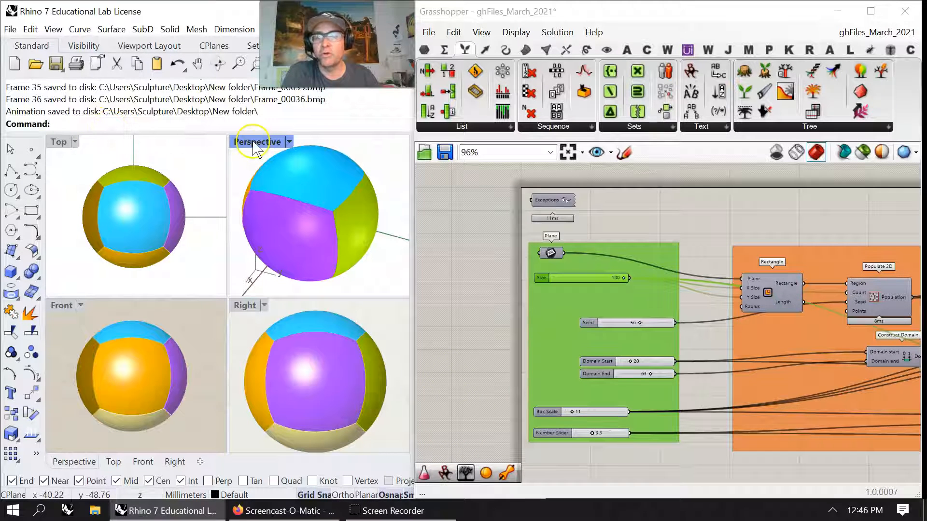
pyautogui.moveTo(312, 397); pyautogui.dragTo(319, 390, button='right')
pyautogui.rightClick(320, 390)
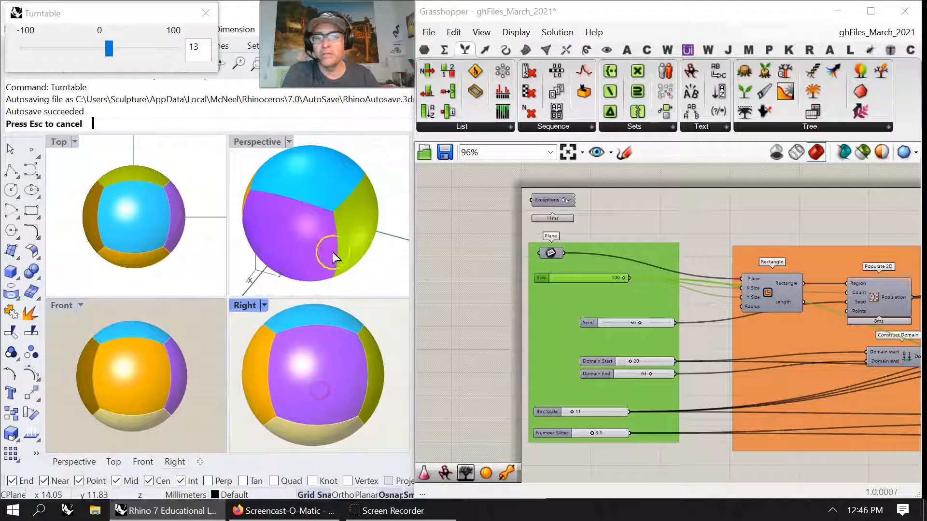
pyautogui.click(193, 21)
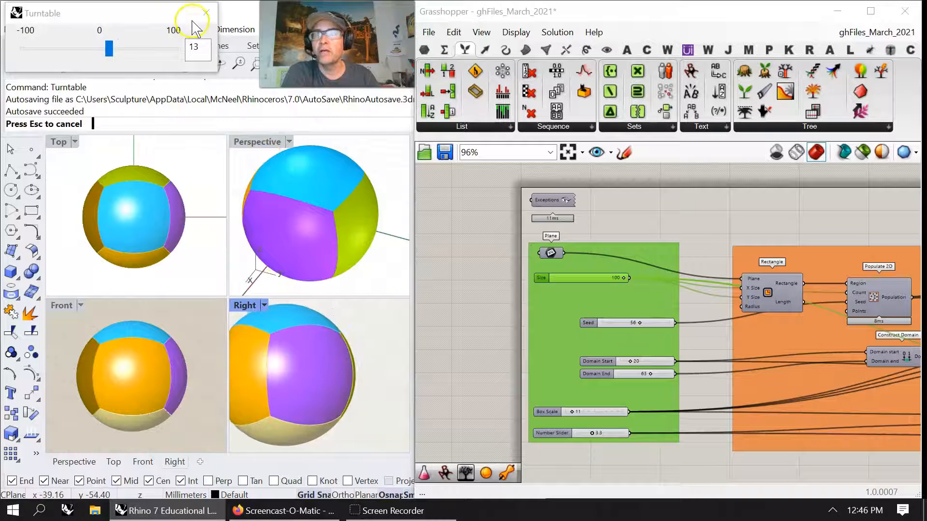
pyautogui.click(206, 13)
# Set the Size slider to 30 to reopen the gaps in the coloured sphere panels.
pyautogui.moveTo(288, 347); pyautogui.dragTo(303, 409, button='right')
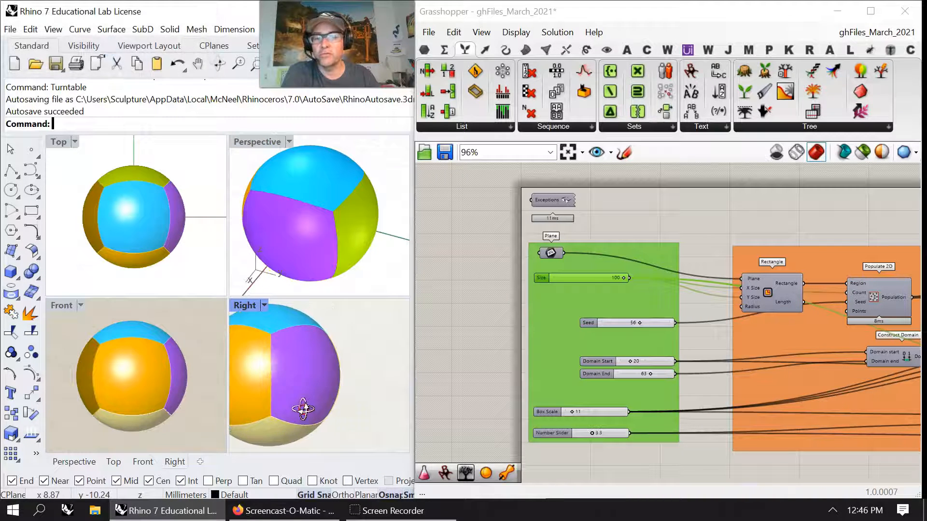
pyautogui.click(238, 66)
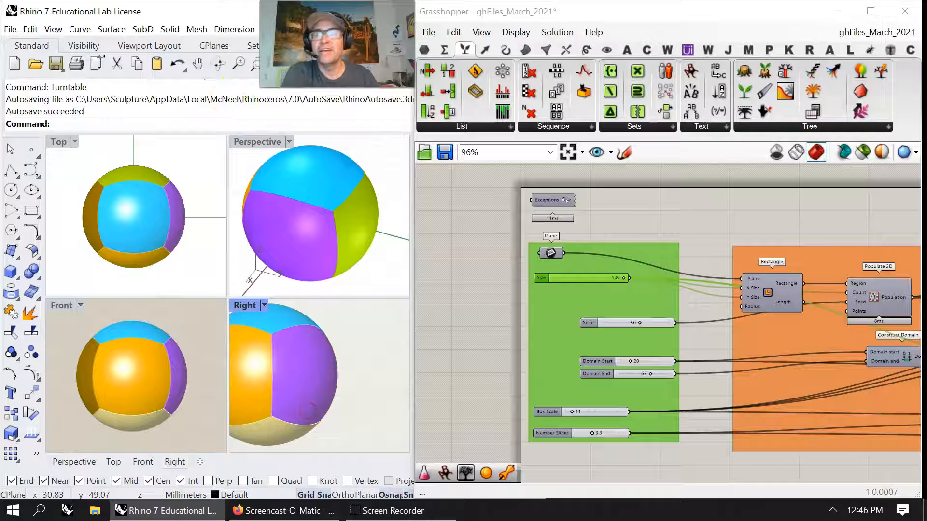
pyautogui.moveTo(292, 407)
pyautogui.mouseDown(button='right')
pyautogui.moveTo(325, 398)
pyautogui.moveTo(288, 412)
pyautogui.mouseUp(button='right')
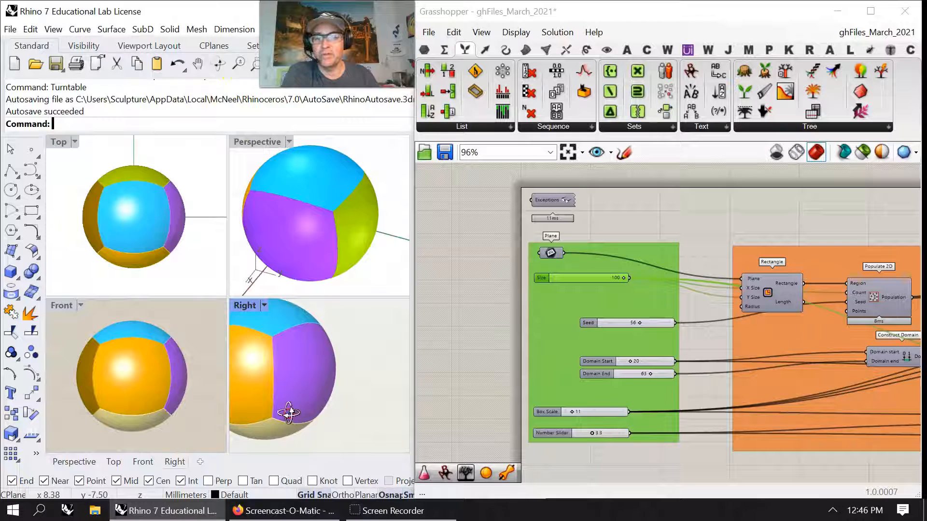
pyautogui.moveTo(286, 339); pyautogui.dragTo(341, 361, button='right')
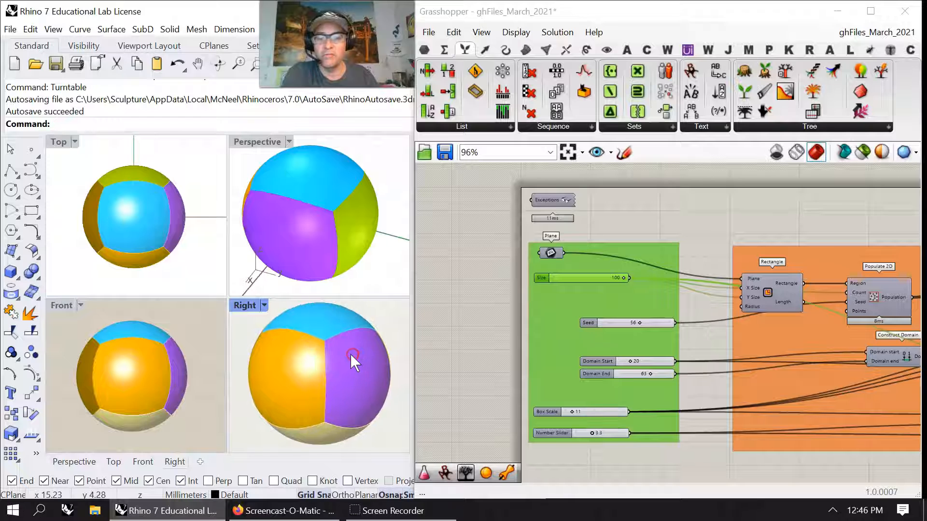
pyautogui.moveTo(277, 211); pyautogui.dragTo(330, 216, button='right')
pyautogui.moveTo(624, 282); pyautogui.dragTo(574, 283)
pyautogui.moveTo(351, 259); pyautogui.dragTo(326, 245, button='right')
# Select the Rectangle component and restrict the viewport preview to selected components only.
pyautogui.moveTo(769, 443); pyautogui.dragTo(724, 373, button='right')
pyautogui.scroll(-3, 655, 412)
pyautogui.click(649, 267)
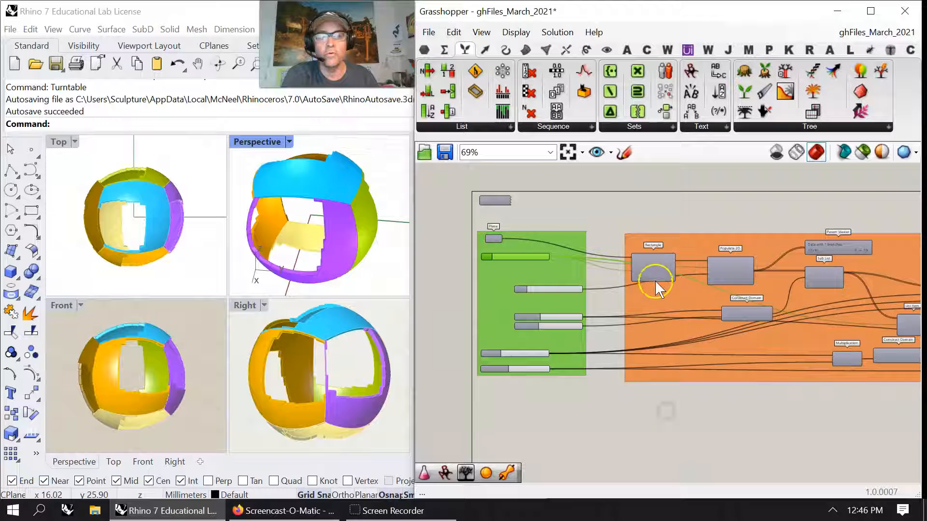
pyautogui.click(866, 154)
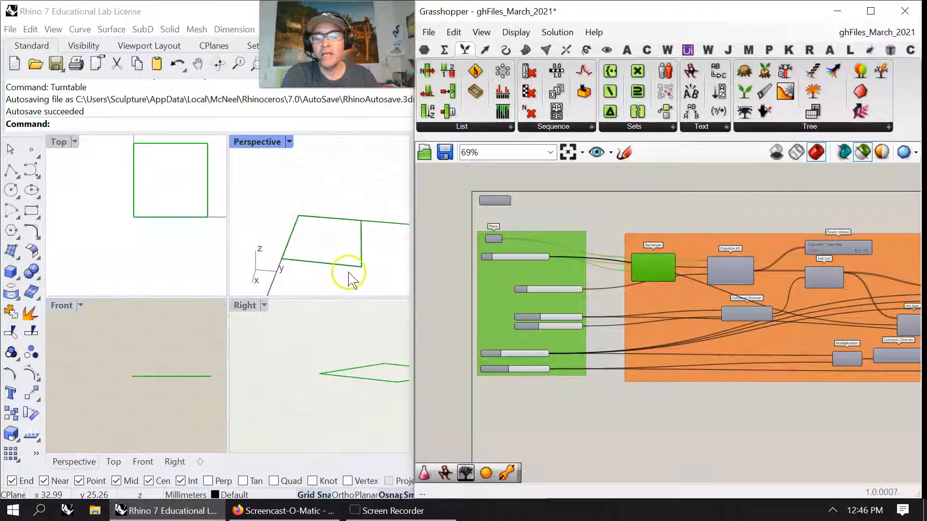
# Examine the definition from the input sliders and Rectangle through the box components to Surface Morph, the colour swatches and Custom Preview.
pyautogui.scroll(2, 695, 273)
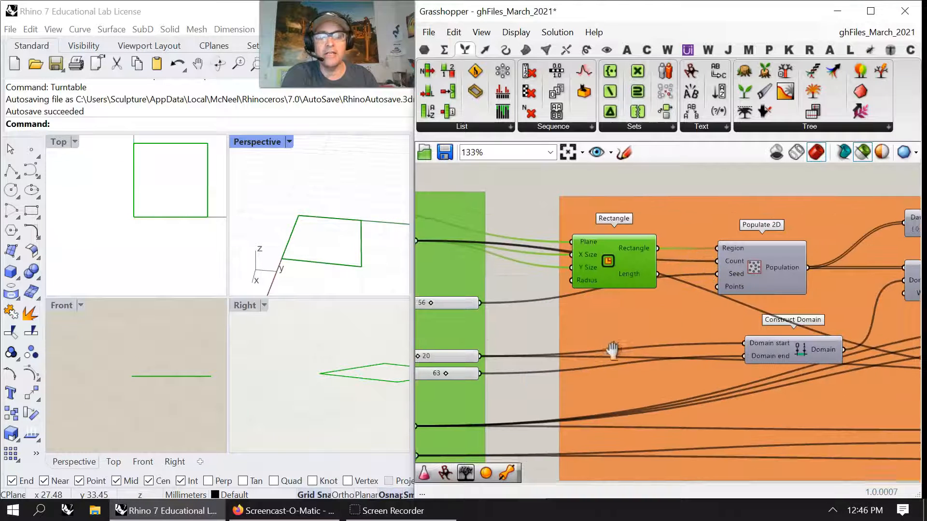
pyautogui.scroll(-3, 612, 350)
pyautogui.moveTo(658, 349); pyautogui.dragTo(705, 301, button='right')
pyautogui.scroll(-3, 713, 343)
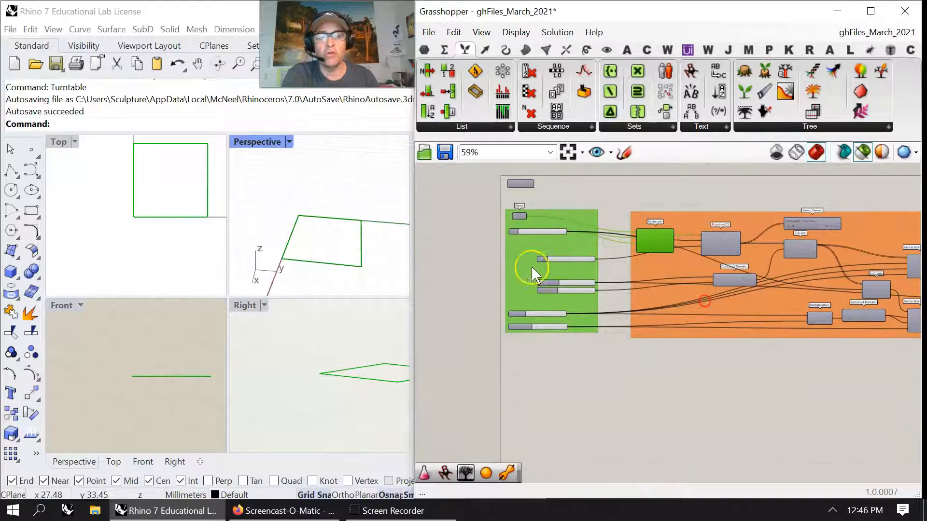
pyautogui.scroll(4, 541, 269)
pyautogui.moveTo(585, 428); pyautogui.dragTo(564, 344, button='right')
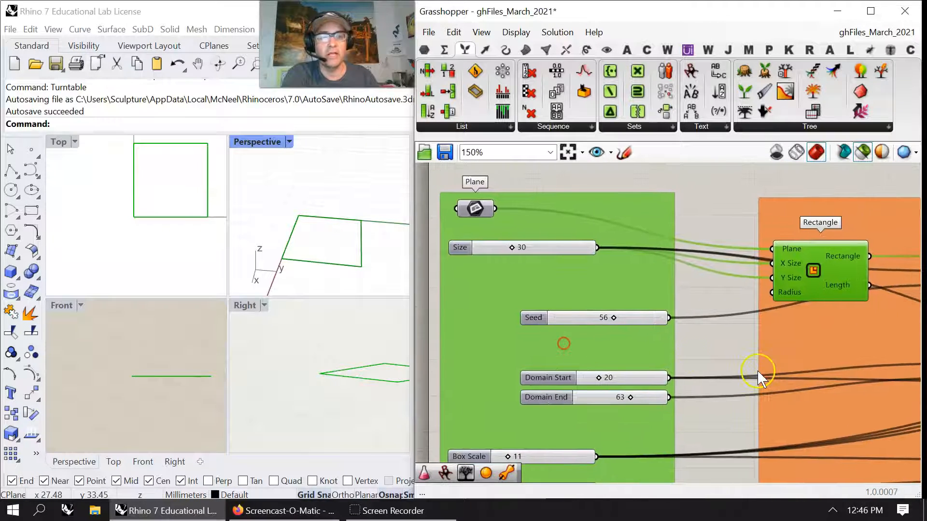
pyautogui.moveTo(753, 376); pyautogui.dragTo(516, 336, button='right')
pyautogui.scroll(-3, 560, 338)
pyautogui.moveTo(637, 353); pyautogui.dragTo(505, 325, button='right')
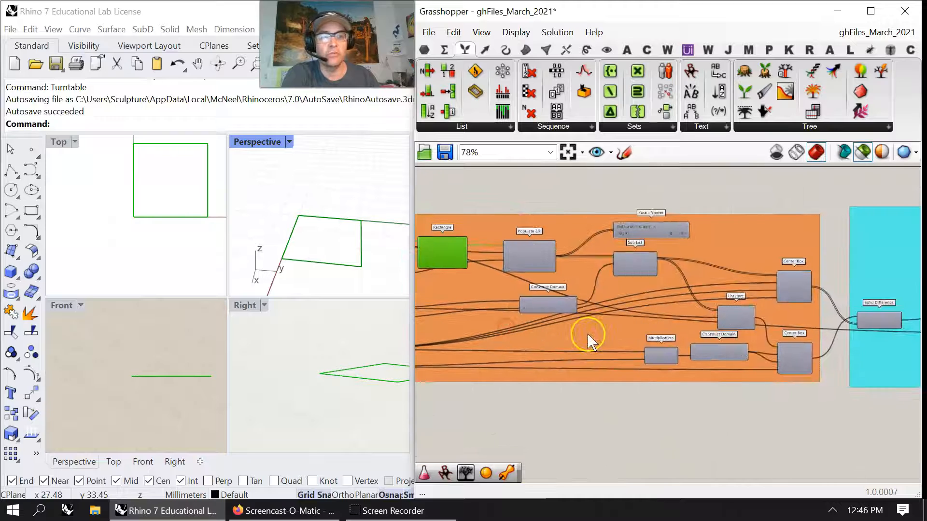
pyautogui.moveTo(588, 334); pyautogui.dragTo(635, 325, button='right')
pyautogui.scroll(3, 650, 306)
pyautogui.scroll(-2, 659, 306)
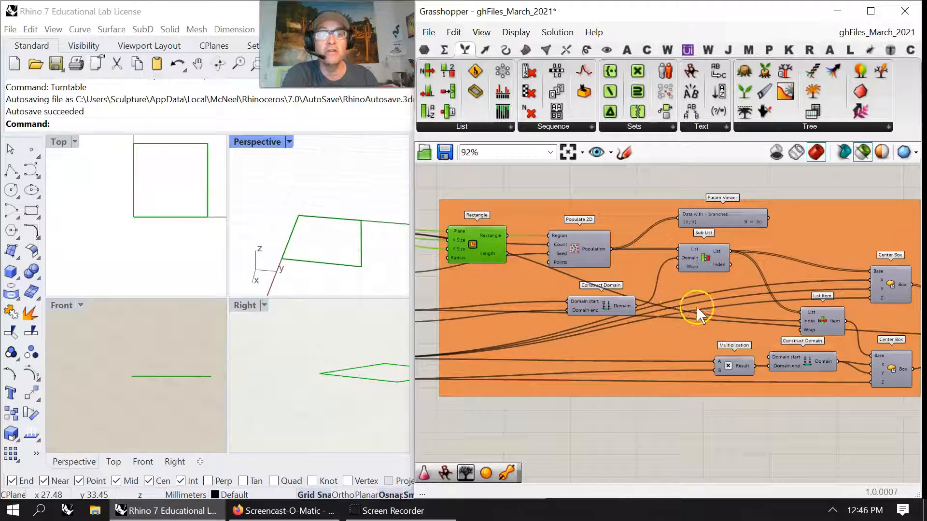
pyautogui.moveTo(697, 309); pyautogui.dragTo(549, 267, button='right')
pyautogui.moveTo(734, 307); pyautogui.dragTo(476, 335, button='right')
pyautogui.moveTo(757, 386); pyautogui.dragTo(631, 389, button='right')
pyautogui.scroll(-1, 630, 389)
pyautogui.scroll(3, 675, 399)
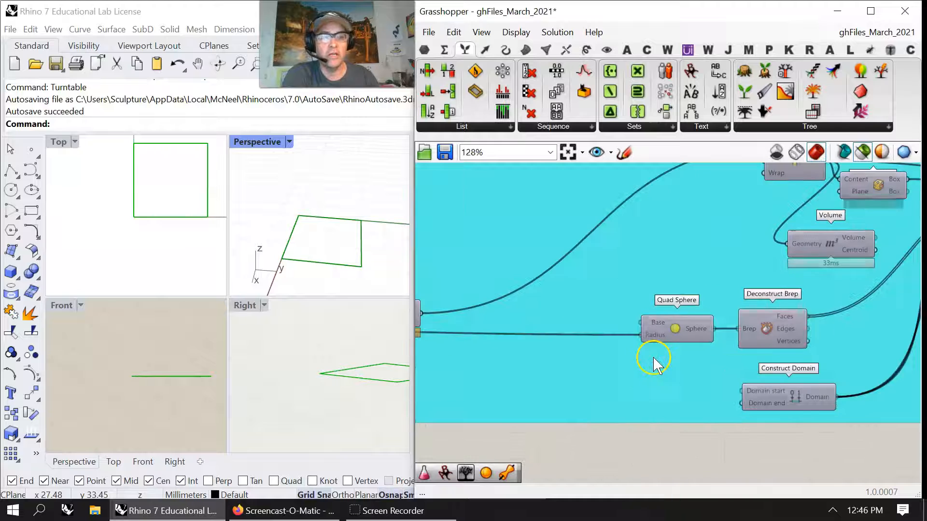
pyautogui.moveTo(648, 383); pyautogui.dragTo(411, 389, button='right')
pyautogui.moveTo(776, 323); pyautogui.dragTo(620, 334, button='right')
pyautogui.moveTo(668, 243); pyautogui.dragTo(608, 262, button='right')
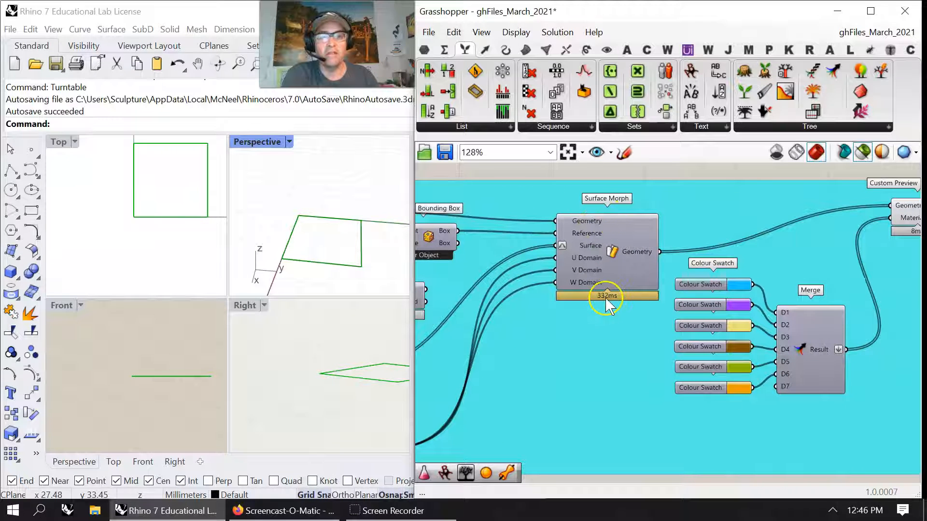
pyautogui.moveTo(620, 313); pyautogui.dragTo(508, 334, button='right')
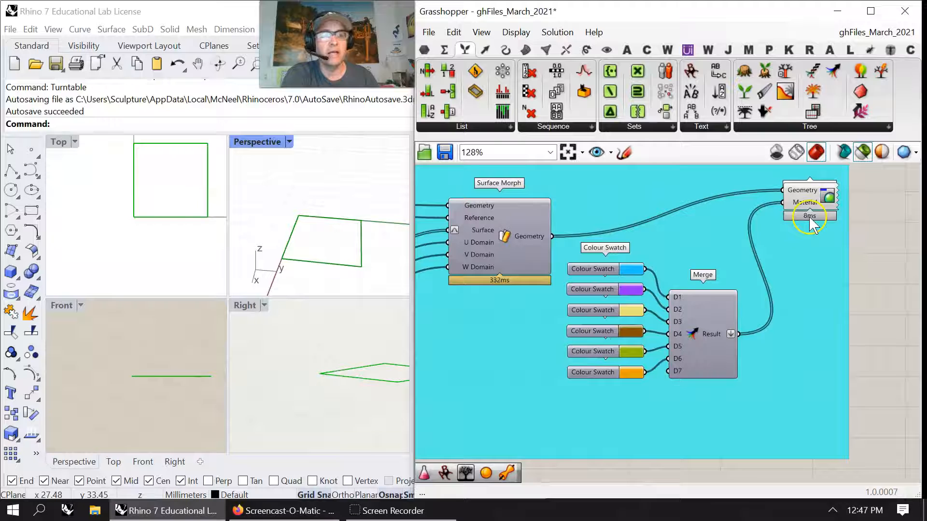
# Select the Custom Preview and Surface Morph components in turn to inspect the geometry each one outputs.
pyautogui.click(810, 196)
pyautogui.moveTo(342, 254); pyautogui.dragTo(328, 228, button='right')
pyautogui.click(467, 248)
# Return to the Populate 2D part of the definition and reduce the component palette to two rows.
pyautogui.scroll(-4, 486, 325)
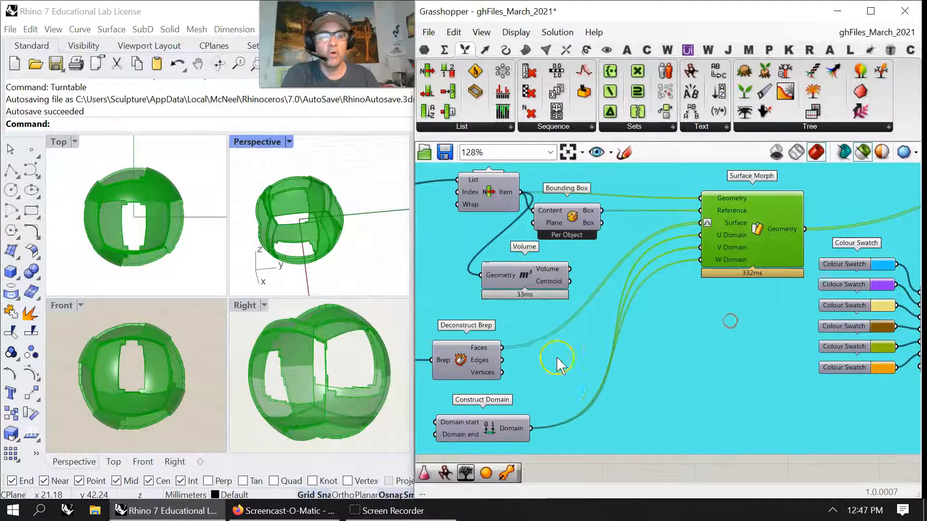
pyautogui.moveTo(474, 366); pyautogui.dragTo(745, 290, button='right')
pyautogui.scroll(4, 676, 285)
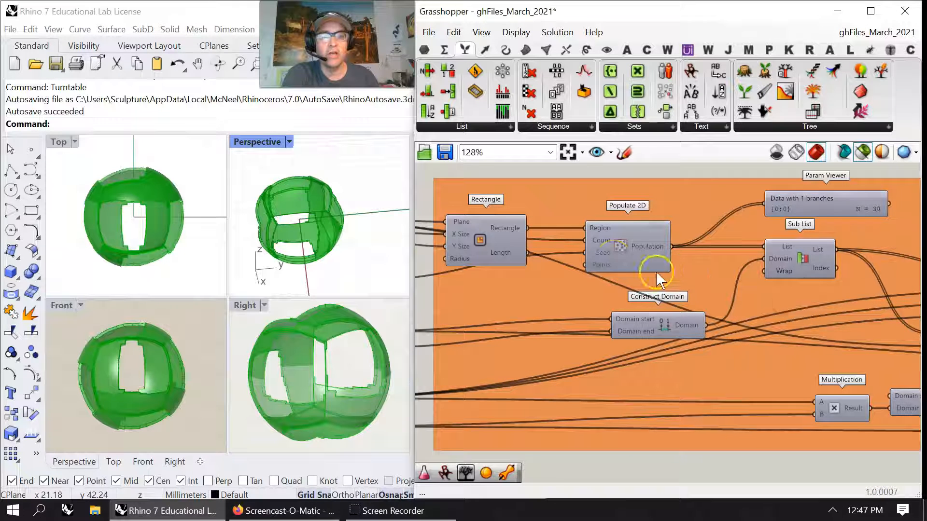
pyautogui.moveTo(620, 353); pyautogui.dragTo(639, 276, button='right')
pyautogui.scroll(-3, 652, 282)
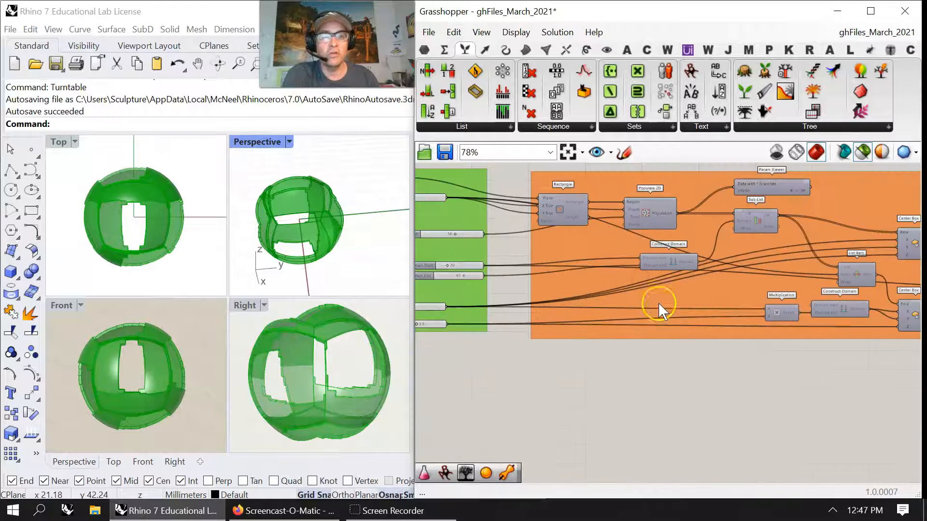
pyautogui.moveTo(671, 325); pyautogui.dragTo(651, 301, button='right')
pyautogui.moveTo(682, 136); pyautogui.dragTo(683, 116)
# Place a new Populate 2D component on the empty canvas below the orange group.
pyautogui.scroll(4, 618, 170)
pyautogui.moveTo(616, 185); pyautogui.dragTo(612, 234, button='right')
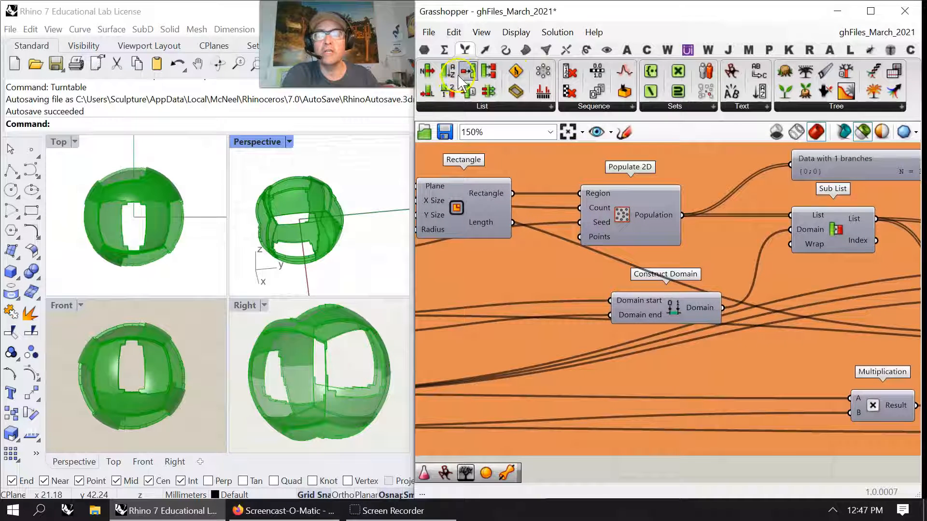
pyautogui.click(485, 48)
pyautogui.moveTo(529, 73); pyautogui.dragTo(658, 415)
pyautogui.moveTo(658, 415); pyautogui.dragTo(656, 312, button='right')
pyautogui.moveTo(655, 317); pyautogui.dragTo(661, 384)
pyautogui.moveTo(674, 228); pyautogui.dragTo(659, 309, button='right')
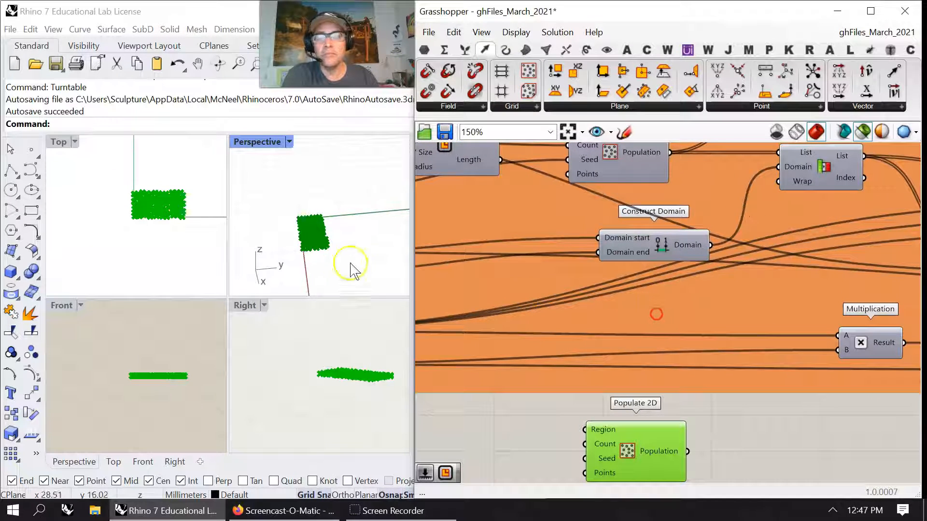
# Examine the default points of the new Populate 2D component and check what its Region input expects.
pyautogui.scroll(6, 314, 236)
pyautogui.moveTo(627, 210); pyautogui.dragTo(655, 148, button='right')
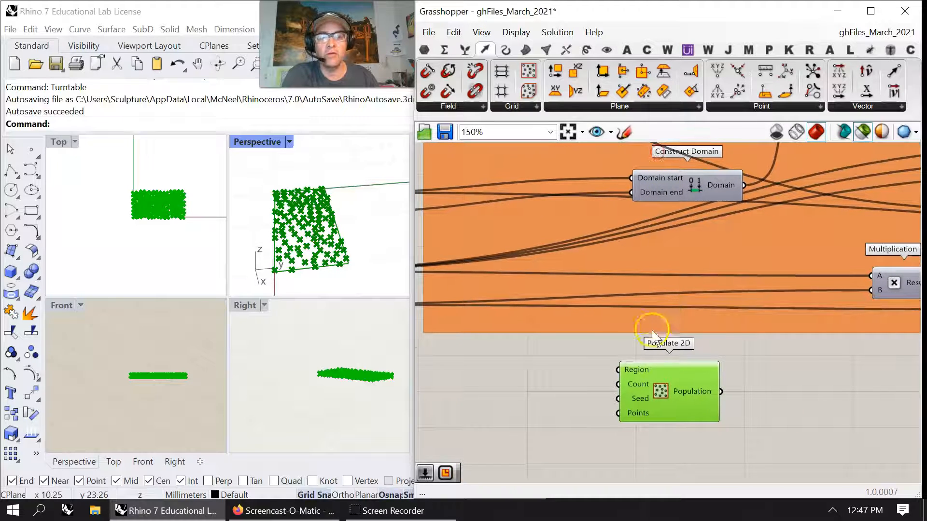
pyautogui.rightClick(640, 373)
pyautogui.click(573, 377)
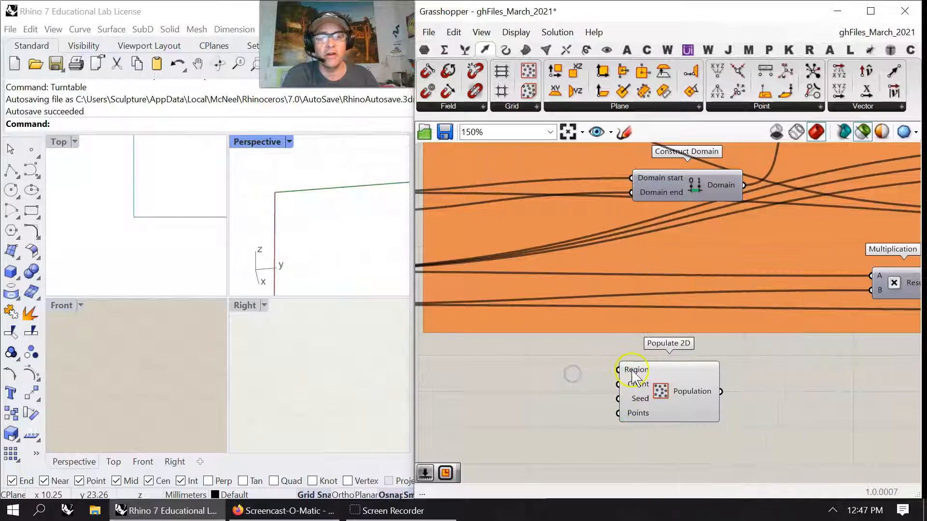
pyautogui.moveTo(634, 378)
pyautogui.moveTo(584, 221); pyautogui.dragTo(595, 289, button='right')
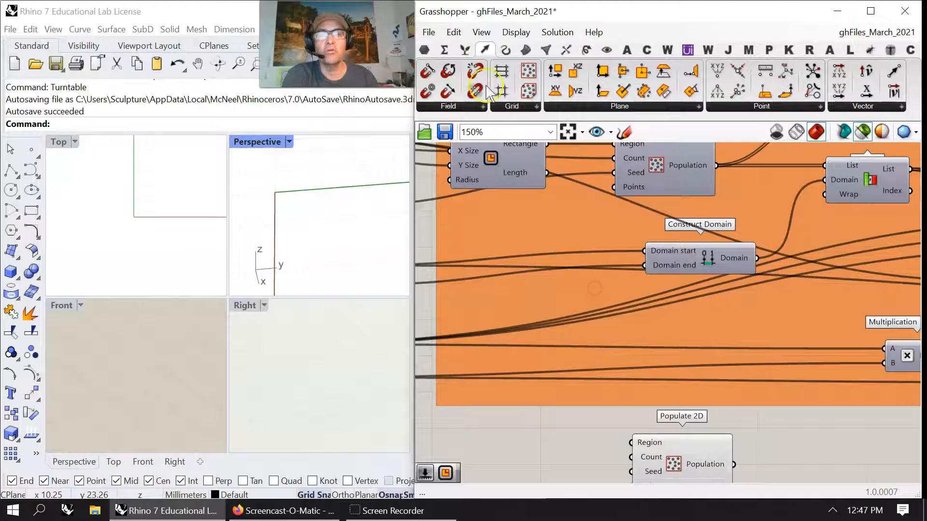
pyautogui.moveTo(608, 390); pyautogui.dragTo(618, 338, button='right')
pyautogui.moveTo(635, 372)
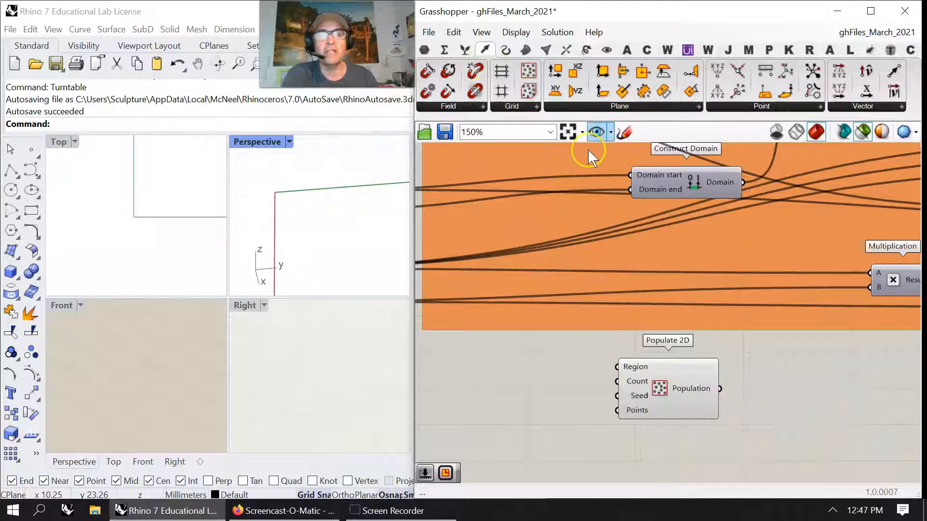
# Place a Rectangle component beside the new Populate 2D and connect its Rectangle output to the Region input.
pyautogui.click(505, 49)
pyautogui.click(689, 109)
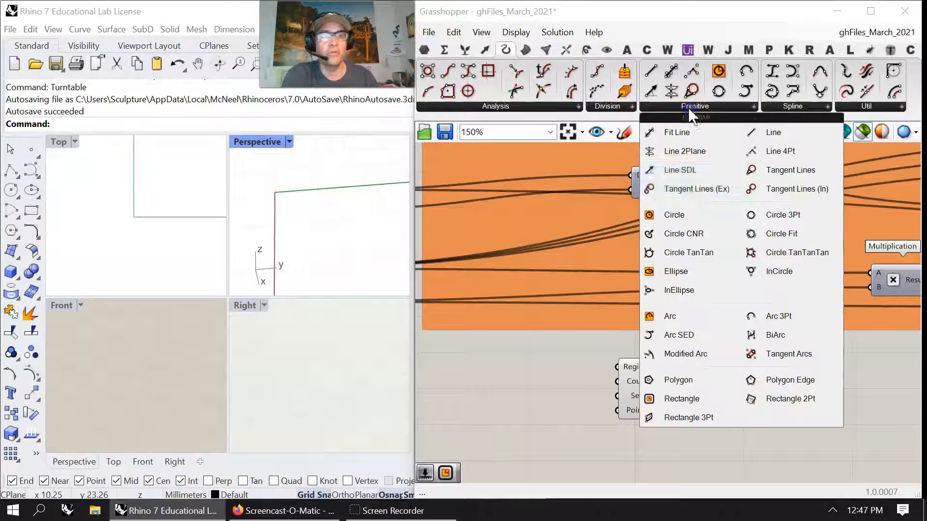
pyautogui.click(671, 405)
pyautogui.click(550, 386)
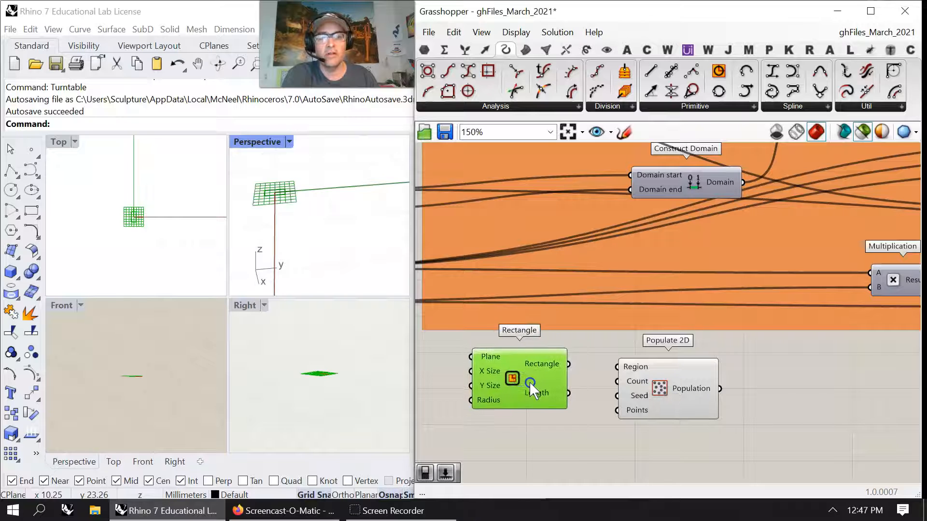
pyautogui.moveTo(570, 362); pyautogui.dragTo(617, 366)
# Extract the Plane input of the new Rectangle as a separate parameter and place it below the green group.
pyautogui.moveTo(534, 287); pyautogui.dragTo(681, 371, button='right')
pyautogui.scroll(-2, 681, 370)
pyautogui.moveTo(552, 253); pyautogui.dragTo(662, 241, button='right')
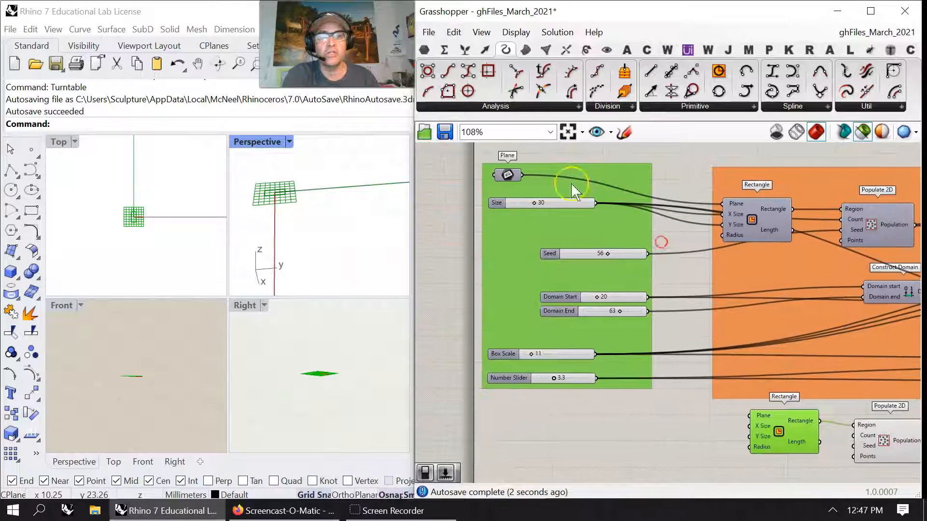
pyautogui.rightClick(763, 417)
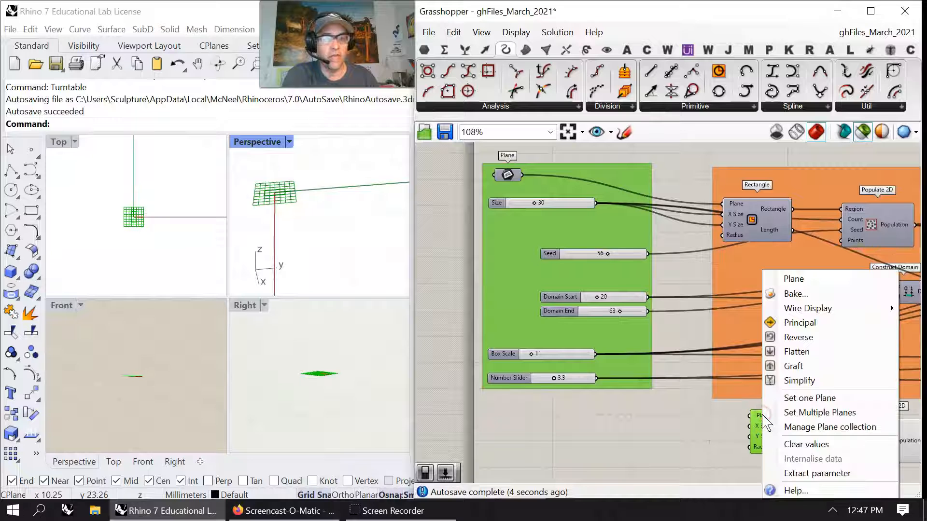
pyautogui.click(805, 474)
pyautogui.moveTo(714, 424); pyautogui.dragTo(512, 417)
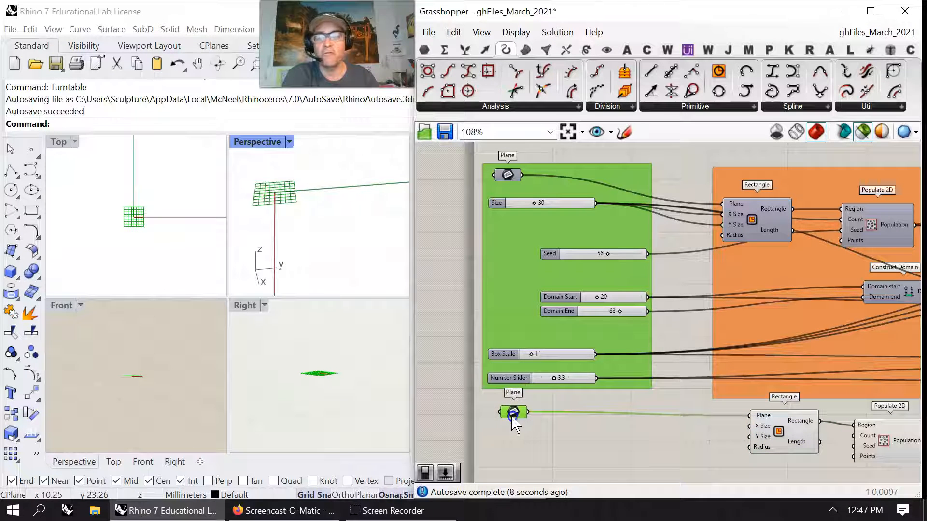
pyautogui.moveTo(276, 191); pyautogui.dragTo(283, 202, button='right')
pyautogui.click(493, 406)
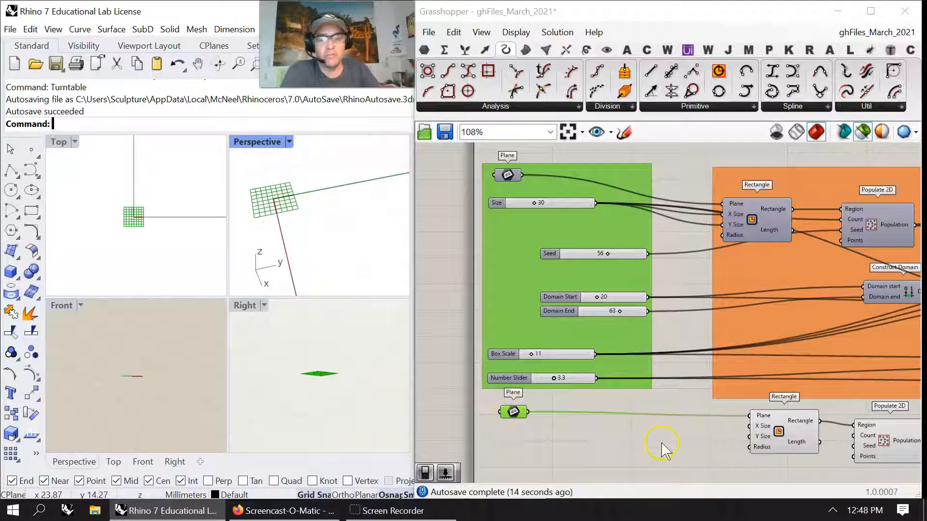
# Create a number slider with value 12 below the Plane parameter and connect it to the new Populate 2D's Count input.
pyautogui.moveTo(704, 437); pyautogui.dragTo(600, 405, button='right')
pyautogui.moveTo(682, 403); pyautogui.dragTo(666, 407)
pyautogui.moveTo(752, 210); pyautogui.dragTo(775, 196)
pyautogui.moveTo(552, 433); pyautogui.dragTo(715, 379, button='right')
pyautogui.doubleClick(611, 353)
pyautogui.write('12')
pyautogui.press('Return')
pyautogui.moveTo(664, 352); pyautogui.dragTo(834, 352)
# Preview the points of the new Populate 2D and raise its count slider to 100.
pyautogui.click(872, 356)
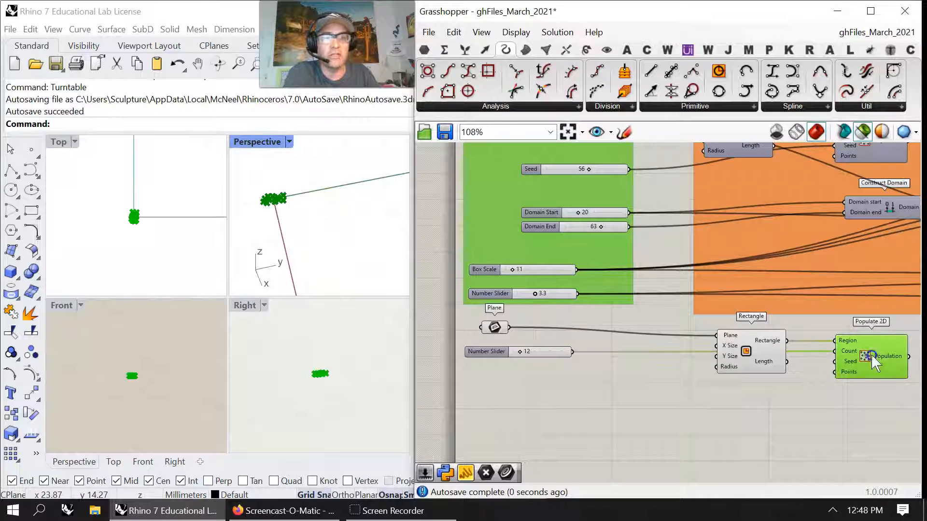
pyautogui.scroll(3, 275, 190)
pyautogui.moveTo(694, 245); pyautogui.dragTo(692, 287, button='right')
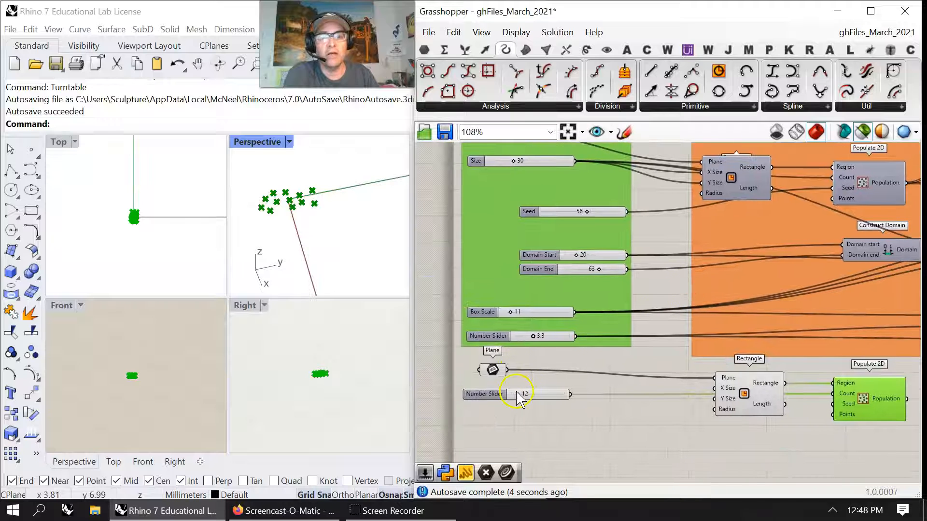
pyautogui.moveTo(520, 398); pyautogui.dragTo(594, 401)
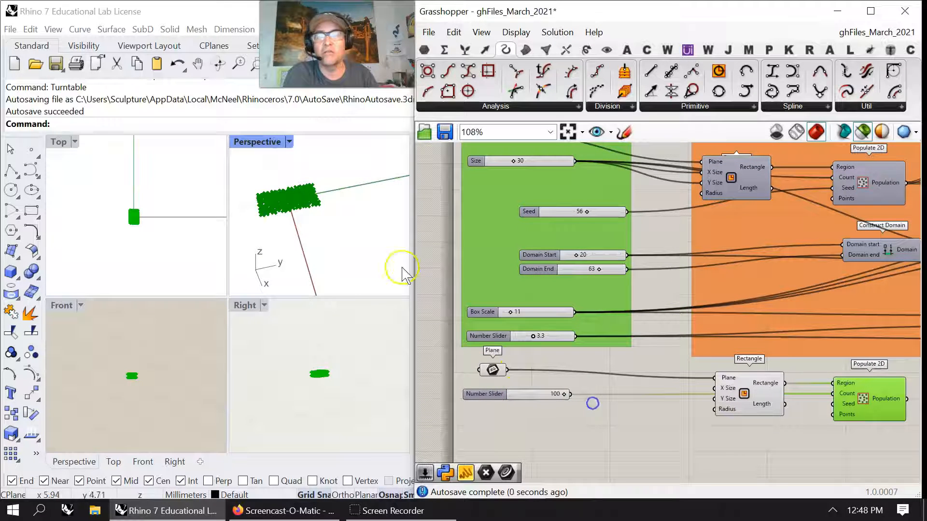
# Check the original Rectangle's wiring and connect the count slider to the new Rectangle's X Size and Y Size inputs.
pyautogui.moveTo(832, 287); pyautogui.dragTo(784, 317, button='right')
pyautogui.moveTo(677, 213); pyautogui.dragTo(679, 219)
pyautogui.moveTo(614, 459); pyautogui.dragTo(634, 421, button='right')
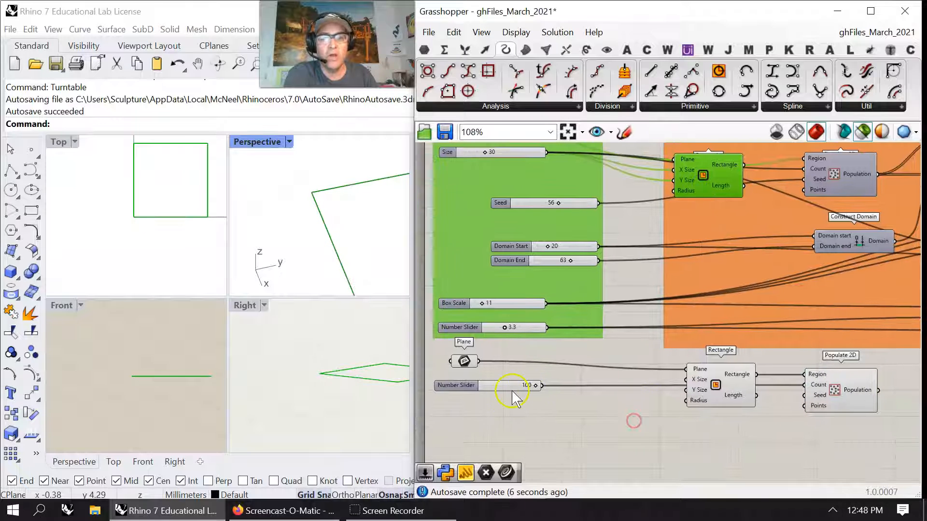
pyautogui.moveTo(541, 386)
pyautogui.mouseDown()
pyautogui.moveTo(690, 386)
pyautogui.moveTo(534, 384)
pyautogui.mouseUp()
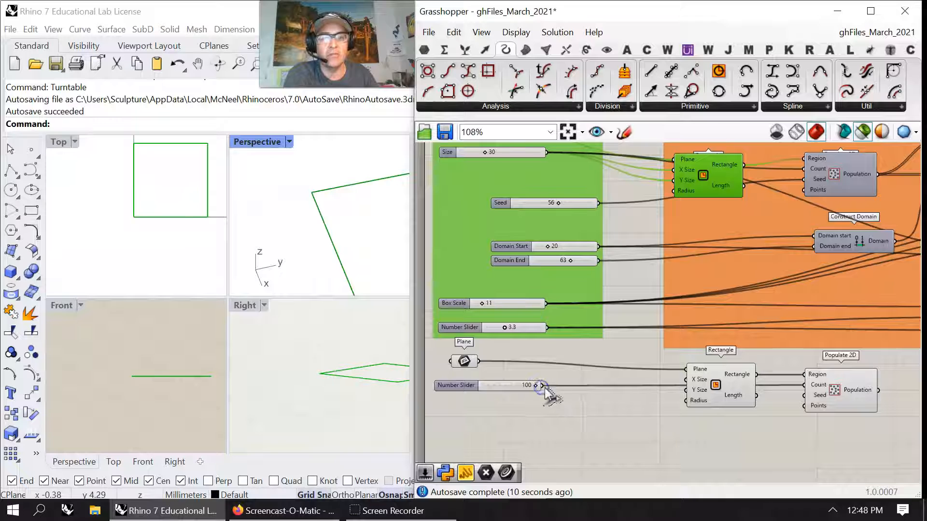
pyautogui.moveTo(663, 386); pyautogui.dragTo(684, 380)
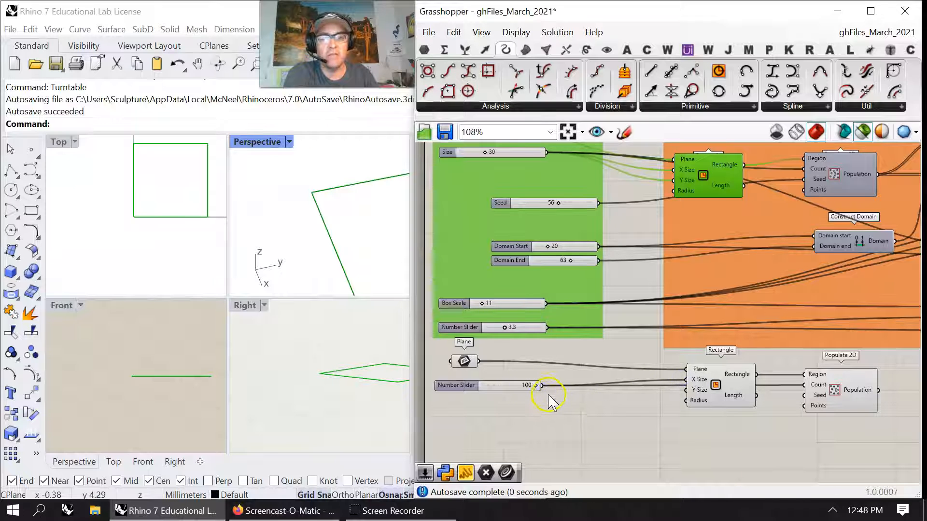
pyautogui.moveTo(543, 389); pyautogui.dragTo(684, 392)
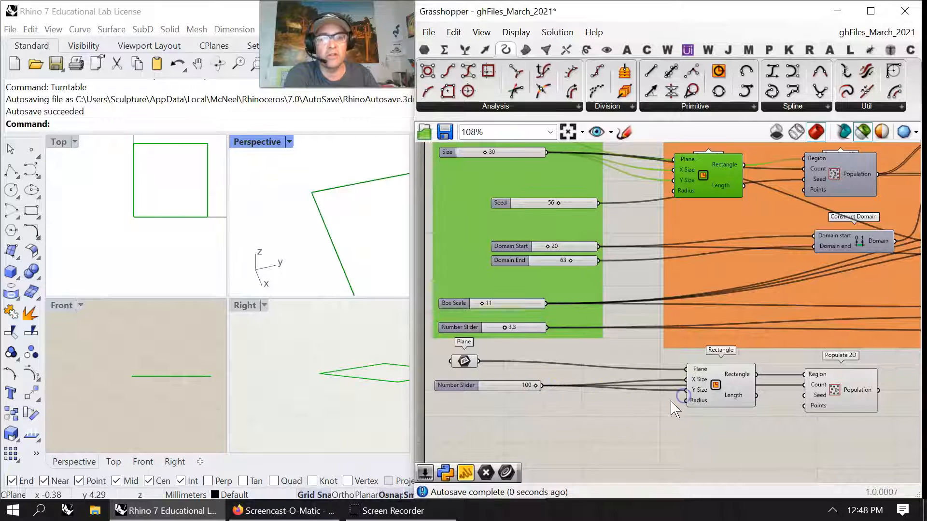
# Preview the new Populate 2D's points, set the slider to 93 and examine the point distribution in the Top and Perspective views.
pyautogui.click(827, 402)
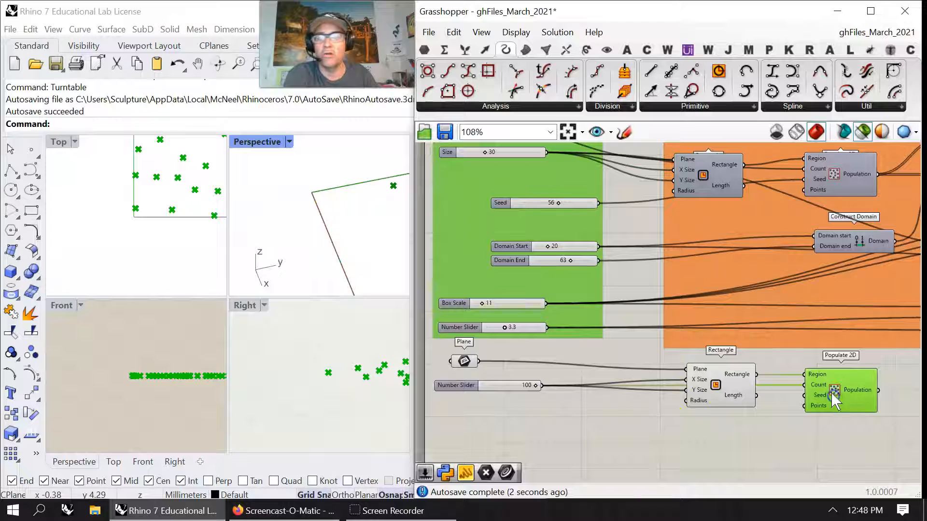
pyautogui.scroll(-12, 329, 189)
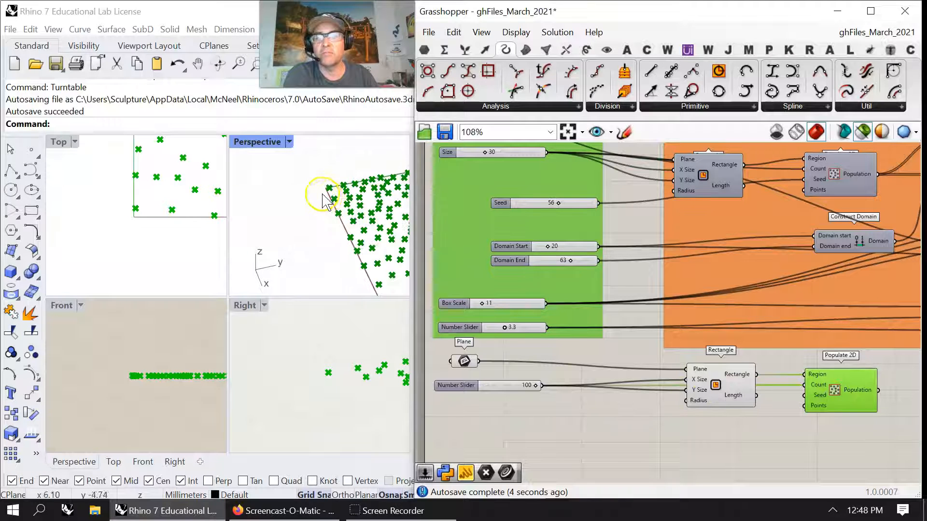
pyautogui.moveTo(293, 211); pyautogui.dragTo(329, 220, button='right')
pyautogui.moveTo(537, 389)
pyautogui.mouseDown()
pyautogui.moveTo(492, 389)
pyautogui.moveTo(553, 389)
pyautogui.moveTo(493, 389)
pyautogui.moveTo(532, 393)
pyautogui.mouseUp()
pyautogui.scroll(-6, 105, 211)
pyautogui.moveTo(165, 182); pyautogui.dragTo(123, 256, button='right')
pyautogui.moveTo(756, 435); pyautogui.dragTo(723, 433, button='right')
pyautogui.click(687, 390)
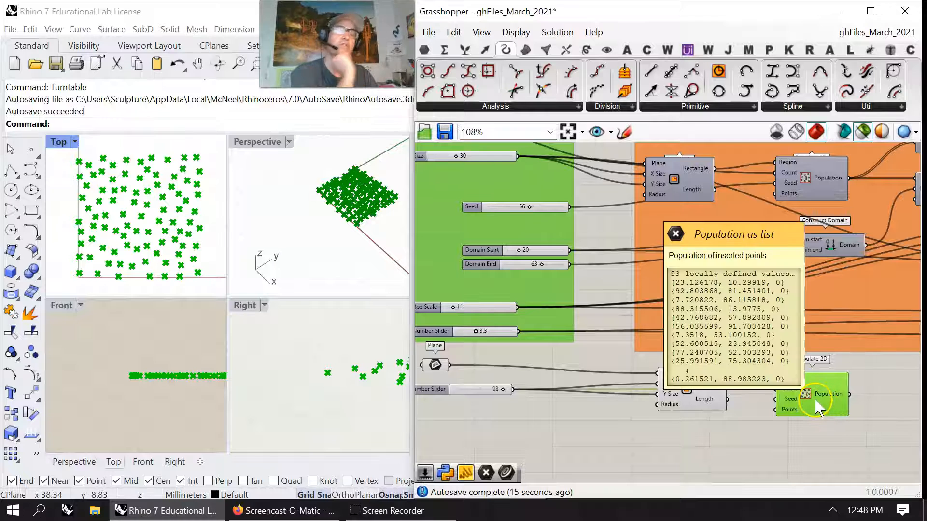
# Add a Param Viewer beside the new Populate 2D and connect the Population output to it.
pyautogui.moveTo(816, 449); pyautogui.dragTo(595, 471, button='right')
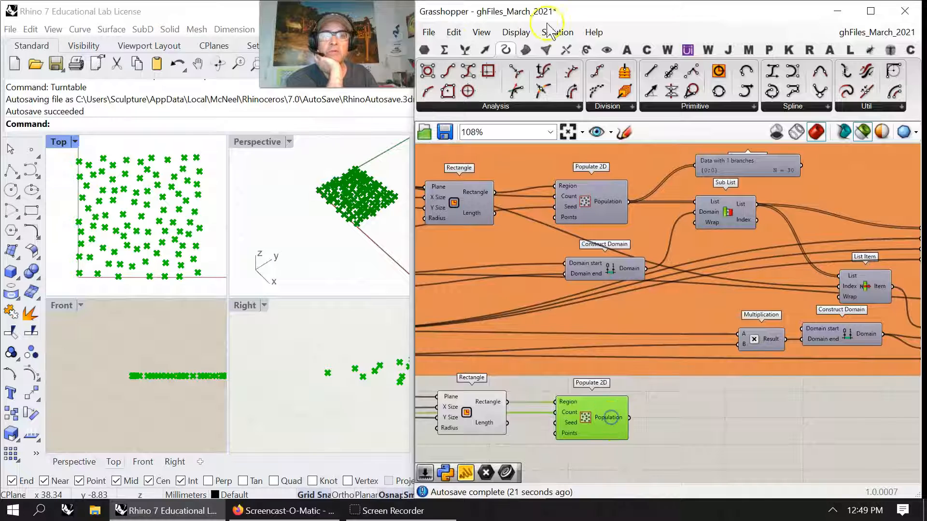
pyautogui.click(425, 49)
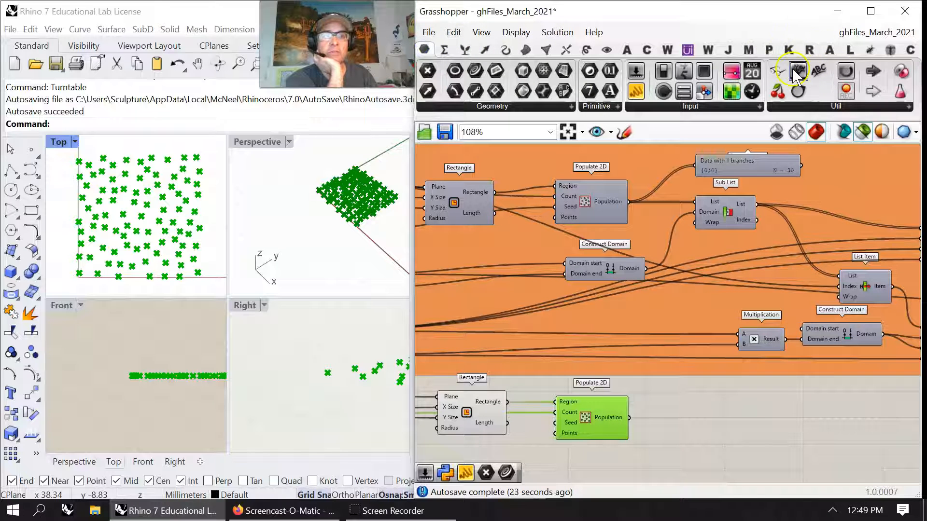
pyautogui.moveTo(787, 82); pyautogui.dragTo(716, 414)
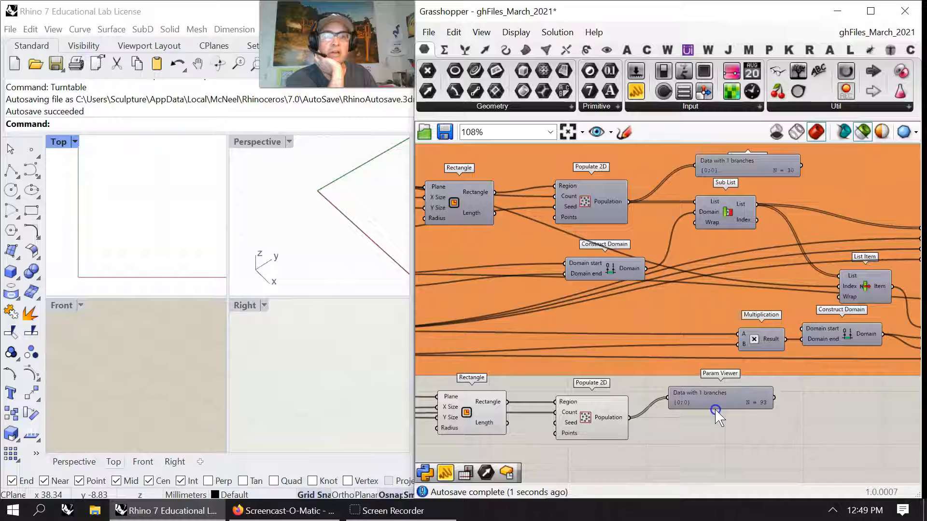
# Place a Sub List component below the Param Viewer and connect the Population output to its List input.
pyautogui.moveTo(729, 449)
pyautogui.mouseDown(button='right')
pyautogui.moveTo(728, 425)
pyautogui.moveTo(764, 416)
pyautogui.mouseUp(button='right')
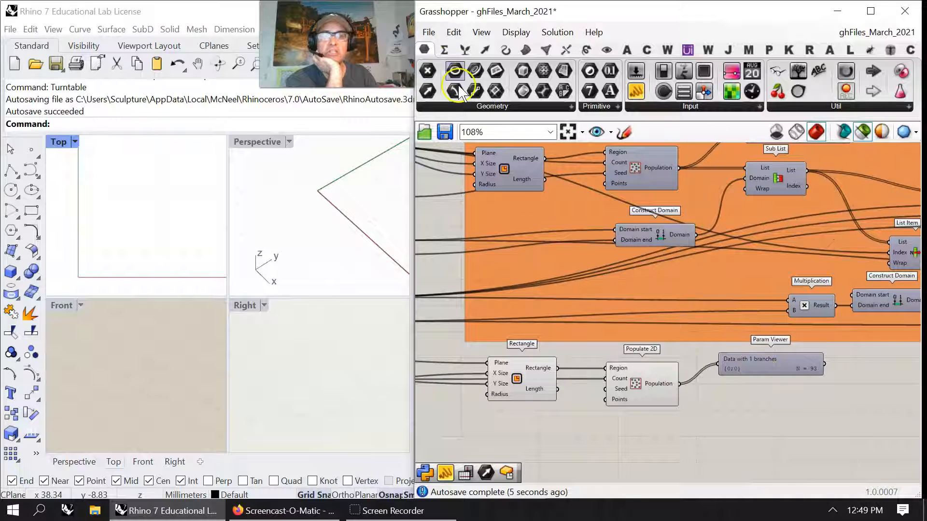
pyautogui.click(465, 50)
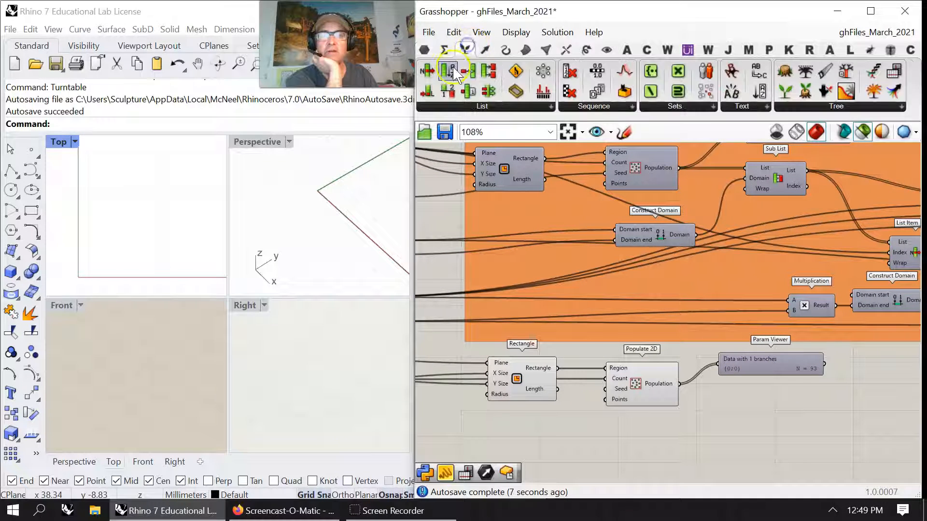
pyautogui.click(489, 108)
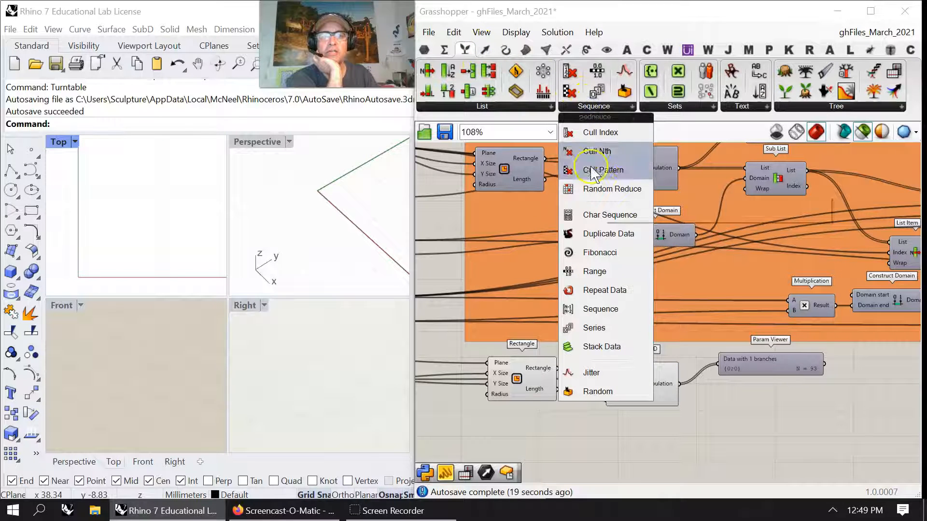
pyautogui.moveTo(456, 226); pyautogui.dragTo(763, 430)
pyautogui.moveTo(679, 385); pyautogui.dragTo(753, 430)
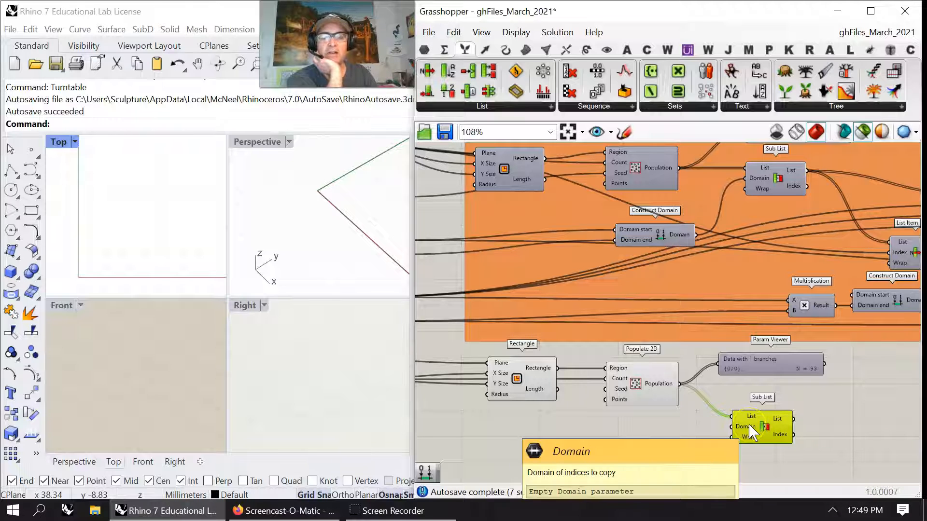
# Add a Construct Domain component connected to the Sub List's Domain input and inspect the points in the Perspective view.
pyautogui.click(444, 49)
pyautogui.moveTo(426, 73); pyautogui.dragTo(733, 427)
pyautogui.scroll(-8, 287, 198)
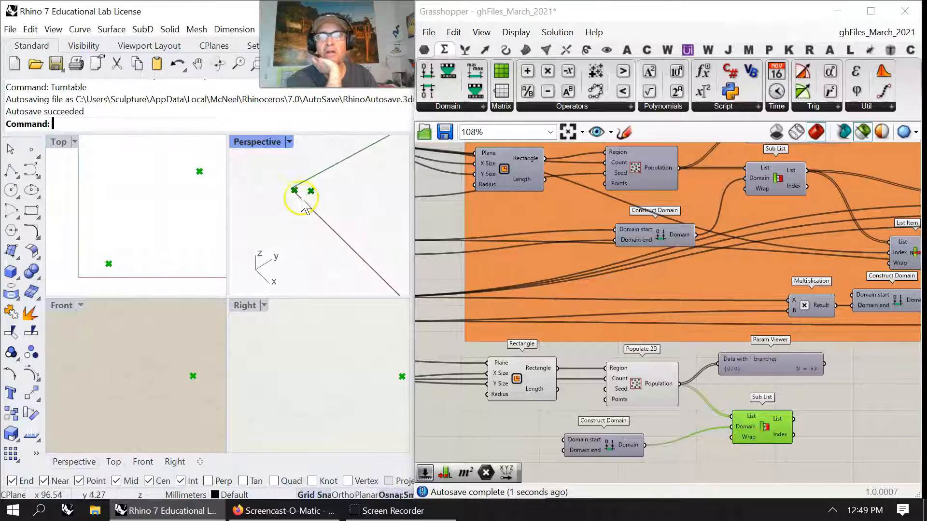
pyautogui.scroll(4, 320, 202)
pyautogui.moveTo(716, 461); pyautogui.dragTo(745, 453, button='right')
pyautogui.moveTo(642, 439); pyautogui.dragTo(689, 441)
# Review the sliders of the original definition and set the new Populate 2D's count slider to 100.
pyautogui.moveTo(525, 387); pyautogui.dragTo(680, 415, button='right')
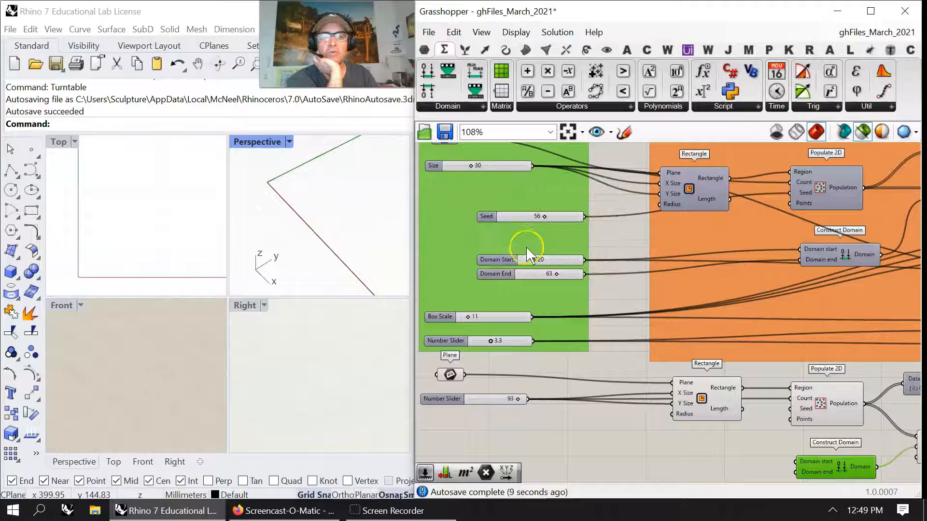
pyautogui.moveTo(671, 457)
pyautogui.mouseDown(button='right')
pyautogui.moveTo(589, 399)
pyautogui.moveTo(683, 451)
pyautogui.mouseUp(button='right')
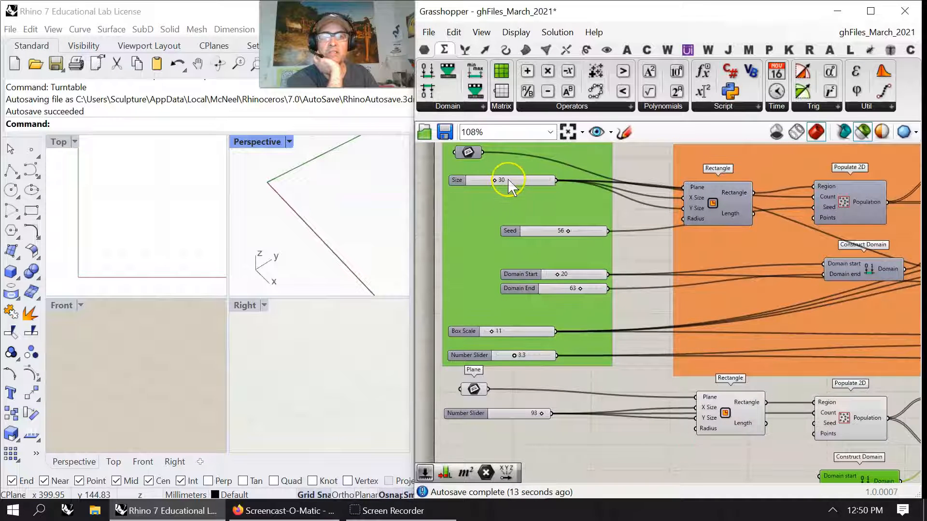
pyautogui.moveTo(640, 479); pyautogui.dragTo(610, 425, button='right')
pyautogui.moveTo(509, 356); pyautogui.dragTo(518, 361)
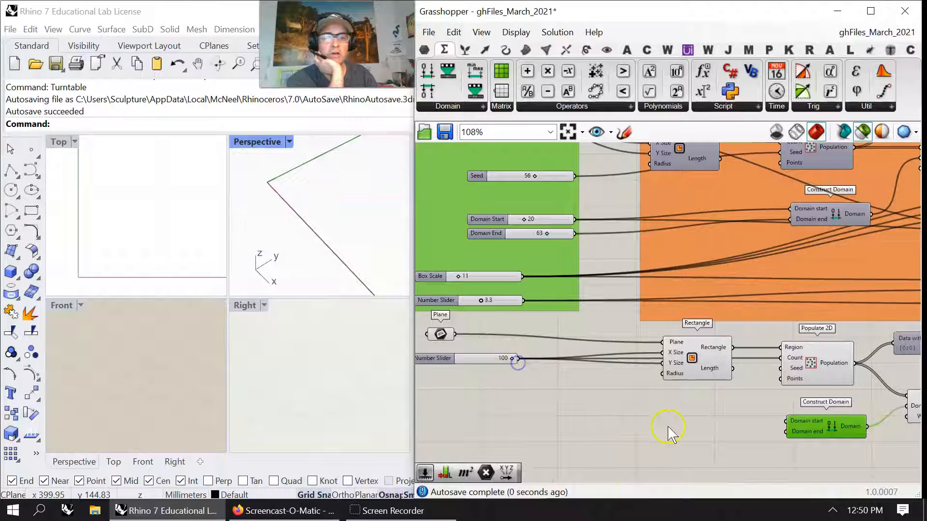
# Make two copies of the slider, set to 15 and 74, and connect them to the new Construct Domain's start and end inputs.
pyautogui.click(481, 362)
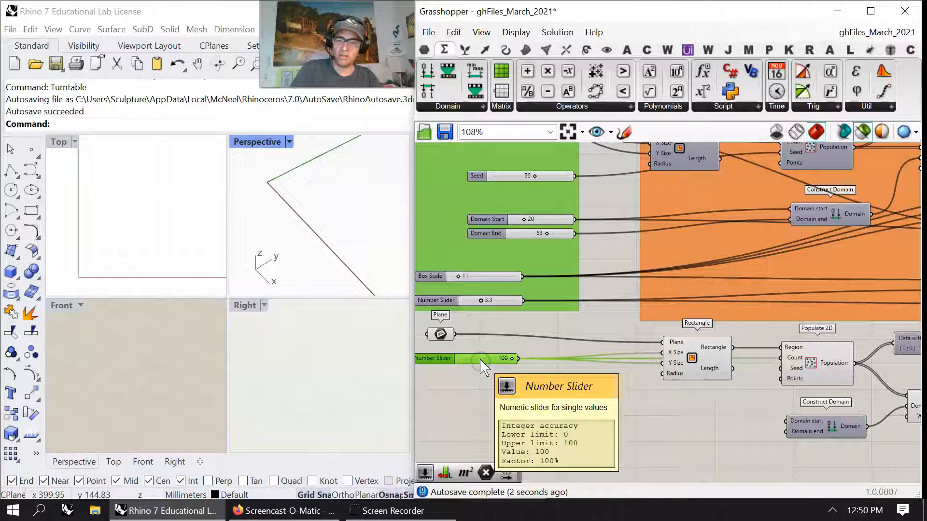
pyautogui.hotkey('ctrl', 'c')
pyautogui.hotkey('ctrl', 'v')
pyautogui.hotkey('ctrl', 'v')
pyautogui.moveTo(498, 368); pyautogui.dragTo(706, 419)
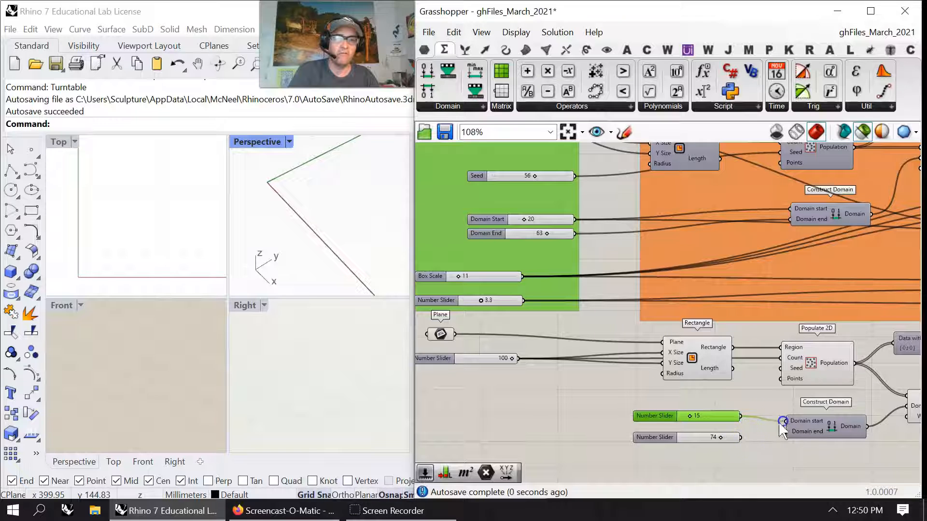
pyautogui.moveTo(741, 438); pyautogui.dragTo(794, 432)
# Connect the Sub List's List output to the Param Viewer to check its data, and reconnect the viewer to Population.
pyautogui.moveTo(843, 439); pyautogui.dragTo(580, 369, button='right')
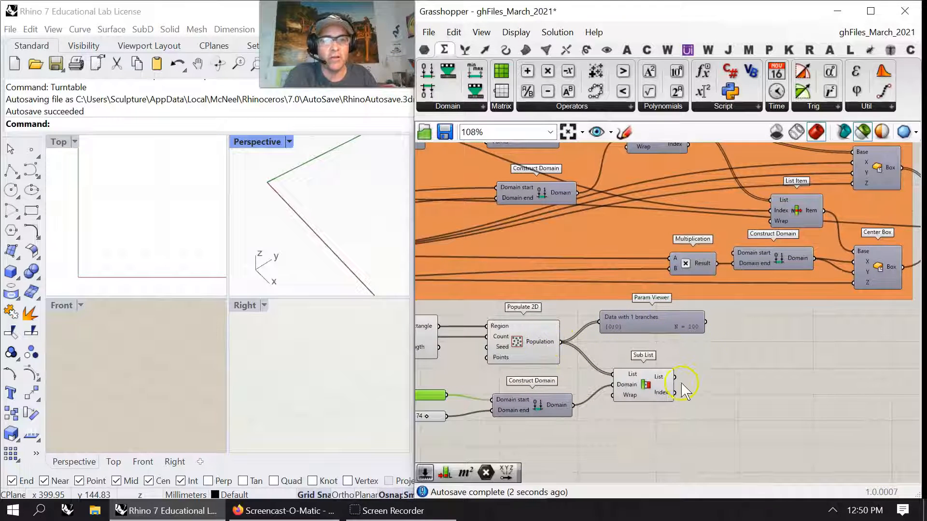
pyautogui.moveTo(676, 379); pyautogui.dragTo(601, 322)
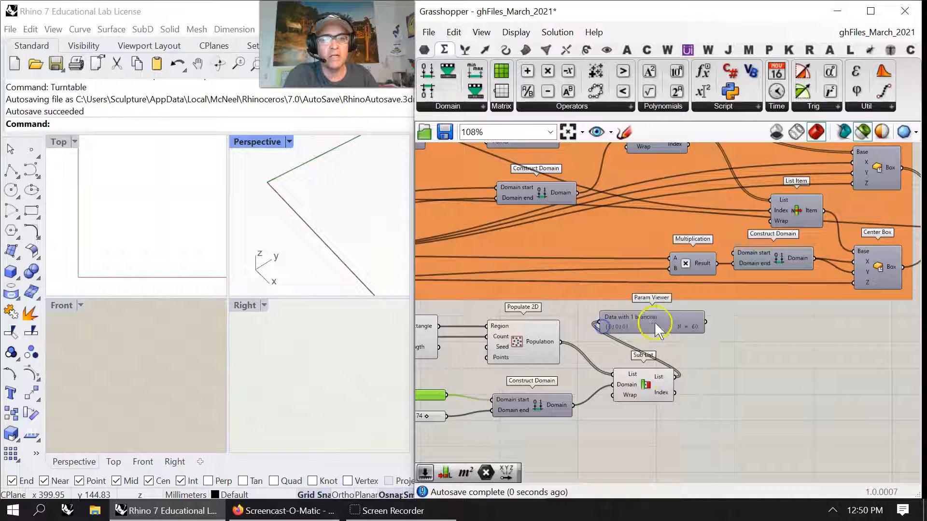
pyautogui.moveTo(657, 328); pyautogui.dragTo(697, 332)
pyautogui.moveTo(541, 410); pyautogui.dragTo(655, 386, button='right')
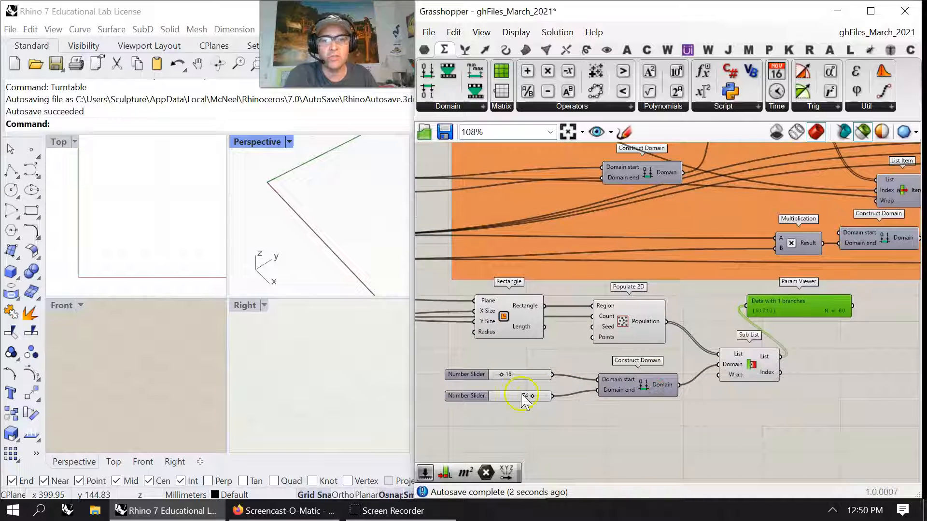
pyautogui.moveTo(819, 328); pyautogui.dragTo(751, 329, button='right')
pyautogui.moveTo(602, 311); pyautogui.dragTo(681, 294)
# Preview the Sub List's points and set the domain start slider to 37 and the domain end slider to 70.
pyautogui.click(688, 354)
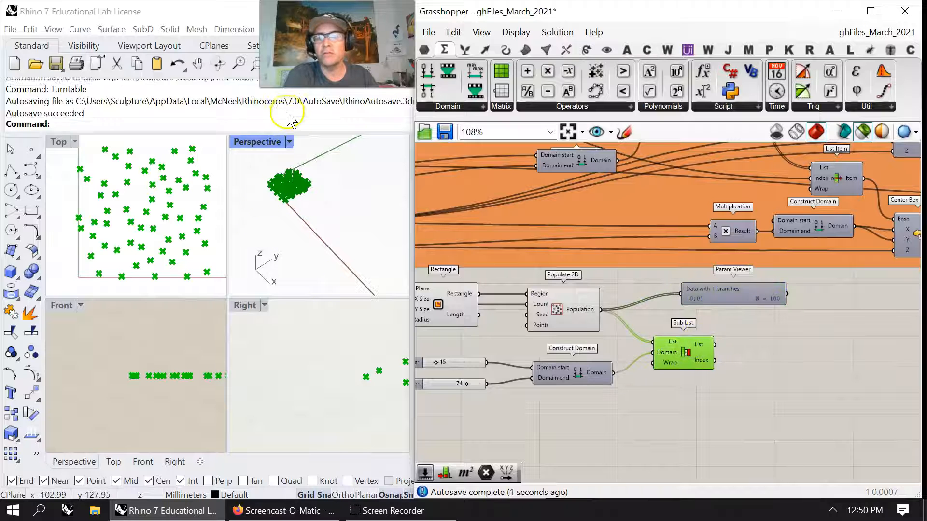
pyautogui.scroll(1, 288, 113)
pyautogui.scroll(9, 290, 187)
pyautogui.moveTo(361, 273); pyautogui.dragTo(375, 273, button='right')
pyautogui.click(448, 380)
pyautogui.moveTo(468, 386); pyautogui.dragTo(450, 366)
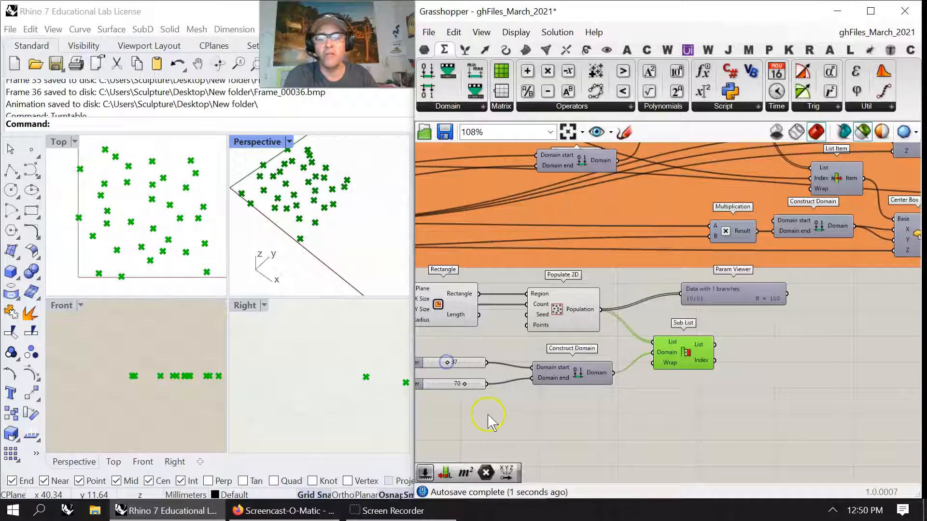
pyautogui.moveTo(489, 420); pyautogui.dragTo(542, 387, button='right')
pyautogui.moveTo(731, 372); pyautogui.dragTo(718, 405, button='right')
pyautogui.scroll(-3, 620, 442)
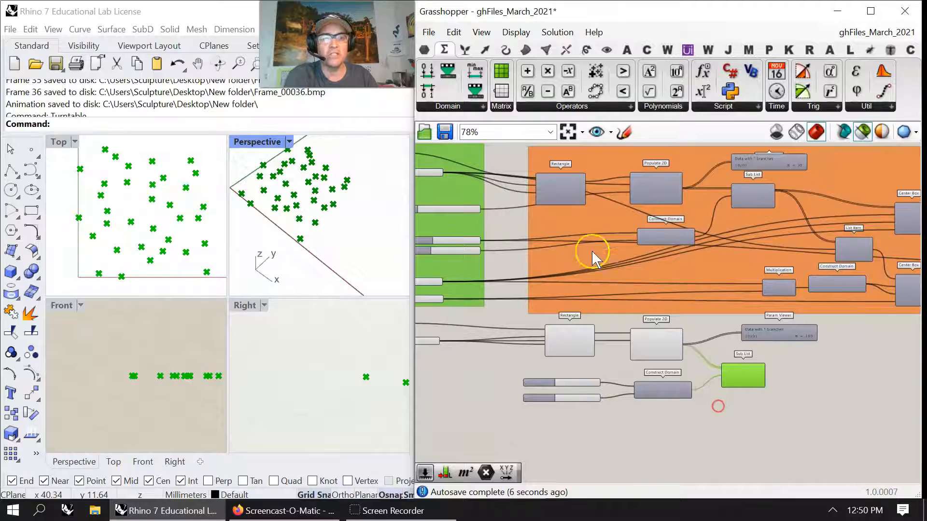
# Add a Center Box component beside the new Sub List and connect the Sub List's List output to its Base input.
pyautogui.scroll(3, 551, 244)
pyautogui.moveTo(809, 281); pyautogui.dragTo(636, 246, button='right')
pyautogui.scroll(-3, 656, 232)
pyautogui.moveTo(750, 269); pyautogui.dragTo(636, 229, button='right')
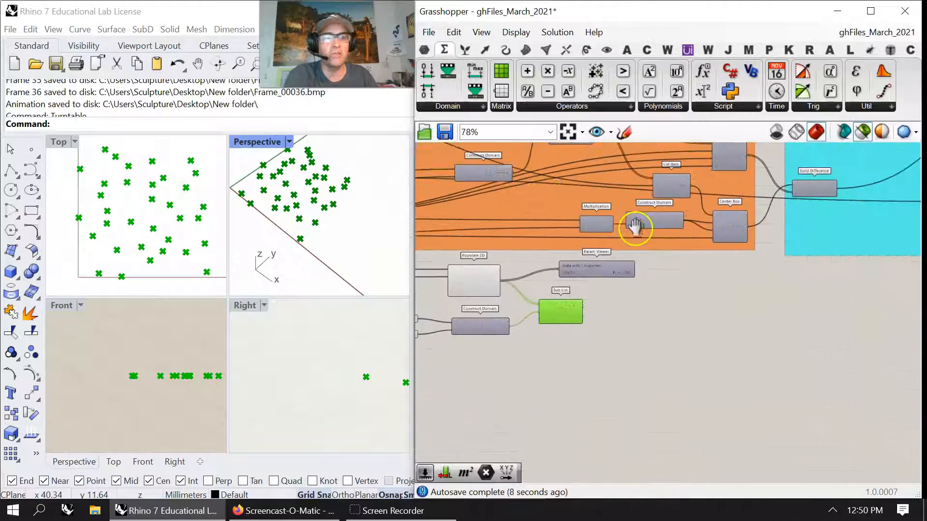
pyautogui.scroll(3, 675, 175)
pyautogui.moveTo(669, 259); pyautogui.dragTo(694, 331, button='right')
pyautogui.scroll(-1, 694, 297)
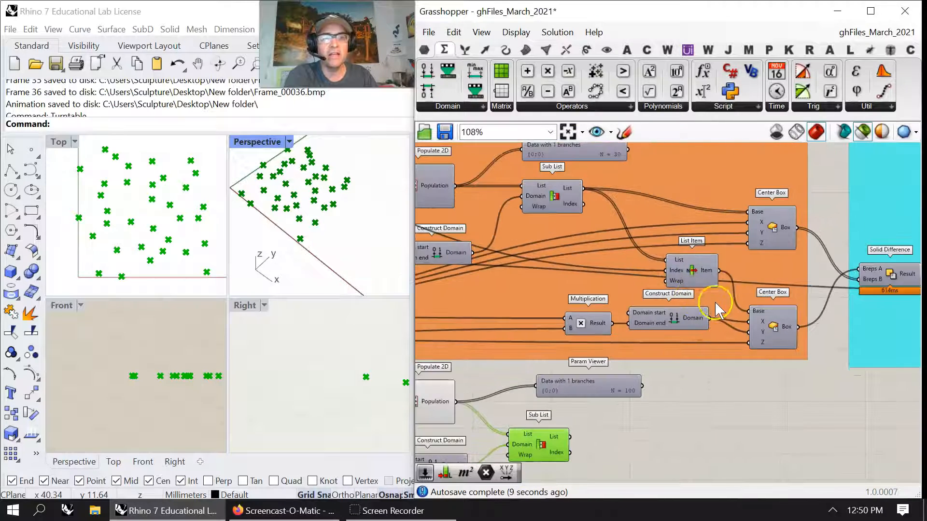
pyautogui.moveTo(630, 454); pyautogui.dragTo(642, 420, button='right')
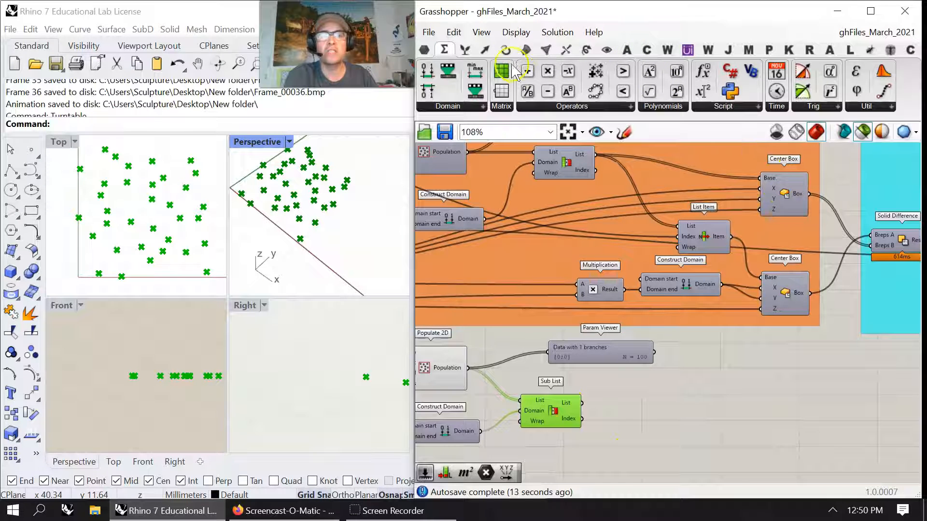
pyautogui.click(525, 49)
pyautogui.click(724, 107)
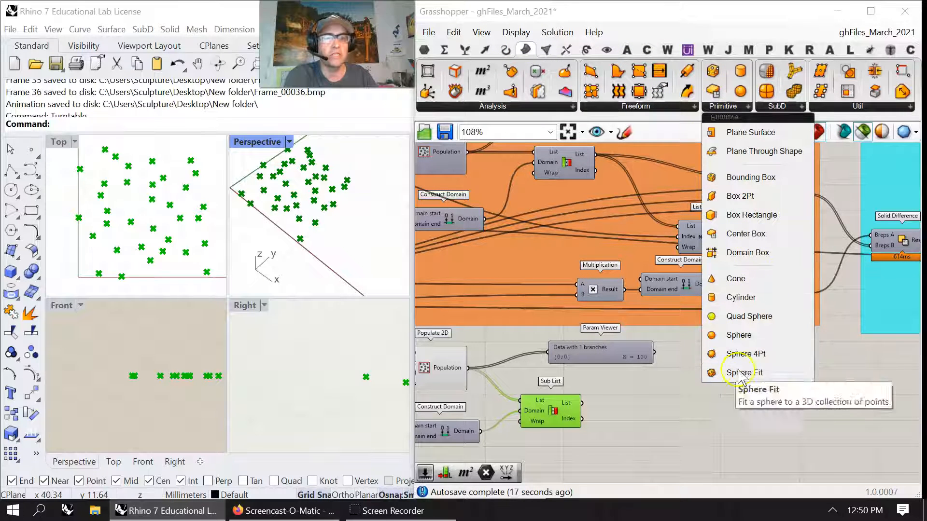
pyautogui.moveTo(743, 234); pyautogui.dragTo(748, 411)
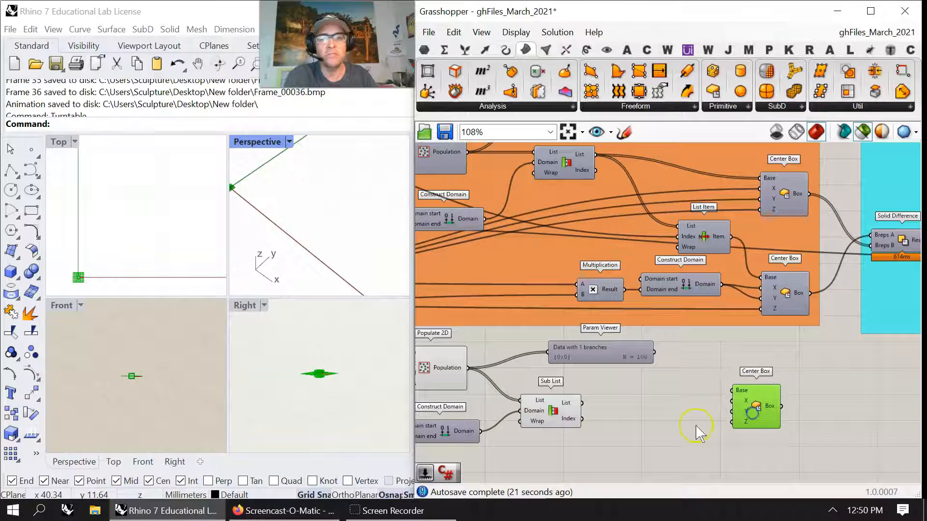
pyautogui.moveTo(581, 404); pyautogui.dragTo(769, 421)
pyautogui.scroll(6, 301, 213)
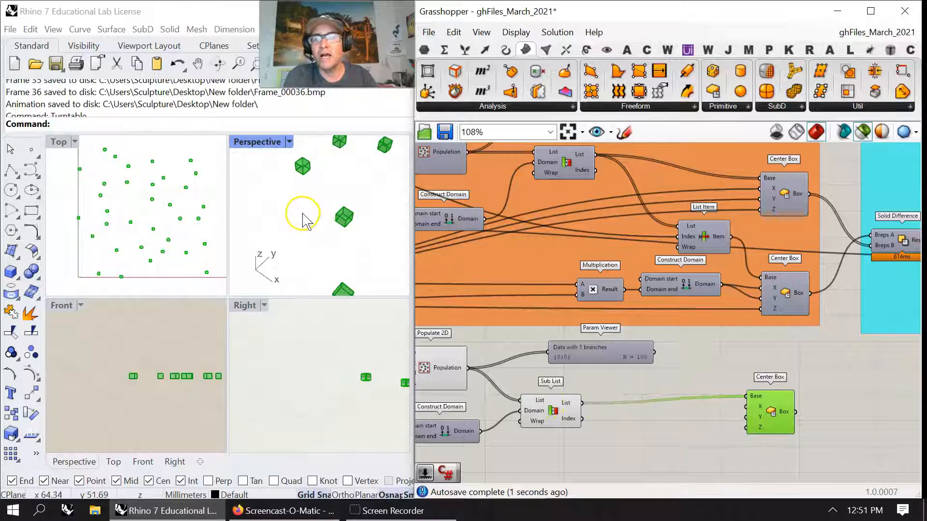
# Move the two new domain sliders, 37 and 70, together to sit beneath the rectangle's size slider.
pyautogui.moveTo(474, 316); pyautogui.dragTo(808, 265, button='right')
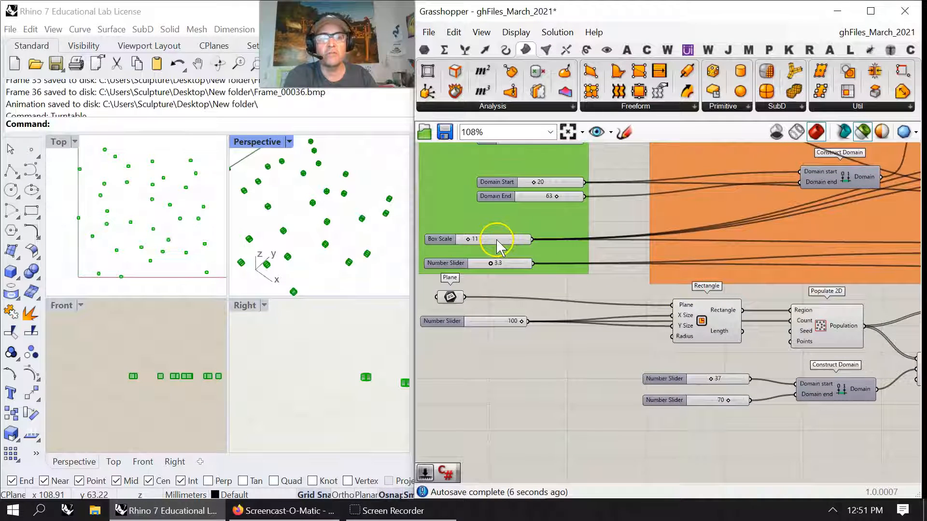
pyautogui.moveTo(694, 273); pyautogui.dragTo(705, 233, button='right')
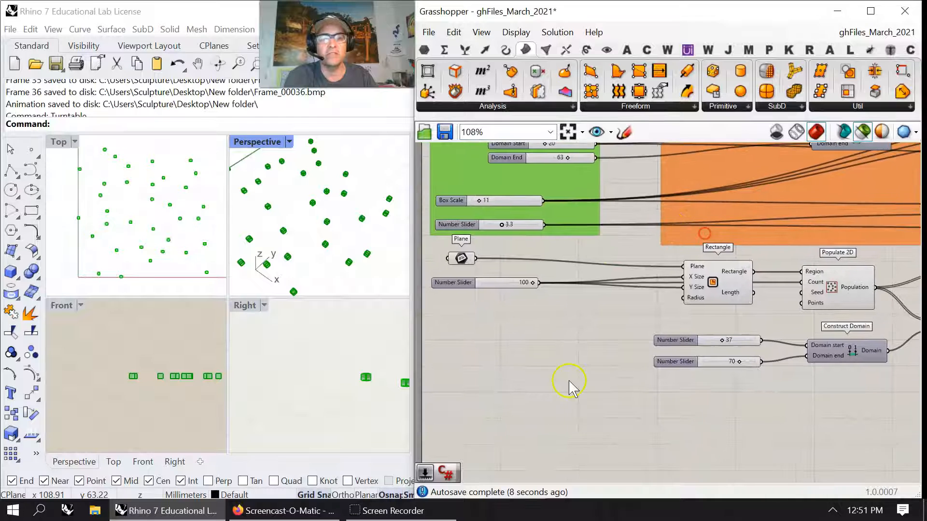
pyautogui.moveTo(518, 379); pyautogui.dragTo(525, 420, button='right')
pyautogui.moveTo(689, 426); pyautogui.dragTo(659, 370)
pyautogui.moveTo(685, 381); pyautogui.dragTo(522, 366)
pyautogui.moveTo(555, 450); pyautogui.dragTo(600, 392, button='right')
pyautogui.click(546, 264)
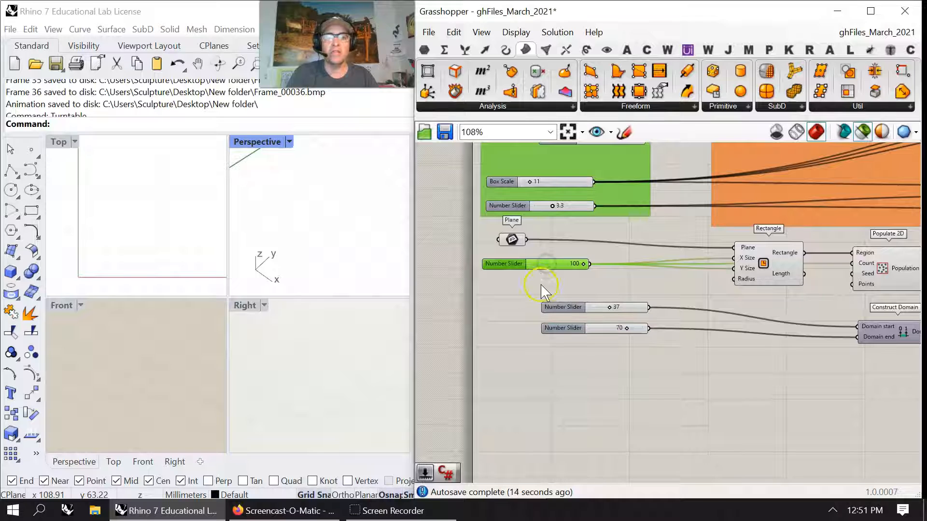
# Create a number slider set to 12 and connect it to the new Center Box's X, Y and Z inputs.
pyautogui.doubleClick(532, 387)
pyautogui.write('12')
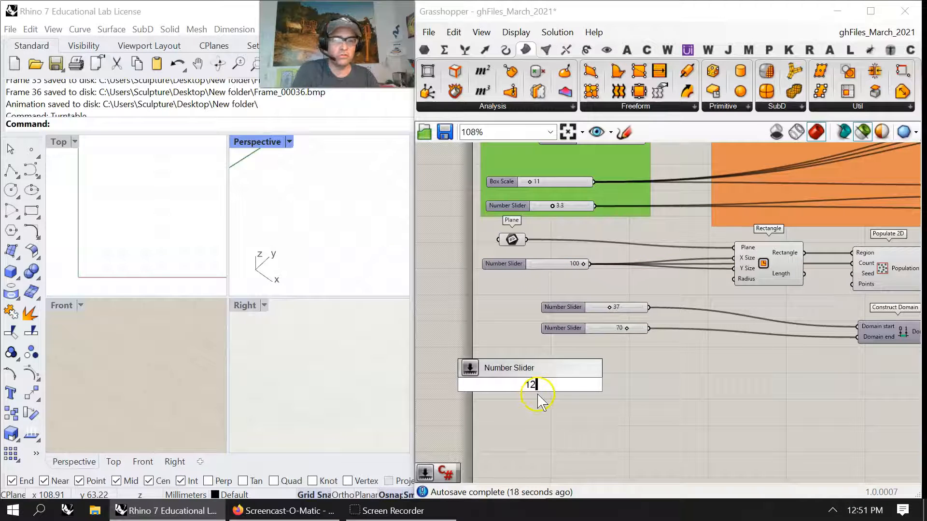
pyautogui.press('Return')
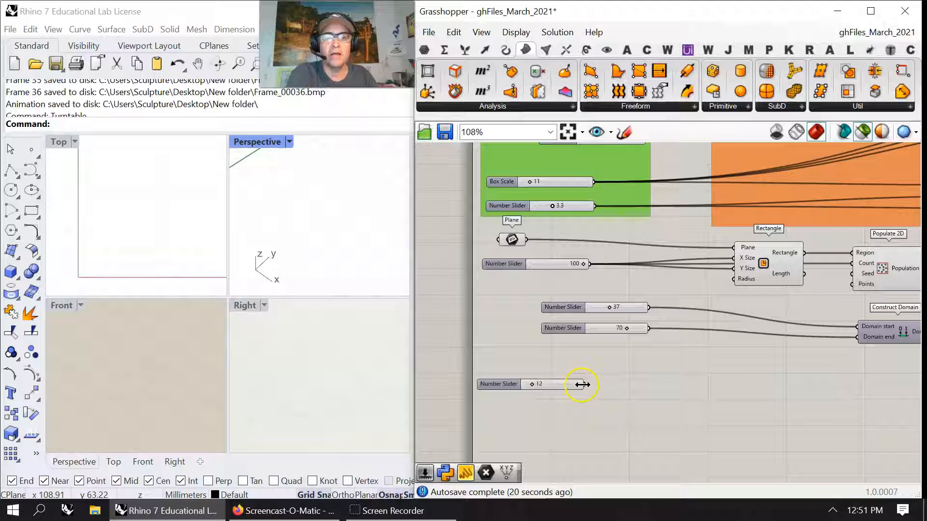
pyautogui.moveTo(585, 386); pyautogui.dragTo(809, 313)
pyautogui.moveTo(584, 414); pyautogui.dragTo(686, 346, button='right')
pyautogui.scroll(-3, 685, 346)
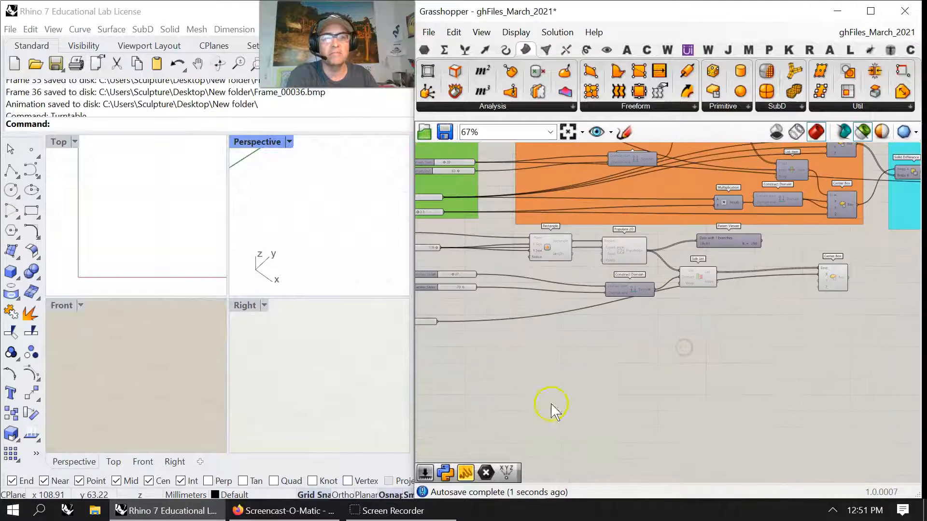
pyautogui.moveTo(438, 322); pyautogui.dragTo(821, 282)
pyautogui.moveTo(442, 322); pyautogui.dragTo(834, 295)
pyautogui.scroll(4, 795, 307)
pyautogui.rightClick(762, 300)
pyautogui.moveTo(743, 242); pyautogui.dragTo(645, 383, button='right')
pyautogui.scroll(-3, 662, 349)
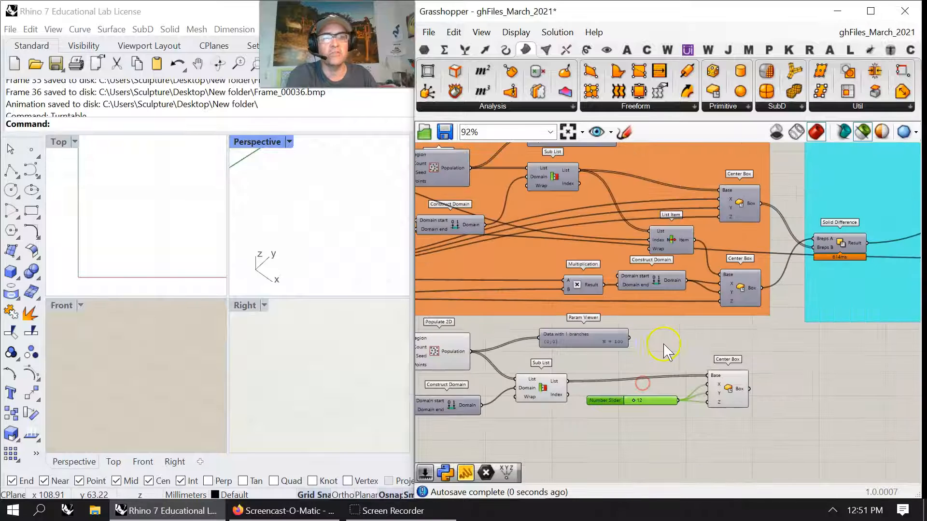
# Move the box size slider back beneath the two domain sliders.
pyautogui.moveTo(593, 322); pyautogui.dragTo(754, 203, button='right')
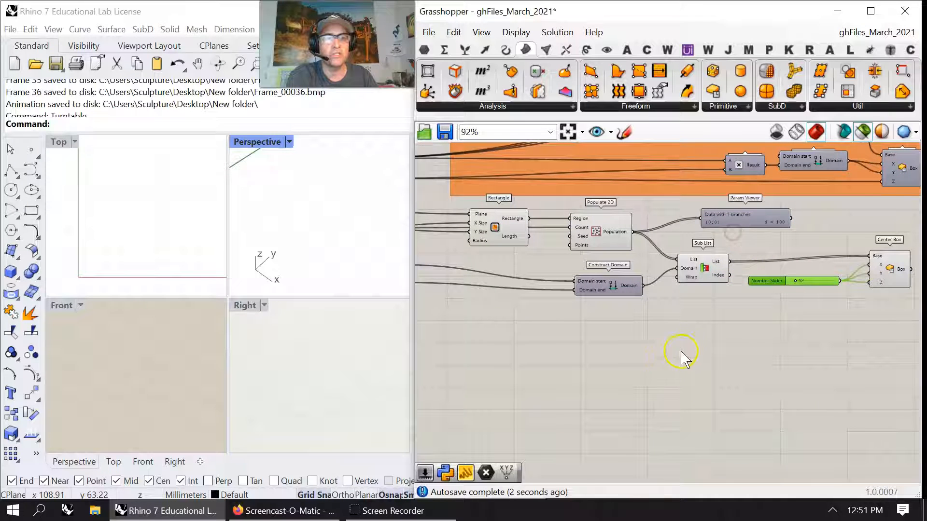
pyautogui.moveTo(816, 284); pyautogui.dragTo(514, 330)
pyautogui.moveTo(532, 345); pyautogui.dragTo(769, 349, button='right')
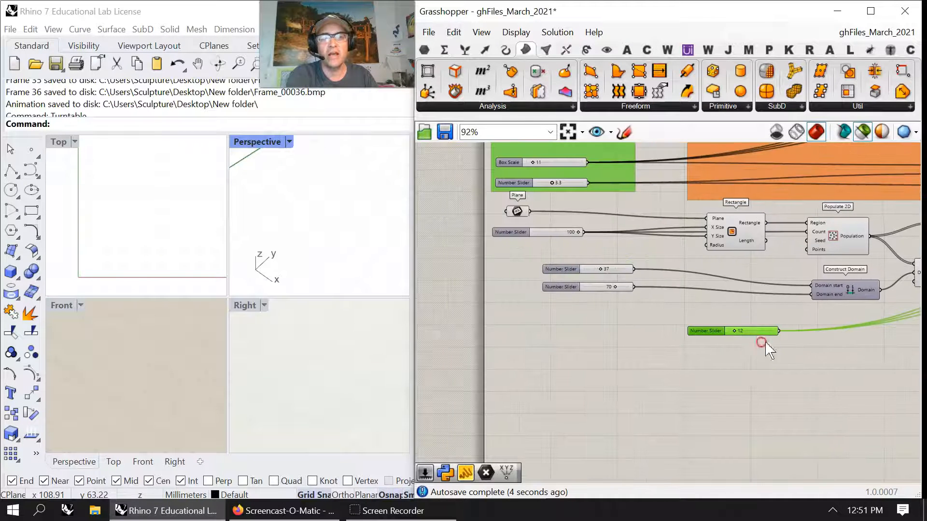
pyautogui.moveTo(754, 333); pyautogui.dragTo(565, 315)
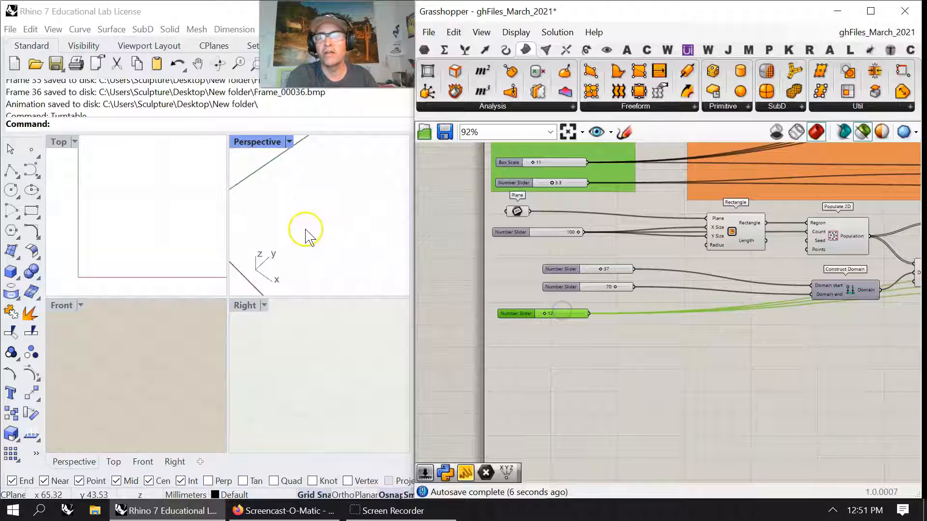
# Select the whole original definition and turn off the preview of its components.
pyautogui.click(869, 131)
pyautogui.click(866, 132)
pyautogui.moveTo(765, 280); pyautogui.dragTo(634, 386, button='right')
pyautogui.scroll(-4, 615, 312)
pyautogui.scroll(-3, 615, 311)
pyautogui.moveTo(825, 344); pyautogui.dragTo(685, 349, button='right')
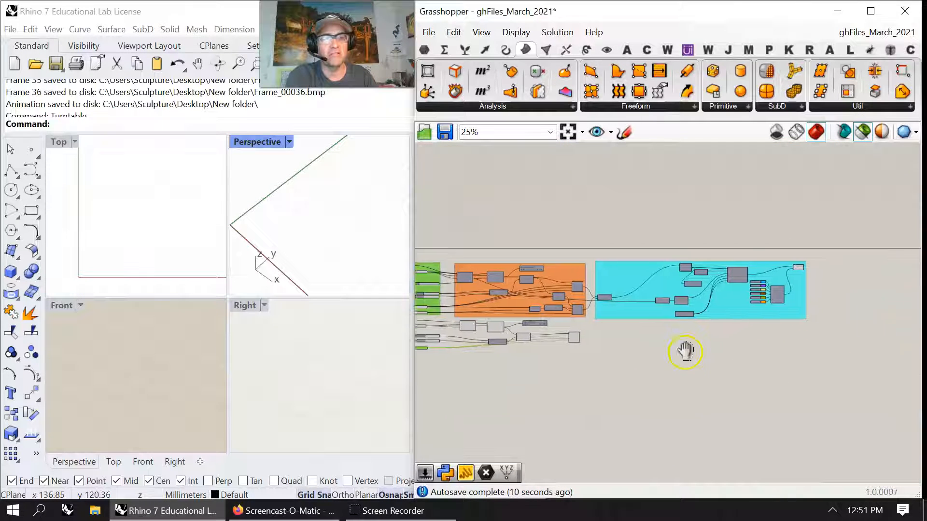
pyautogui.scroll(-1, 724, 347)
pyautogui.moveTo(848, 321); pyautogui.dragTo(442, 249)
pyautogui.rightClick(481, 215)
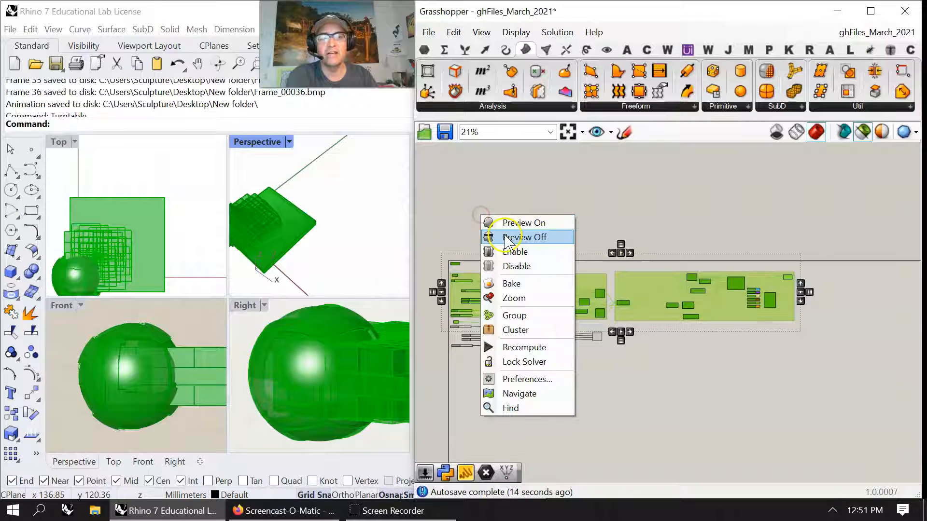
pyautogui.click(514, 240)
pyautogui.click(544, 405)
pyautogui.moveTo(540, 395); pyautogui.dragTo(635, 391, button='right')
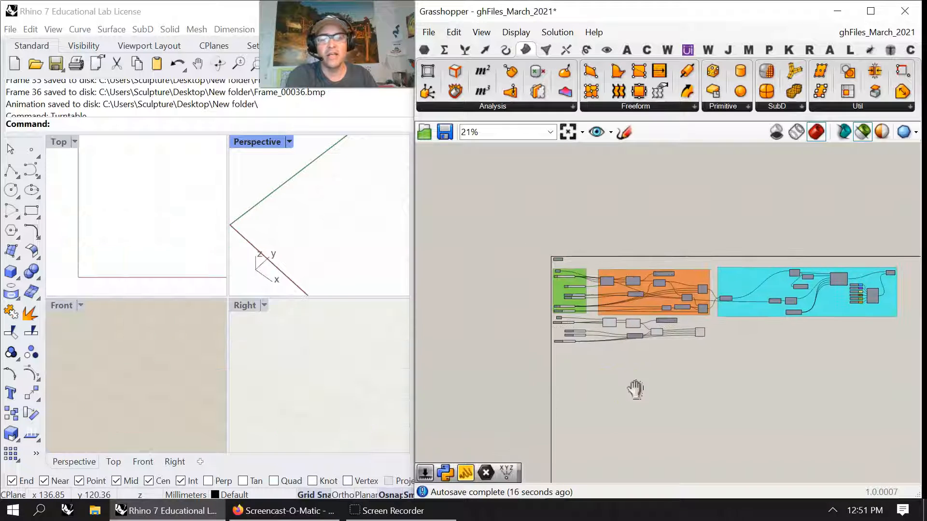
# Select the whole original definition again and enable its components.
pyautogui.moveTo(899, 324); pyautogui.dragTo(530, 246)
pyautogui.rightClick(515, 232)
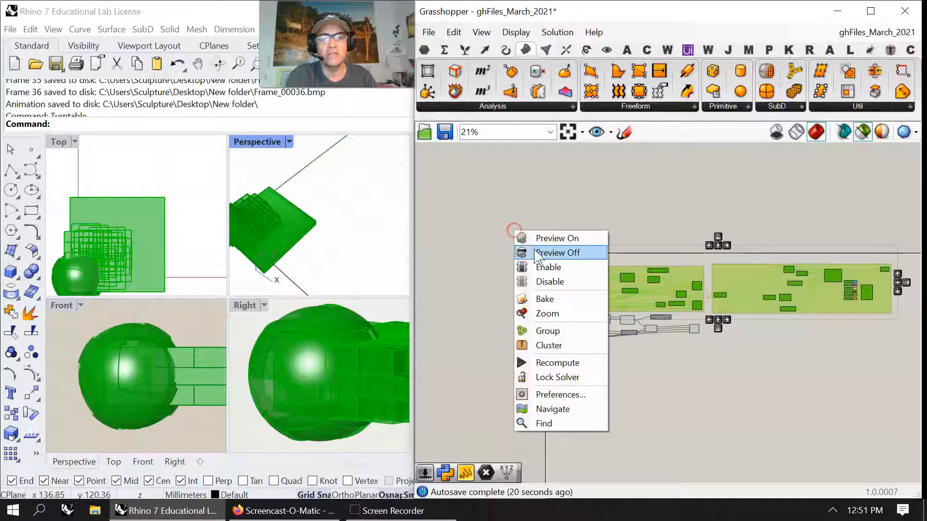
pyautogui.click(552, 274)
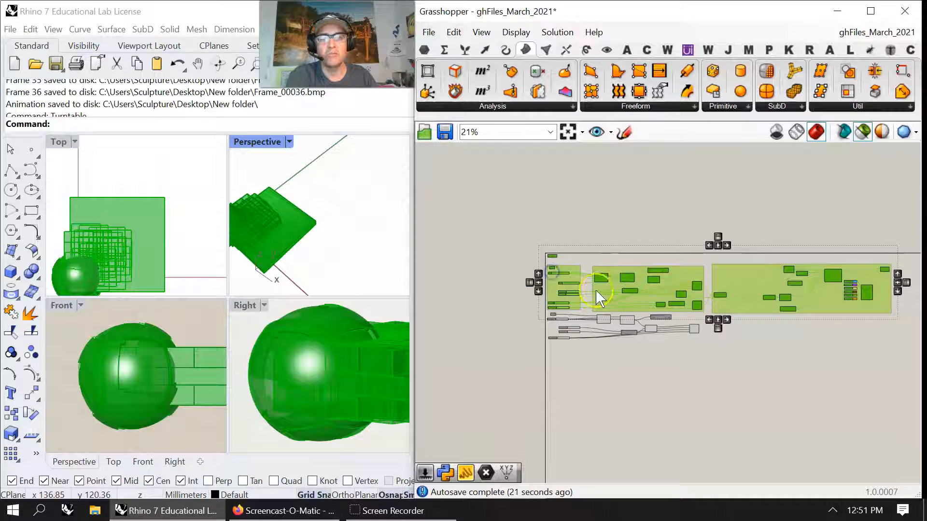
pyautogui.click(616, 340)
pyautogui.scroll(6, 599, 386)
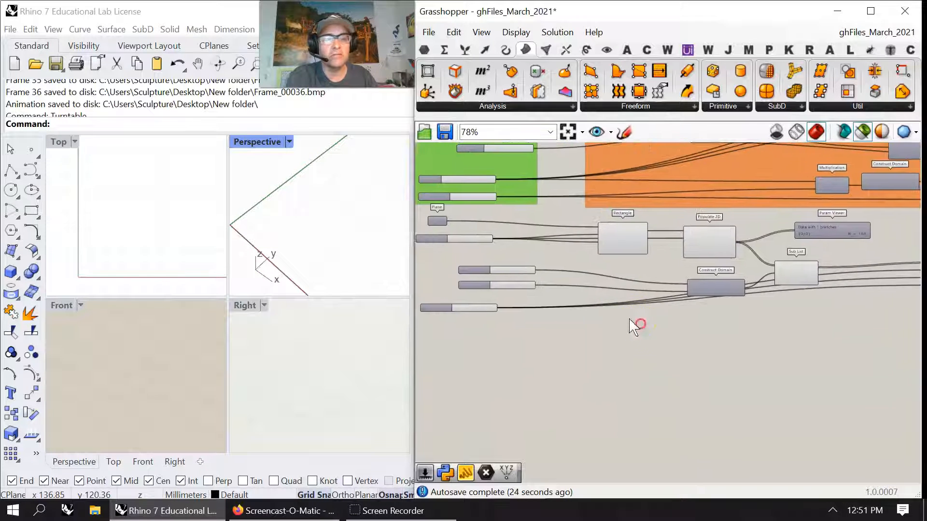
pyautogui.moveTo(674, 312); pyautogui.dragTo(649, 419, button='right')
# Show the preview of all components, select the new Rectangle and Plane, and restrict the preview to selected objects again.
pyautogui.click(862, 133)
pyautogui.click(619, 315)
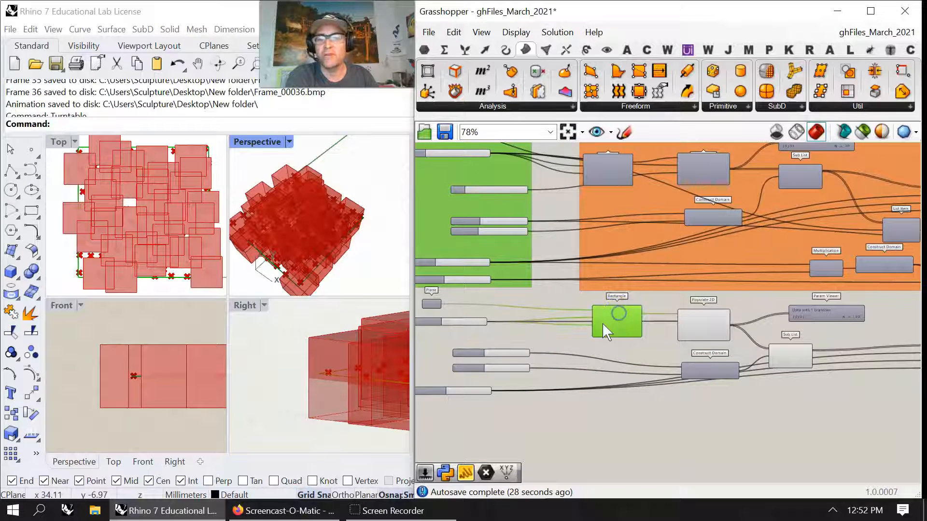
pyautogui.click(424, 307)
pyautogui.click(864, 129)
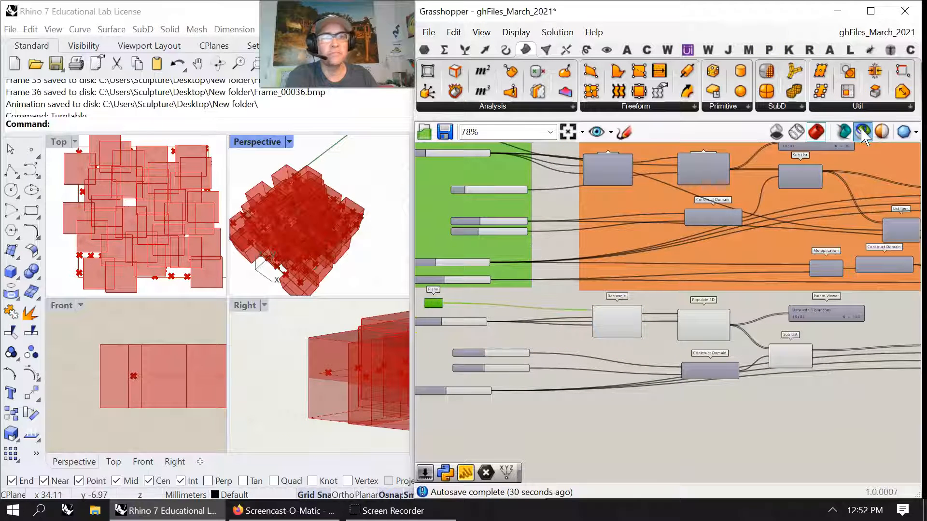
pyautogui.scroll(1, 355, 230)
pyautogui.scroll(-5, 346, 244)
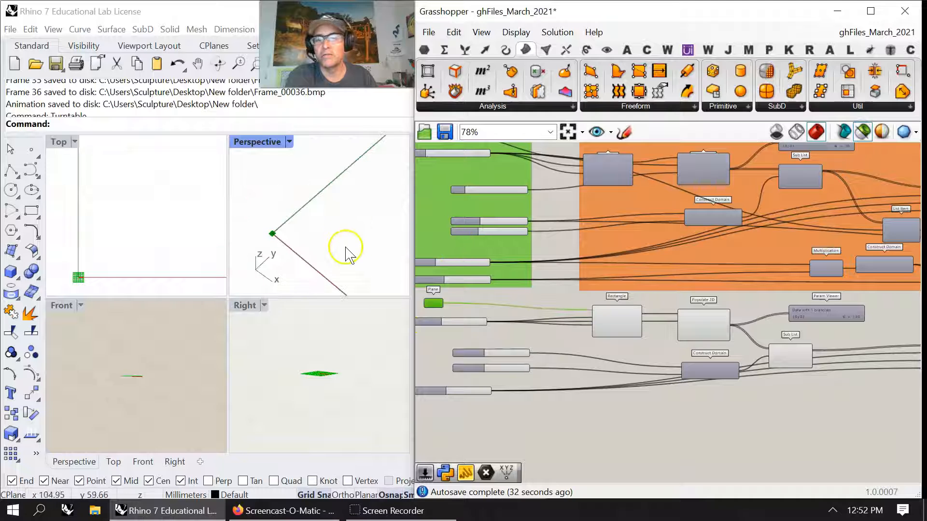
# Maximize the Perspective viewport and preview the new Rectangle, Populate 2D, Sub List and Center Box in turn.
pyautogui.doubleClick(249, 142)
pyautogui.click(264, 339)
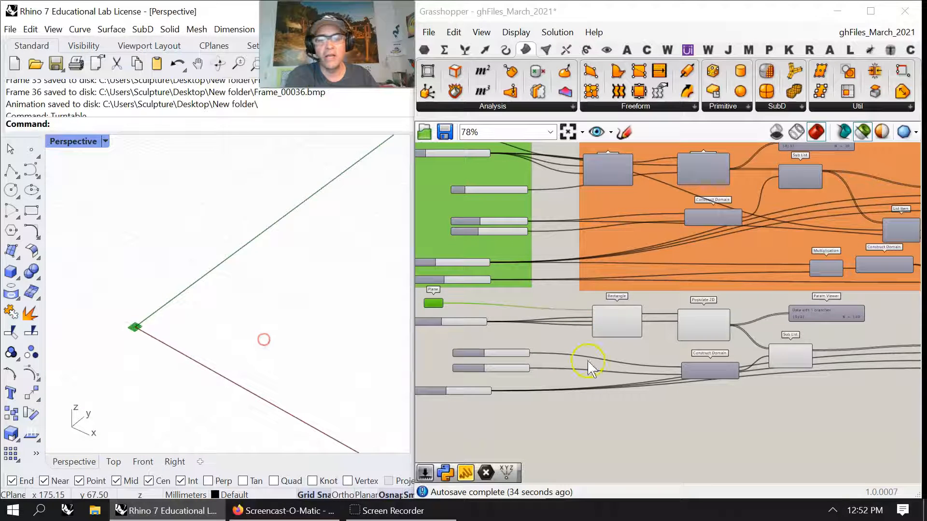
pyautogui.click(620, 324)
pyautogui.click(707, 333)
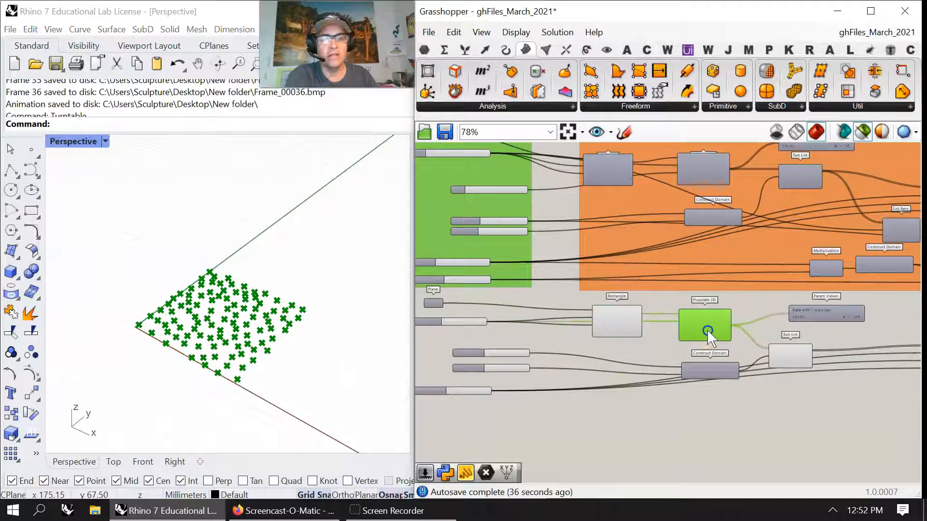
pyautogui.click(783, 368)
pyautogui.moveTo(793, 408); pyautogui.dragTo(611, 408, button='right')
pyautogui.click(767, 355)
pyautogui.moveTo(544, 379); pyautogui.dragTo(693, 411, button='right')
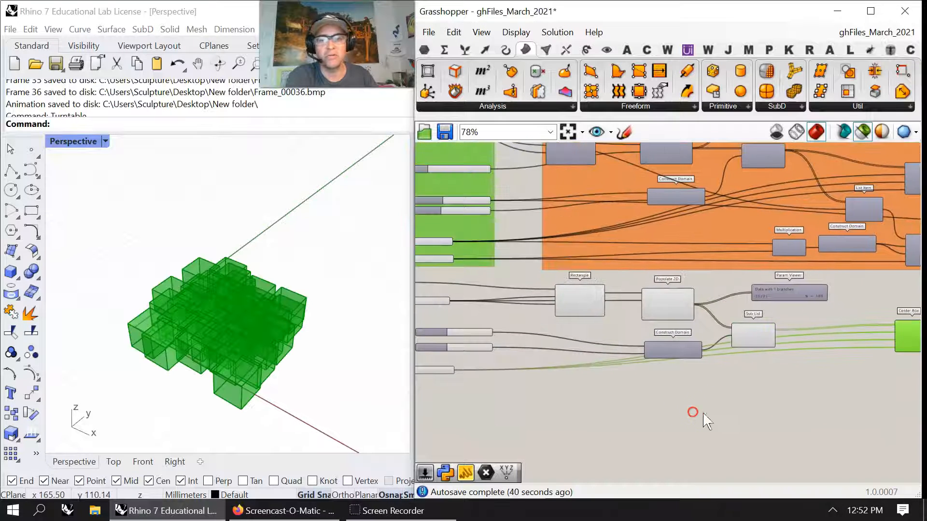
# Set the new Center Box's size slider to 11.
pyautogui.scroll(5, 514, 381)
pyautogui.moveTo(517, 338)
pyautogui.mouseDown()
pyautogui.moveTo(529, 339)
pyautogui.moveTo(502, 337)
pyautogui.moveTo(517, 339)
pyautogui.mouseUp()
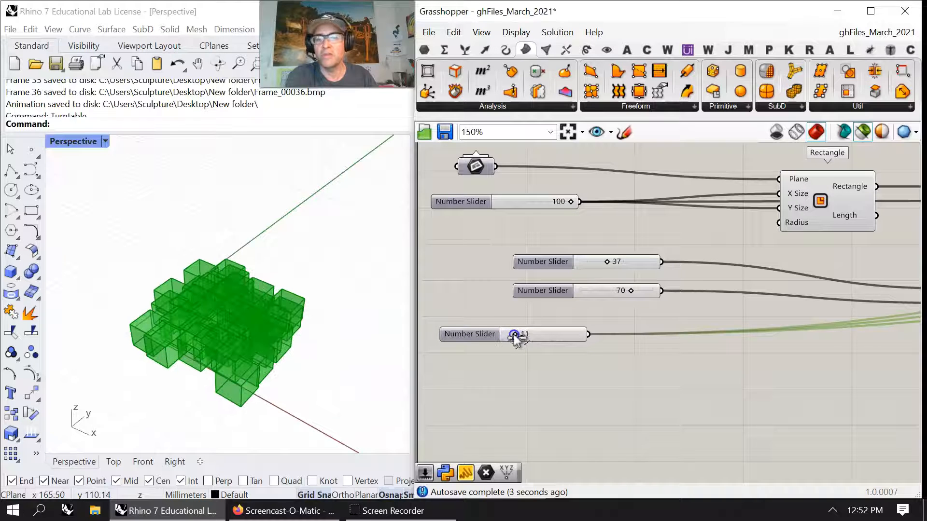
pyautogui.moveTo(881, 430); pyautogui.dragTo(658, 399, button='right')
pyautogui.scroll(-3, 700, 394)
pyautogui.moveTo(721, 401); pyautogui.dragTo(494, 378, button='right')
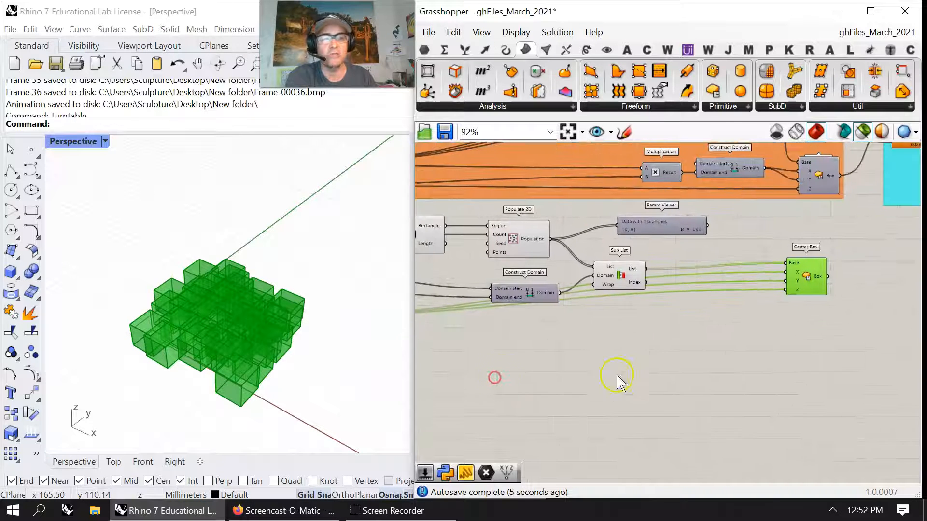
# Place a copy of the new Center Box, with its input connections, directly below it.
pyautogui.moveTo(691, 329); pyautogui.dragTo(655, 433, button='right')
pyautogui.moveTo(757, 388); pyautogui.dragTo(790, 396)
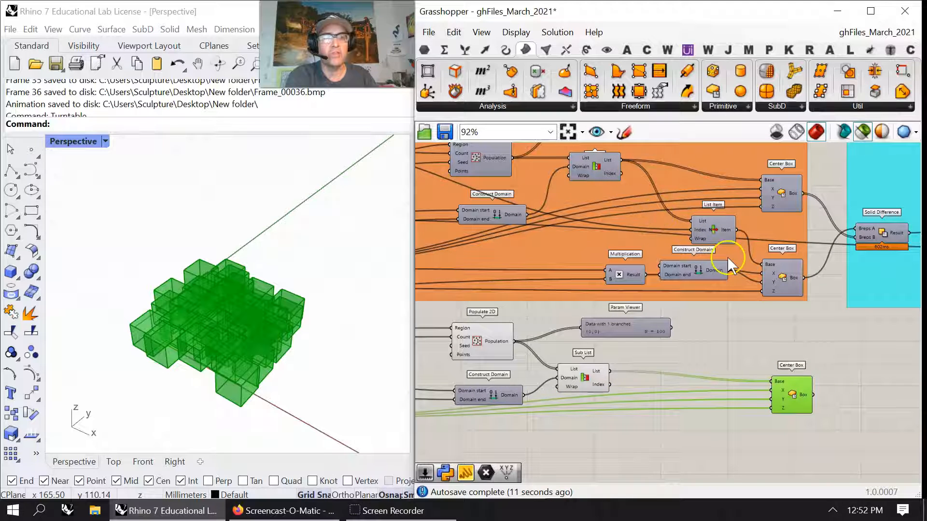
pyautogui.moveTo(793, 405); pyautogui.dragTo(802, 466)
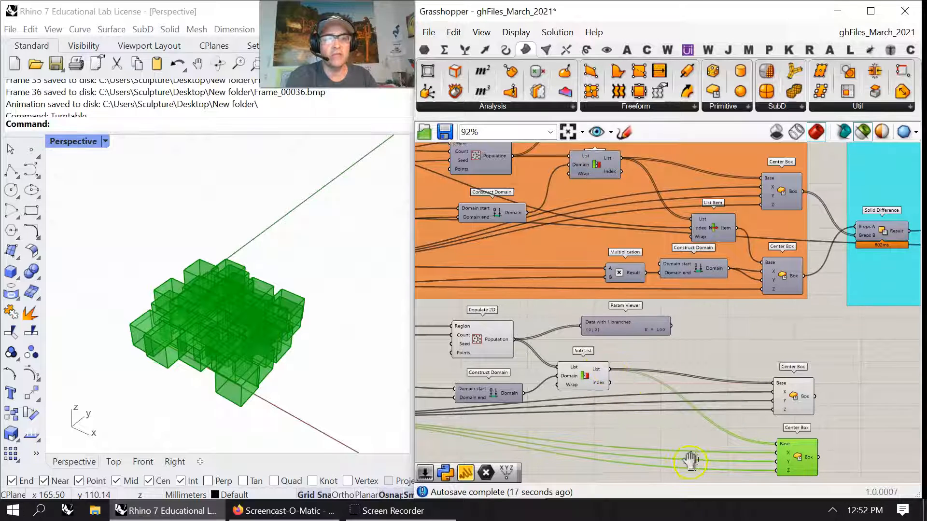
pyautogui.moveTo(692, 471); pyautogui.dragTo(678, 391, button='right')
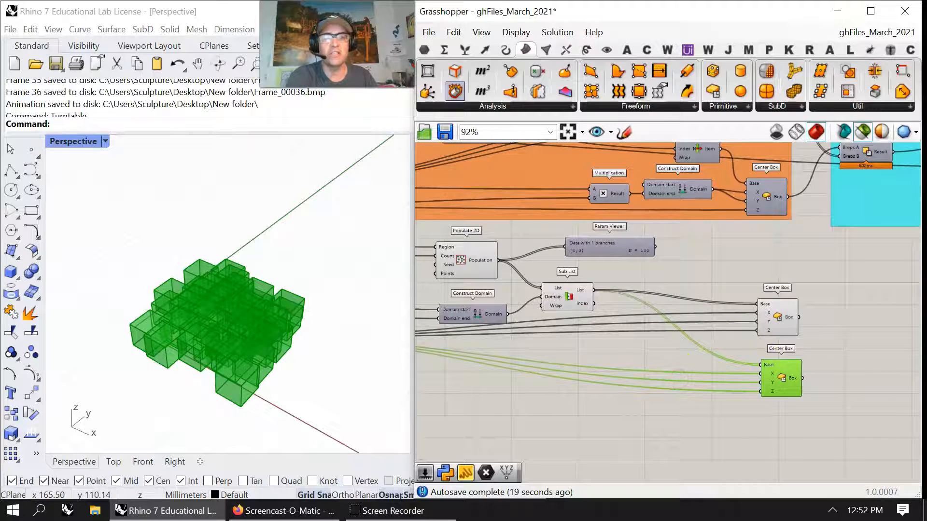
# Add a List Item fed by the Sub List's List output and connect its Item output to the copied Center Box's Base.
pyautogui.click(465, 50)
pyautogui.moveTo(427, 71); pyautogui.dragTo(669, 365)
pyautogui.moveTo(595, 292); pyautogui.dragTo(759, 367)
pyautogui.moveTo(635, 357); pyautogui.dragTo(677, 417, button='right')
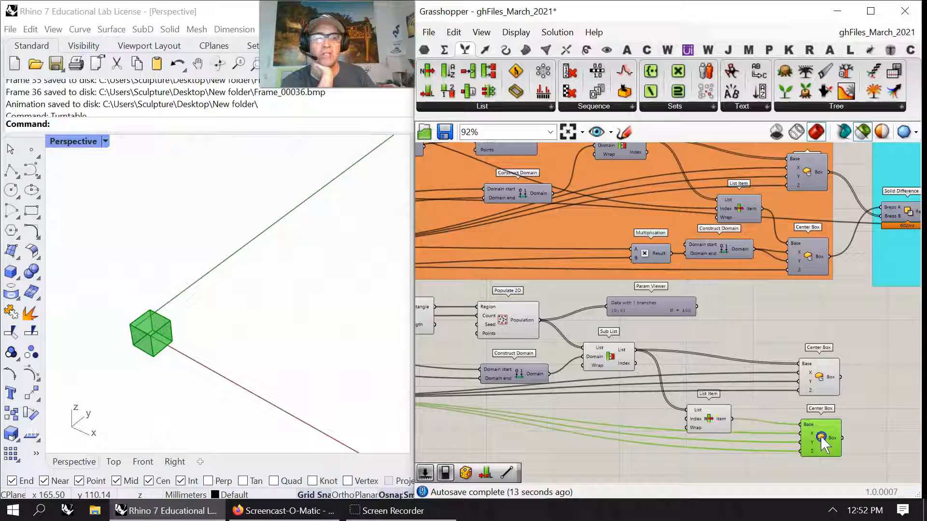
# Add a Construct Domain below the new List Item and connect its Domain output to the copied Center Box's X, Y and Z.
pyautogui.click(444, 50)
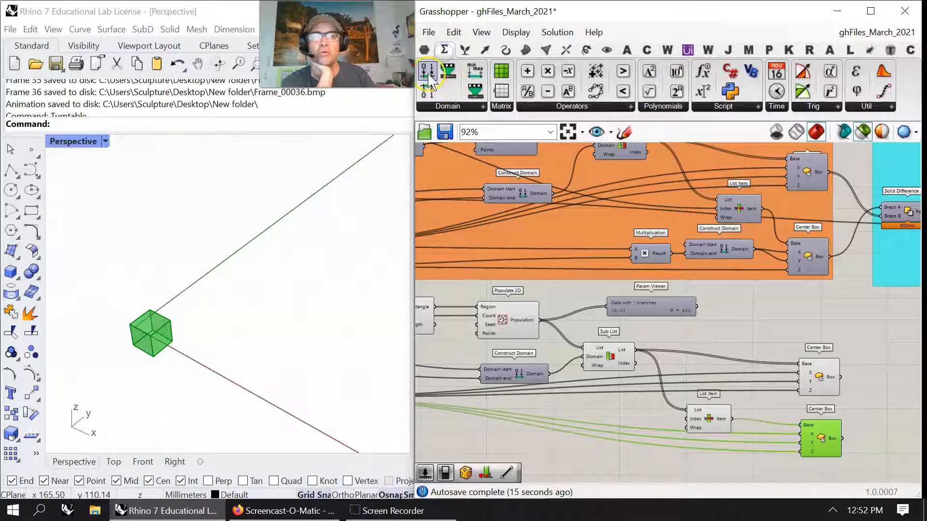
pyautogui.moveTo(672, 485); pyautogui.dragTo(729, 466)
pyautogui.moveTo(781, 446); pyautogui.dragTo(799, 452)
pyautogui.scroll(2, 152, 344)
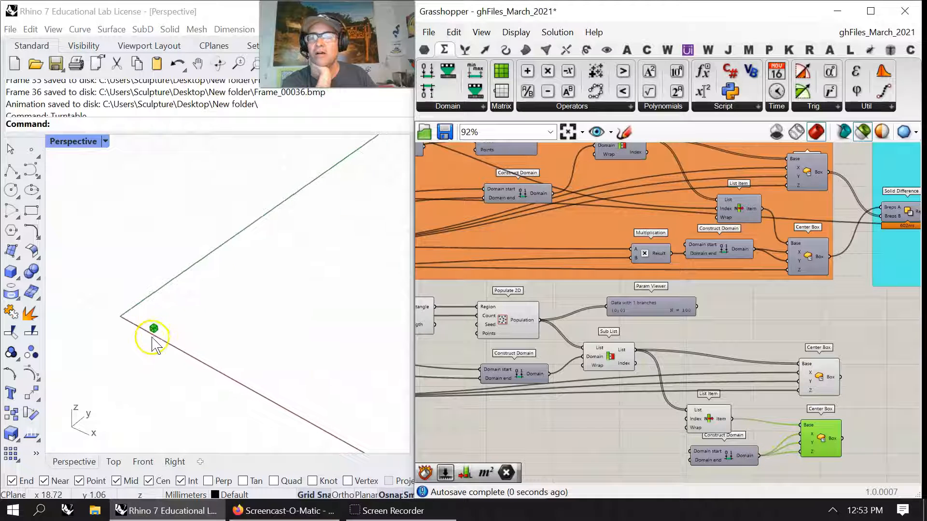
pyautogui.scroll(-1, 156, 339)
pyautogui.moveTo(623, 442); pyautogui.dragTo(635, 358, button='right')
pyautogui.moveTo(722, 370); pyautogui.dragTo(727, 385)
# Add a Multiplication with the 11 size slider in A, and connect its Result to the new Construct Domain's Domain end.
pyautogui.moveTo(632, 324); pyautogui.dragTo(703, 354, button='right')
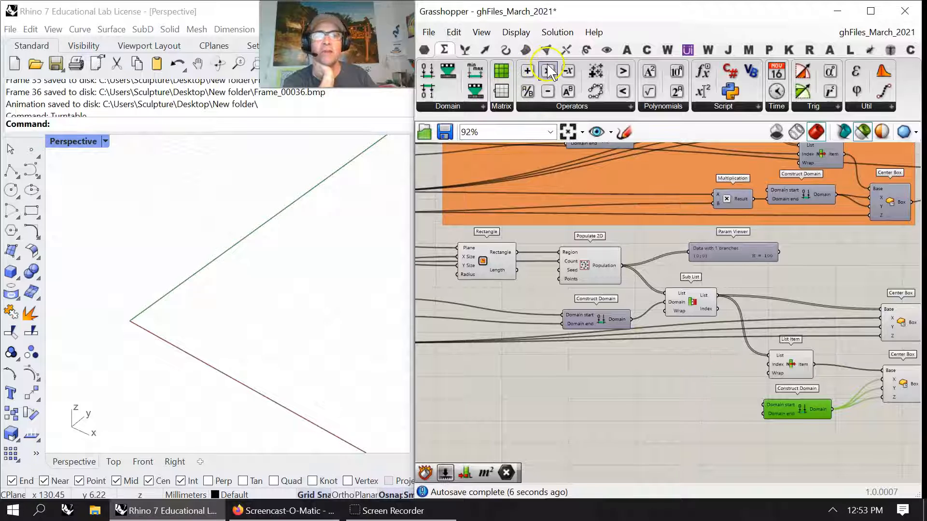
pyautogui.moveTo(651, 366); pyautogui.dragTo(703, 411)
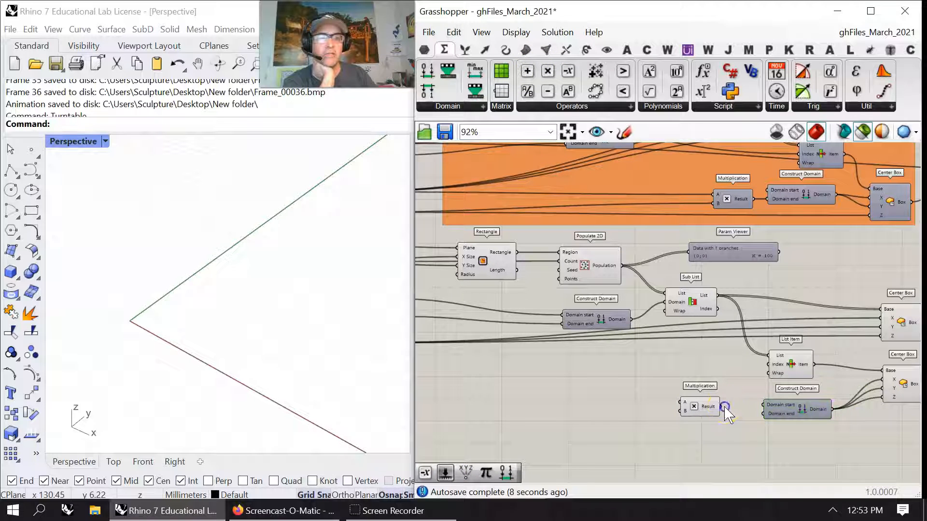
pyautogui.scroll(-2, 662, 406)
pyautogui.moveTo(613, 405); pyautogui.dragTo(777, 282, button='right')
pyautogui.scroll(3, 544, 236)
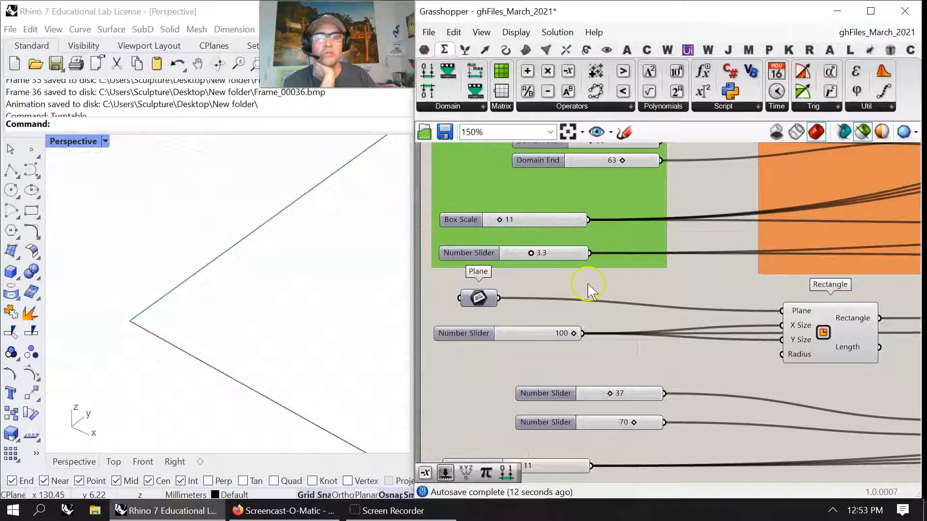
pyautogui.scroll(-2, 731, 265)
pyautogui.moveTo(642, 323); pyautogui.dragTo(787, 393)
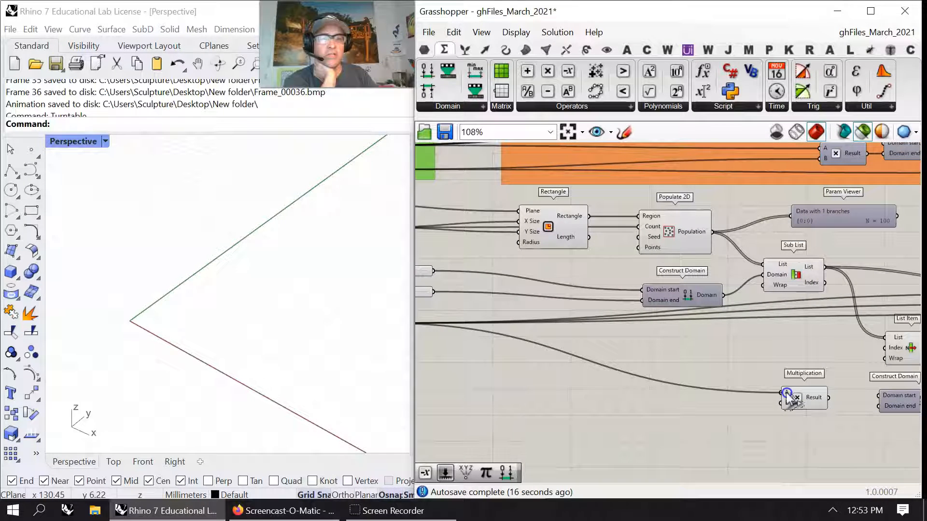
pyautogui.moveTo(796, 363); pyautogui.dragTo(623, 347, button='right')
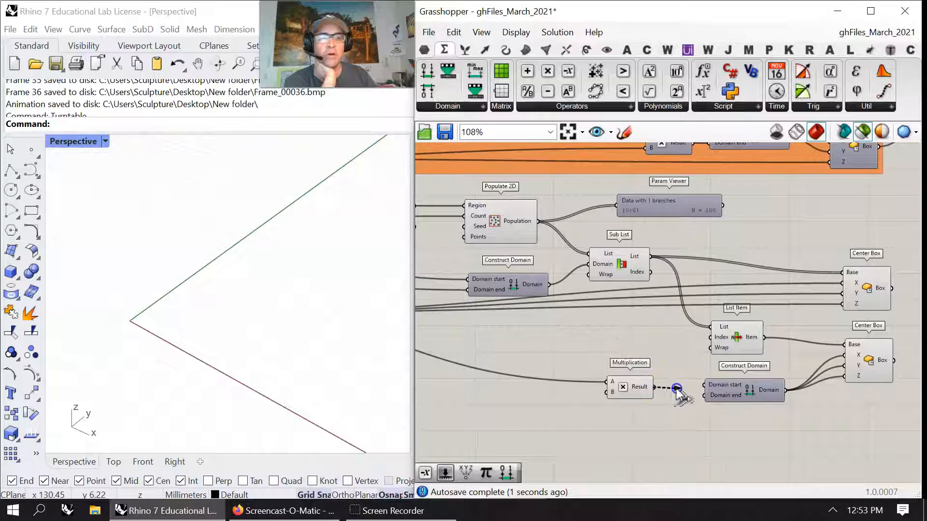
pyautogui.click(866, 374)
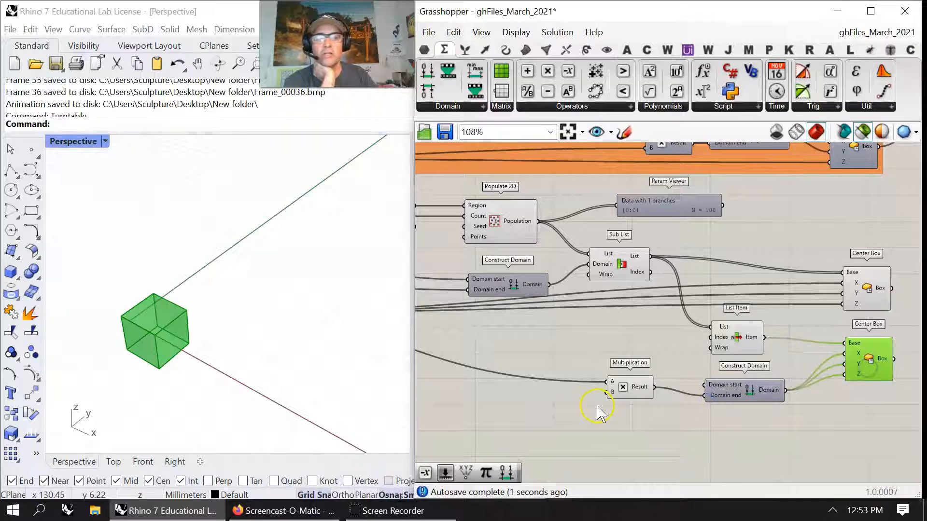
# Add a number slider of 2.9 below the size slider and connect it to the new Multiplication's B input.
pyautogui.moveTo(599, 412); pyautogui.dragTo(668, 357, button='right')
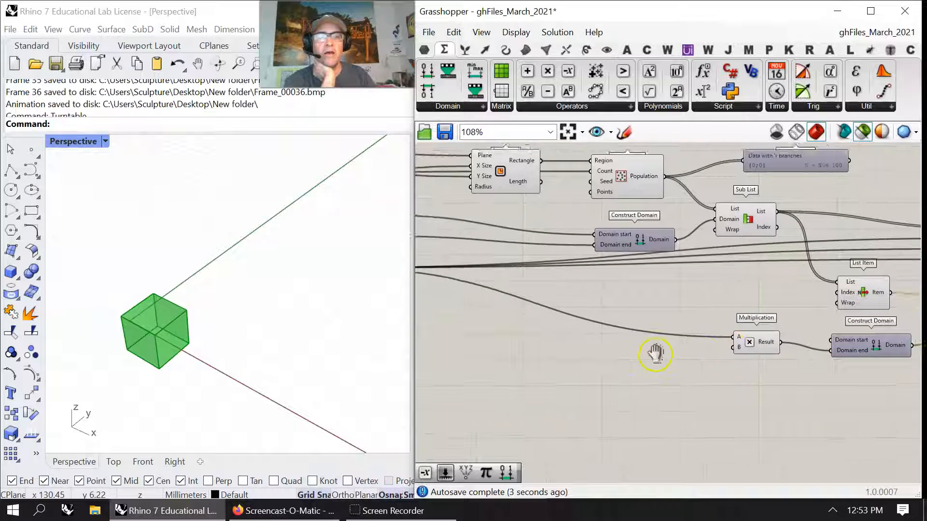
pyautogui.scroll(-2, 658, 356)
pyautogui.moveTo(572, 378); pyautogui.dragTo(647, 277, button='right')
pyautogui.moveTo(640, 316); pyautogui.dragTo(692, 285, button='right')
pyautogui.doubleClick(435, 262)
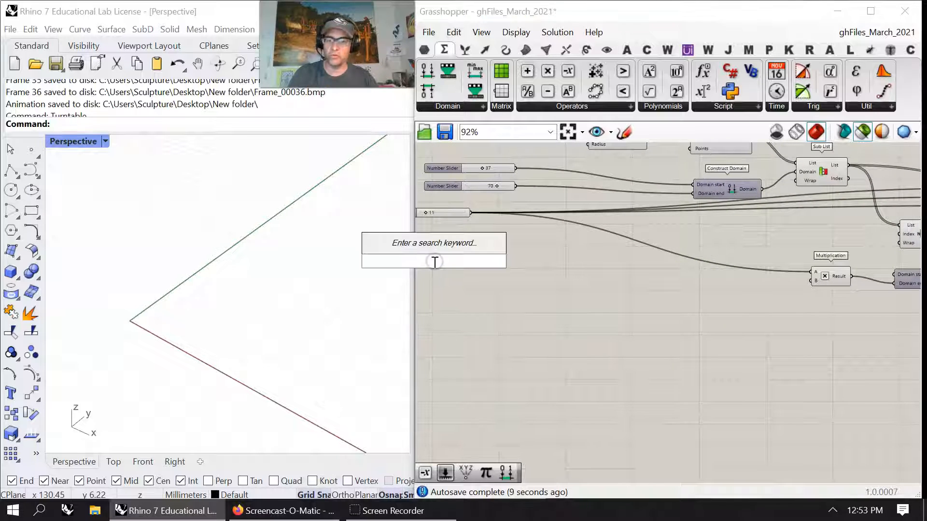
pyautogui.write('3')
pyautogui.press('Return')
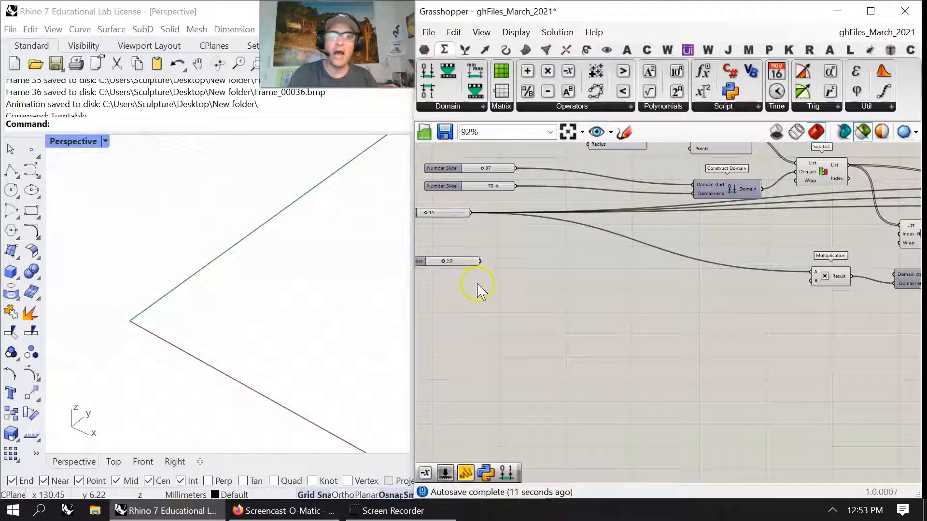
pyautogui.scroll(-2, 453, 284)
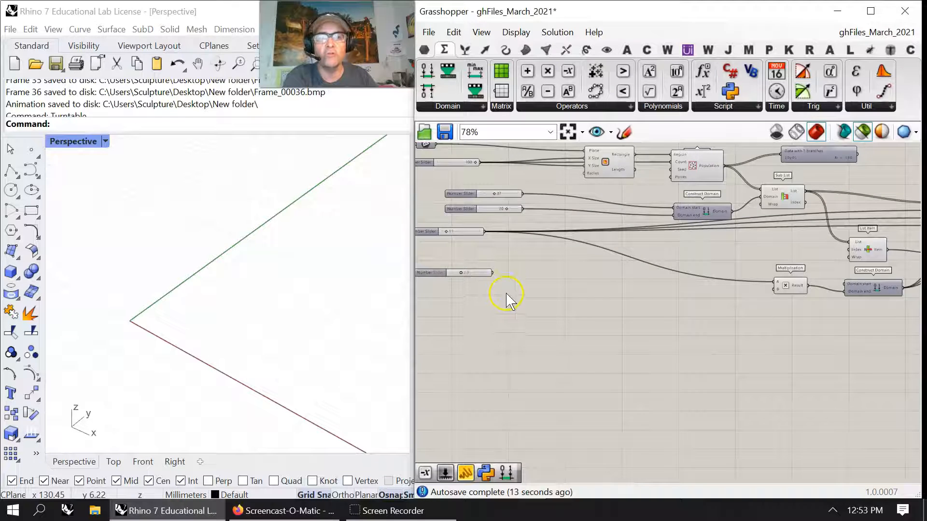
pyautogui.moveTo(578, 294); pyautogui.dragTo(775, 289)
# Set the new multiplier slider to 5.3.
pyautogui.scroll(4, 786, 252)
pyautogui.moveTo(333, 290); pyautogui.dragTo(364, 300, button='right')
pyautogui.moveTo(512, 330); pyautogui.dragTo(763, 255, button='right')
pyautogui.scroll(-4, 720, 288)
pyautogui.moveTo(467, 301); pyautogui.dragTo(640, 352, button='right')
pyautogui.scroll(4, 590, 263)
pyautogui.moveTo(610, 297)
pyautogui.mouseDown()
pyautogui.moveTo(635, 296)
pyautogui.moveTo(606, 299)
pyautogui.moveTo(627, 296)
pyautogui.mouseUp()
# Preview the lower new Center Box in the Perspective viewport.
pyautogui.moveTo(877, 401); pyautogui.dragTo(639, 372, button='right')
pyautogui.scroll(-8, 643, 316)
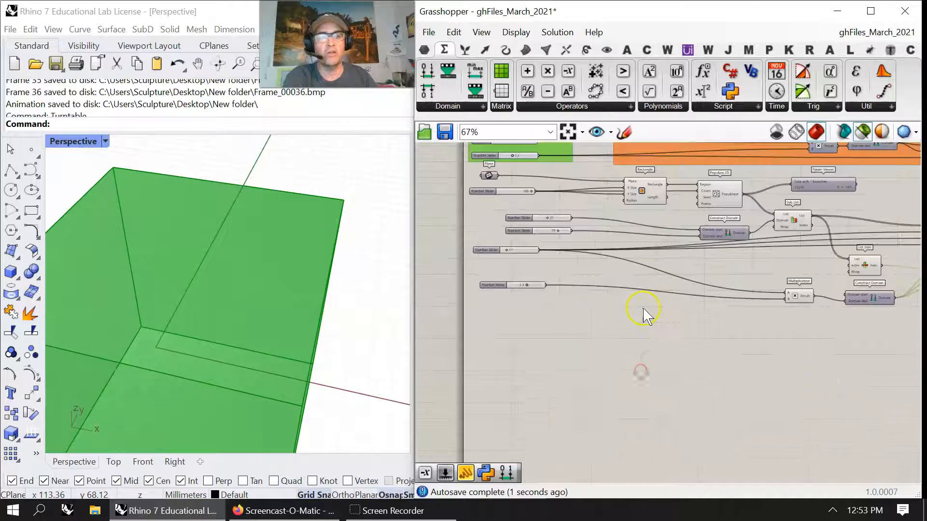
pyautogui.moveTo(834, 343); pyautogui.dragTo(724, 360, button='right')
pyautogui.click(695, 291)
pyautogui.moveTo(556, 389); pyautogui.dragTo(594, 372, button='right')
pyautogui.click(724, 289)
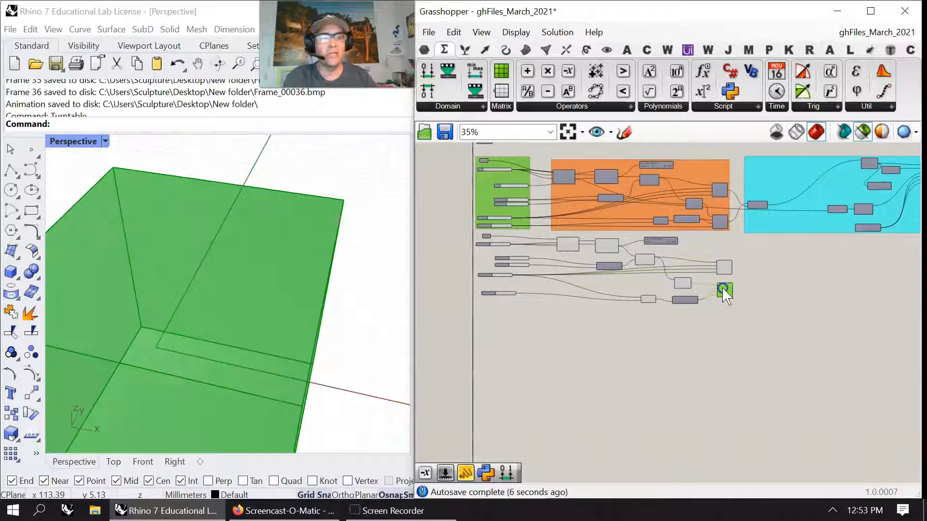
# Group the rebuilt components from the Rectangle to the two Center Boxes and shift the group slightly down.
pyautogui.moveTo(746, 350); pyautogui.dragTo(553, 238)
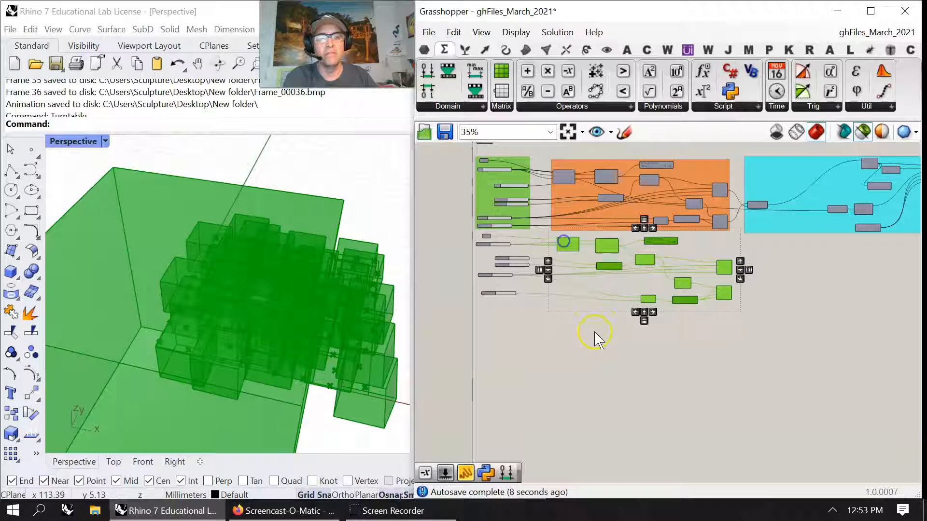
pyautogui.rightClick(594, 337)
pyautogui.click(626, 397)
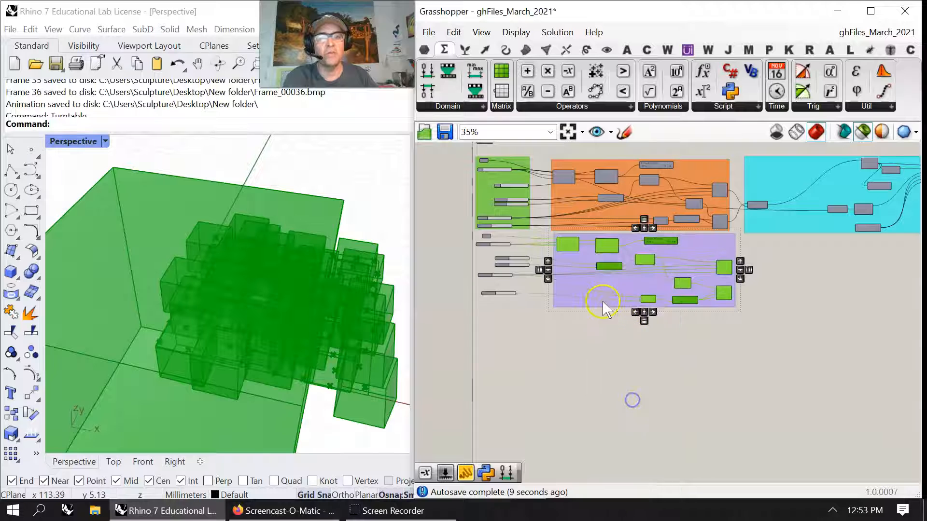
pyautogui.click(593, 294)
pyautogui.moveTo(593, 294); pyautogui.dragTo(591, 298)
pyautogui.click(633, 360)
pyautogui.moveTo(731, 337); pyautogui.dragTo(560, 249)
pyautogui.click(583, 336)
pyautogui.moveTo(734, 342); pyautogui.dragTo(555, 249)
pyautogui.click(596, 357)
# Group the rebuilt definition's Plane parameter and number sliders separately.
pyautogui.moveTo(531, 333); pyautogui.dragTo(474, 234)
pyautogui.moveTo(534, 350); pyautogui.dragTo(560, 405, button='right')
pyautogui.rightClick(559, 406)
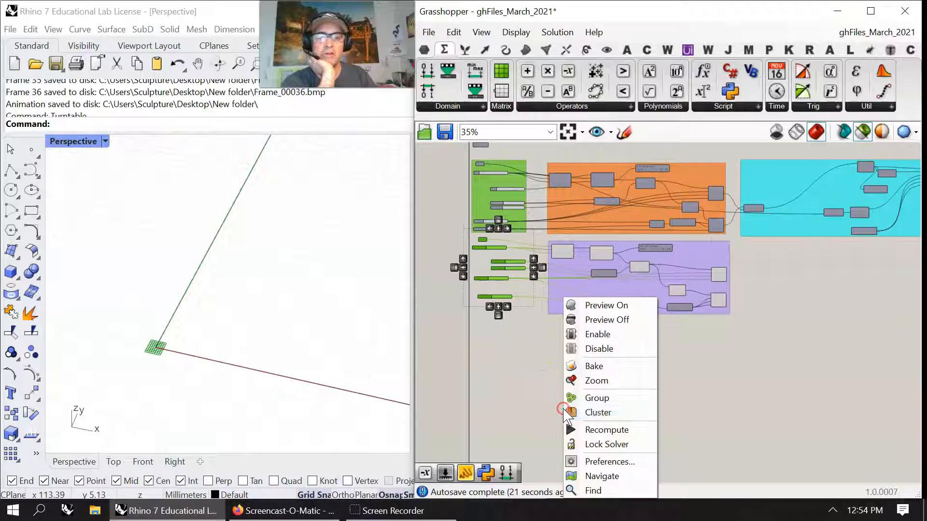
pyautogui.click(592, 399)
pyautogui.moveTo(815, 334); pyautogui.dragTo(733, 381, button='right')
pyautogui.click(543, 346)
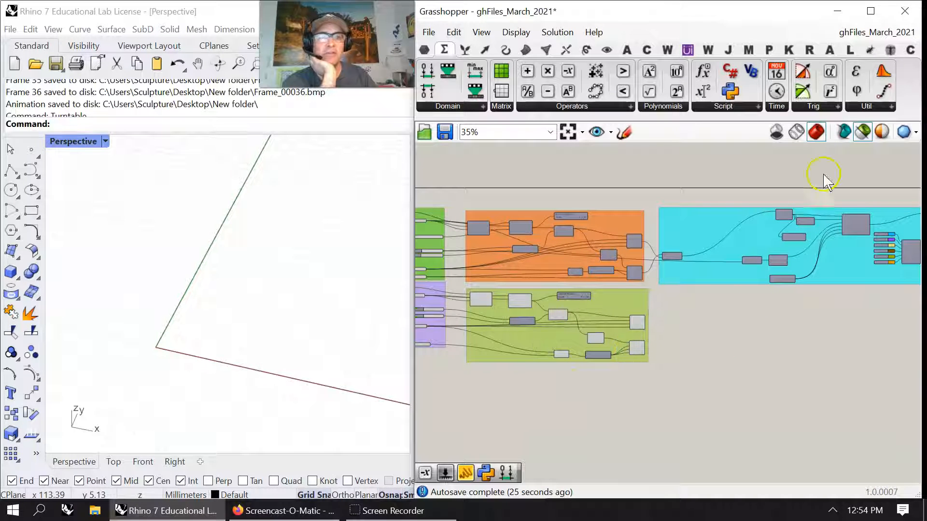
# Show the preview of all components and inspect the rebuilt Center Boxes and List Item one after another.
pyautogui.click(862, 132)
pyautogui.moveTo(303, 409)
pyautogui.mouseDown(button='right')
pyautogui.moveTo(321, 362)
pyautogui.moveTo(305, 337)
pyautogui.mouseUp(button='right')
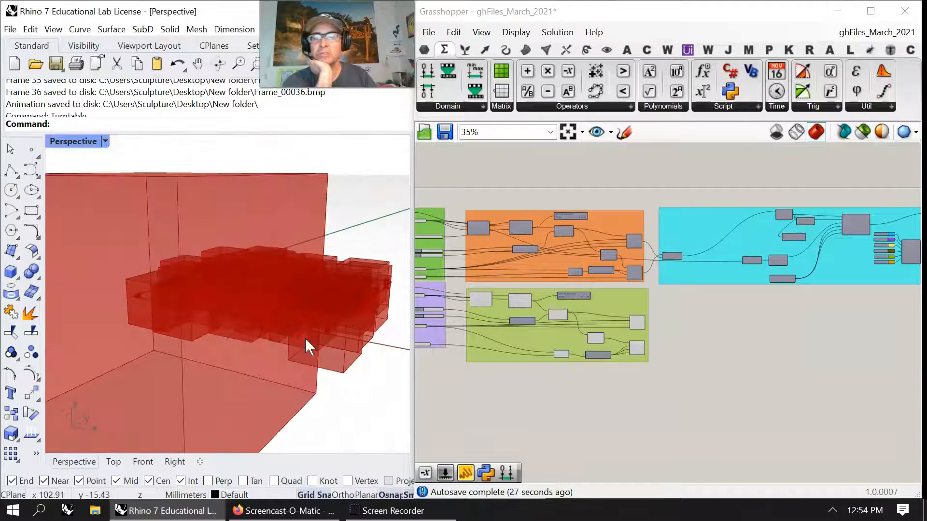
pyautogui.click(638, 349)
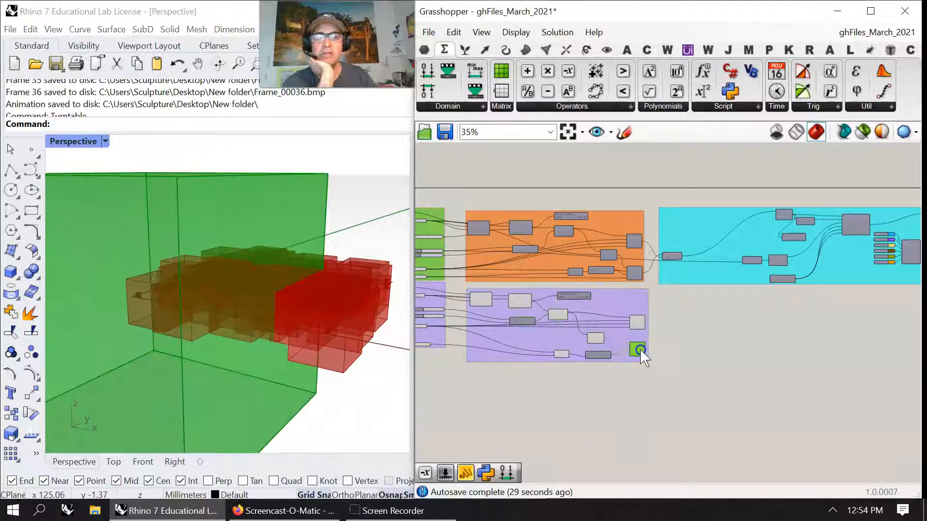
pyautogui.click(637, 328)
pyautogui.click(596, 338)
pyautogui.scroll(4, 560, 366)
pyautogui.moveTo(497, 337); pyautogui.dragTo(749, 403, button='right')
pyautogui.scroll(4, 531, 339)
pyautogui.moveTo(793, 361); pyautogui.dragTo(478, 352, button='right')
pyautogui.moveTo(795, 332); pyautogui.dragTo(568, 285, button='right')
pyautogui.click(647, 256)
pyautogui.click(652, 376)
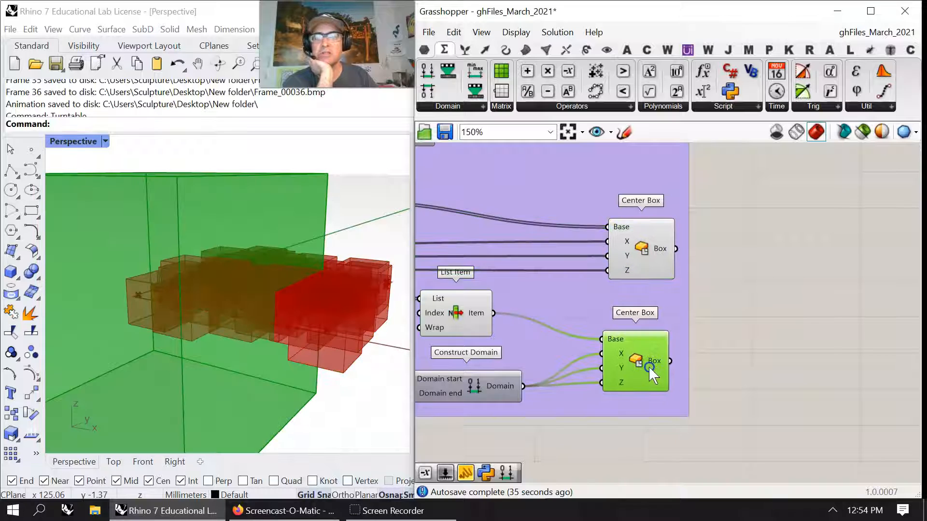
# Connect the 5.3 multiplier slider to the lower new Center Box's Z input and check the box in Perspective.
pyautogui.moveTo(745, 333); pyautogui.dragTo(780, 323, button='right')
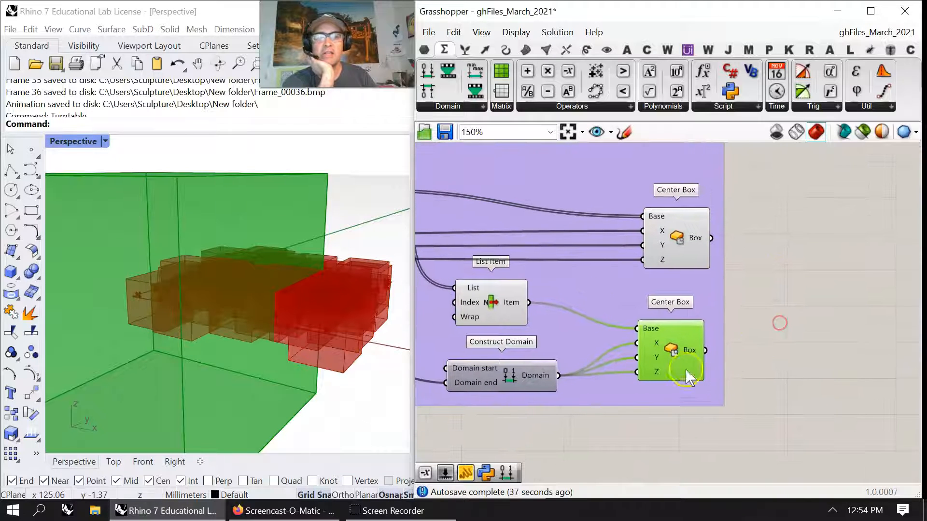
pyautogui.moveTo(580, 428); pyautogui.dragTo(635, 402, button='right')
pyautogui.scroll(-4, 633, 399)
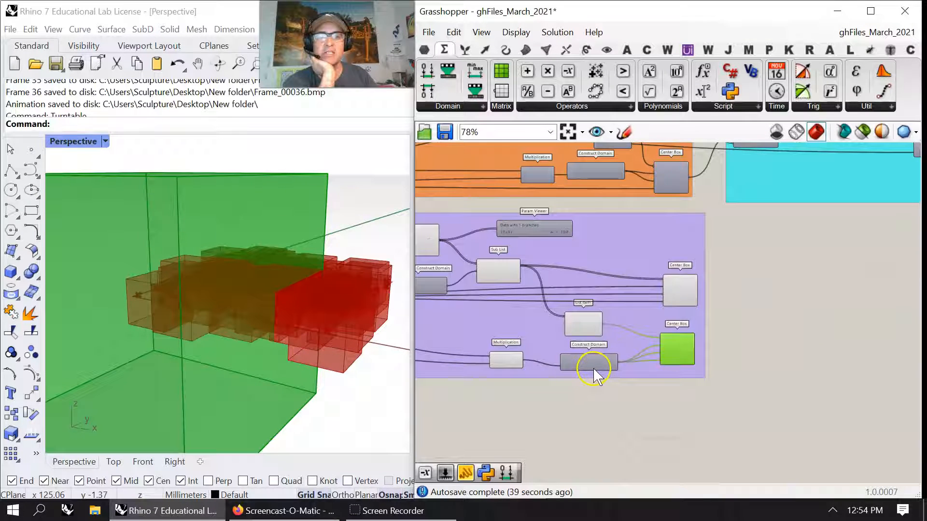
pyautogui.moveTo(607, 173); pyautogui.dragTo(736, 181, button='right')
pyautogui.scroll(4, 604, 206)
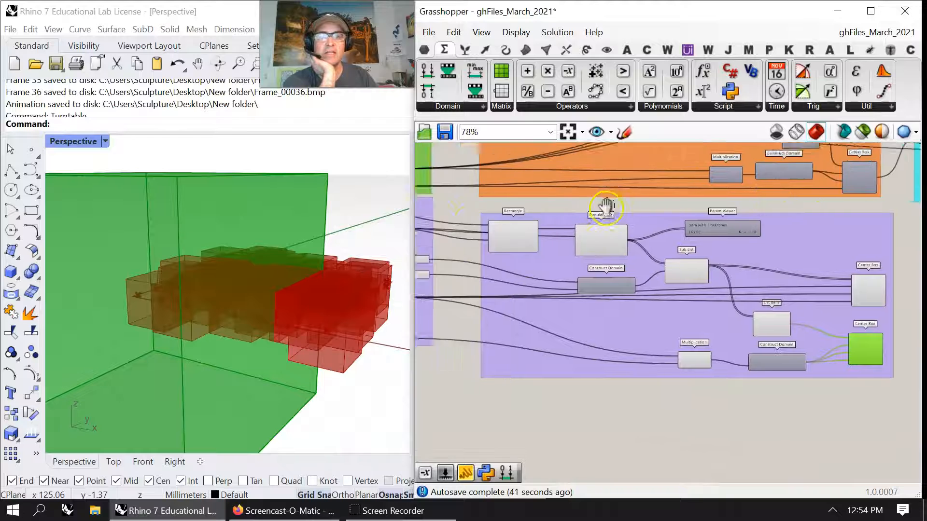
pyautogui.scroll(-2, 493, 253)
pyautogui.scroll(-2, 493, 271)
pyautogui.moveTo(632, 406); pyautogui.dragTo(542, 325, button='right')
pyautogui.scroll(4, 505, 326)
pyautogui.moveTo(419, 343); pyautogui.dragTo(612, 382, button='right')
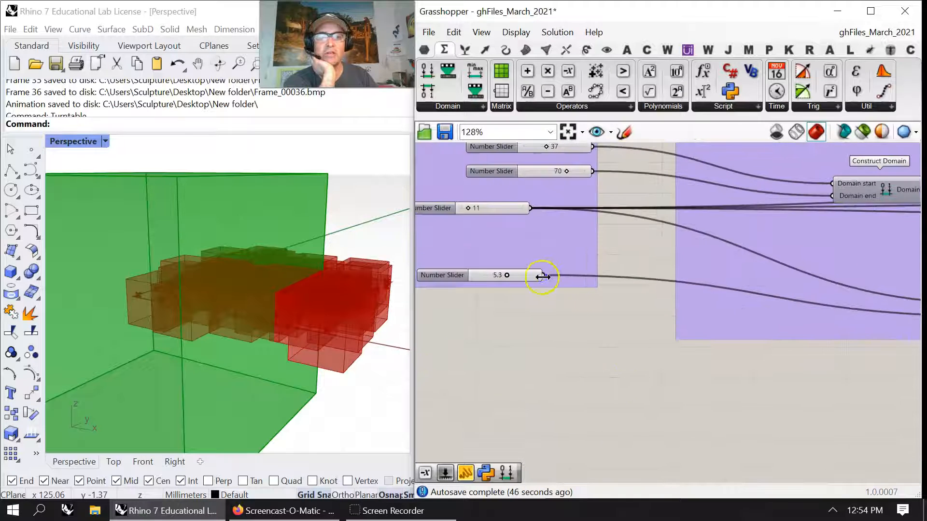
pyautogui.moveTo(545, 275); pyautogui.dragTo(814, 311)
pyautogui.moveTo(299, 347); pyautogui.dragTo(306, 441, button='right')
pyautogui.moveTo(254, 378)
pyautogui.mouseDown(button='right')
pyautogui.moveTo(198, 366)
pyautogui.moveTo(242, 379)
pyautogui.mouseUp(button='right')
# Add a Solid Difference beside the rebuilt group, with the lower Center Box in Breps A and the upper in Breps B.
pyautogui.scroll(-4, 793, 338)
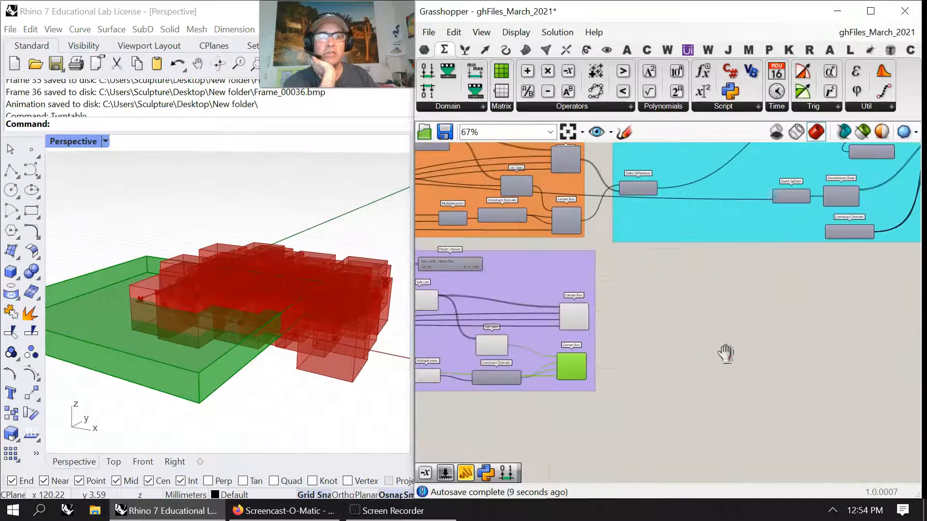
pyautogui.moveTo(724, 351); pyautogui.dragTo(693, 369, button='right')
pyautogui.click(613, 195)
pyautogui.moveTo(614, 195)
pyautogui.mouseDown()
pyautogui.moveTo(626, 198)
pyautogui.moveTo(624, 191)
pyautogui.mouseUp()
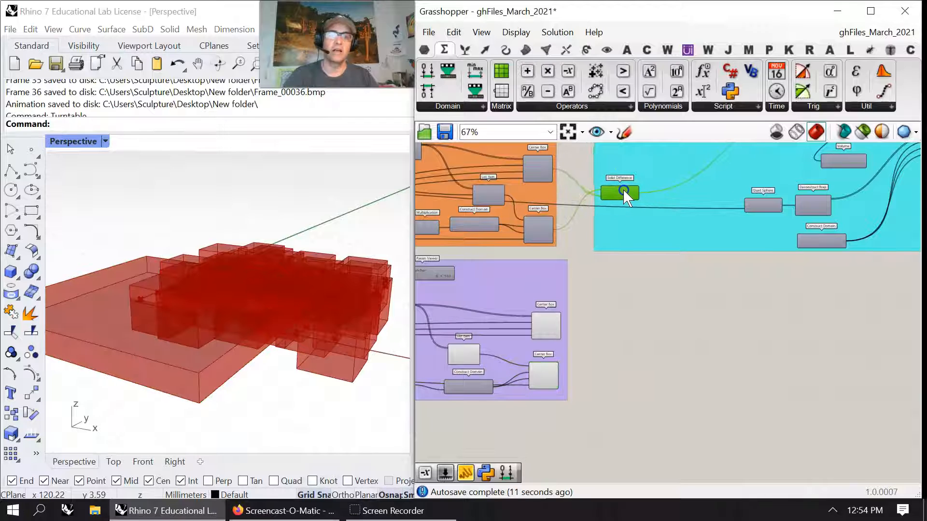
pyautogui.click(567, 49)
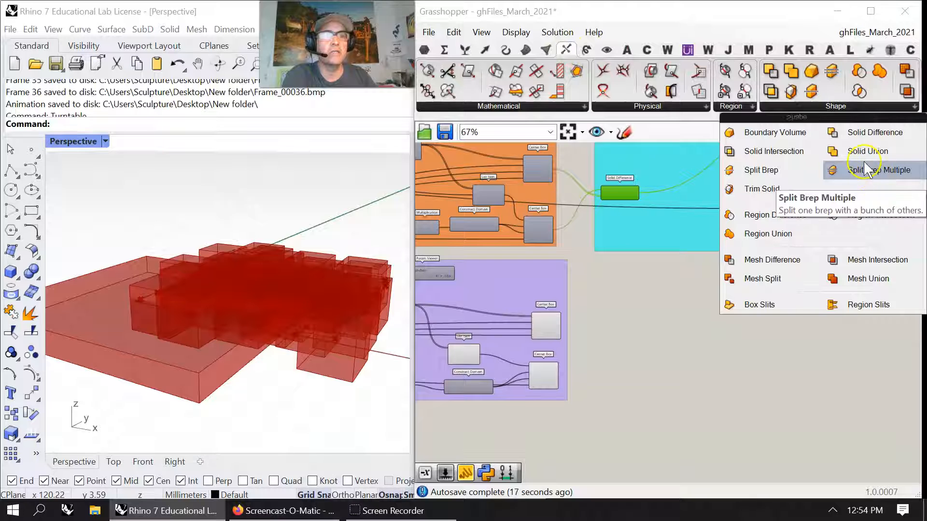
pyautogui.moveTo(859, 132); pyautogui.dragTo(624, 332)
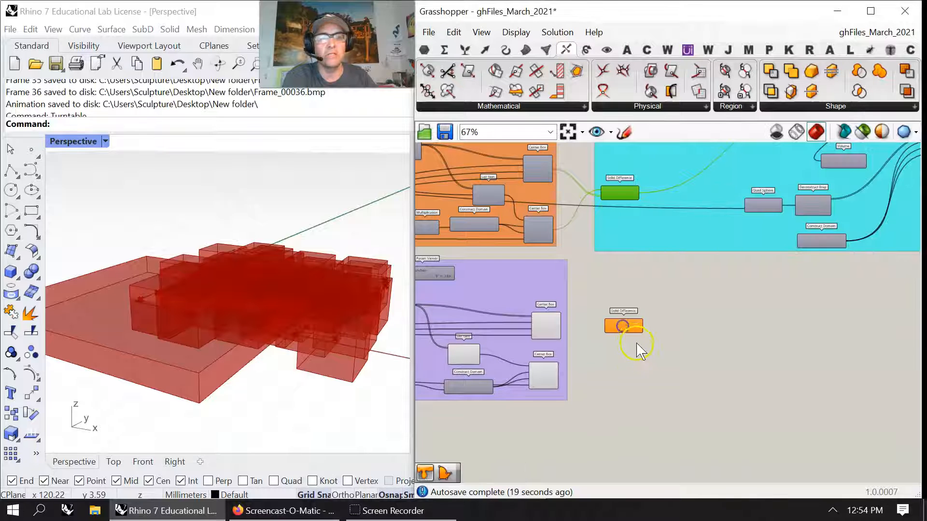
pyautogui.scroll(3, 559, 356)
pyautogui.moveTo(577, 379); pyautogui.dragTo(647, 290)
pyautogui.moveTo(582, 296); pyautogui.dragTo(694, 301)
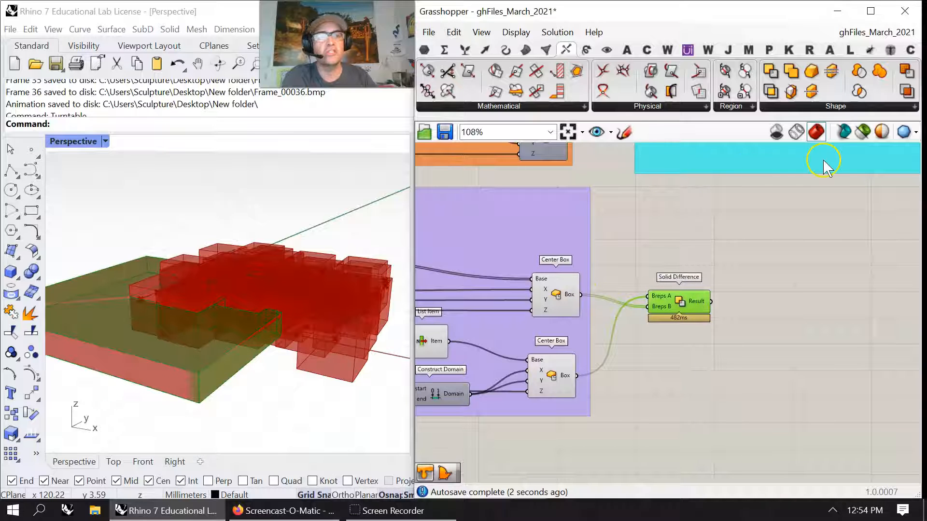
# Limit the preview to selected components and inspect the new Solid Difference result.
pyautogui.click(863, 132)
pyautogui.scroll(5, 207, 347)
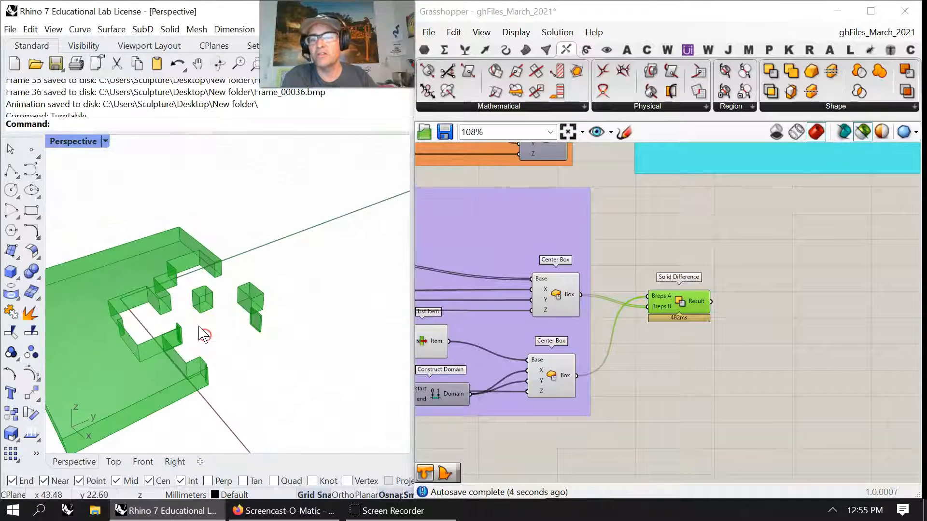
pyautogui.scroll(-5, 201, 329)
# Move the List Item in the cyan surface-morph group further left, away from the Bounding Box.
pyautogui.moveTo(492, 400); pyautogui.dragTo(599, 366, button='right')
pyautogui.moveTo(829, 260); pyautogui.dragTo(631, 331, button='right')
pyautogui.scroll(-5, 631, 334)
pyautogui.moveTo(681, 369); pyautogui.dragTo(614, 404, button='right')
pyautogui.scroll(-3, 652, 346)
pyautogui.moveTo(702, 343); pyautogui.dragTo(676, 343, button='right')
pyautogui.scroll(7, 712, 267)
pyautogui.moveTo(661, 278); pyautogui.dragTo(691, 317, button='right')
pyautogui.click(713, 391)
pyautogui.moveTo(650, 213); pyautogui.dragTo(562, 205)
pyautogui.scroll(-5, 684, 362)
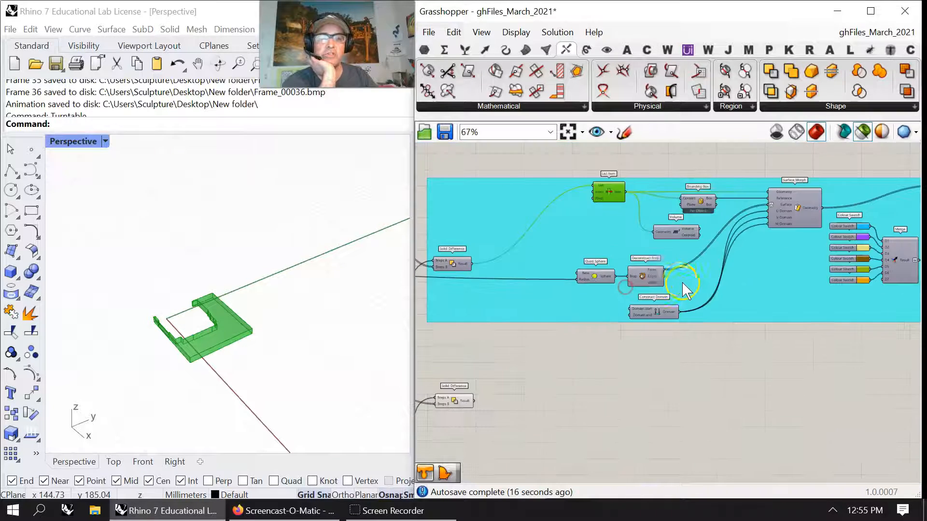
# Place a copy of the List Item, Bounding Box, Volume, sphere, Surface Morph and colour components below the cyan originals.
pyautogui.moveTo(899, 368); pyautogui.dragTo(579, 192)
pyautogui.moveTo(643, 277); pyautogui.dragTo(638, 424)
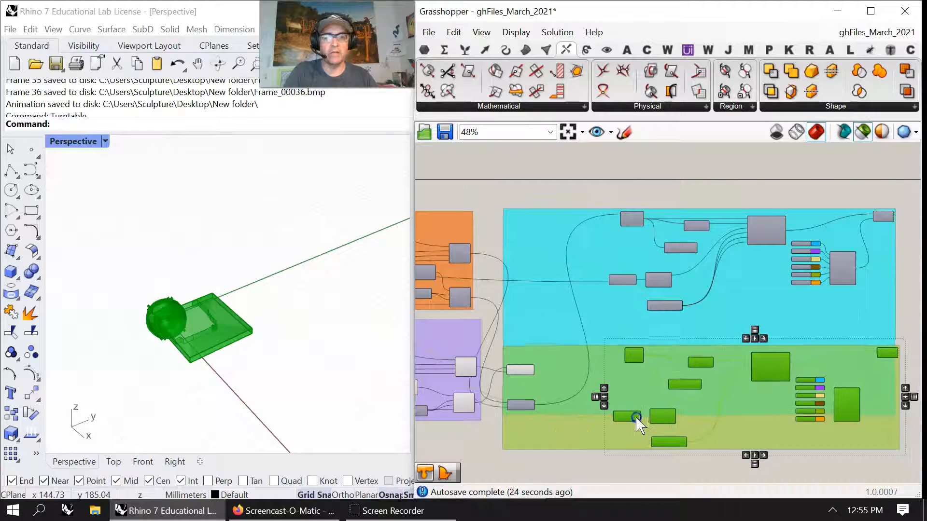
pyautogui.click(601, 458)
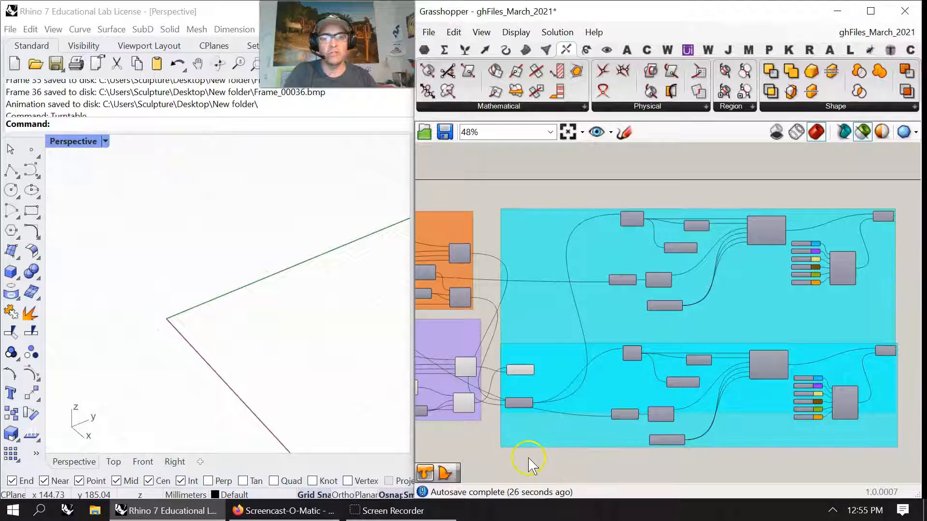
# Ungroup the copied surface-morph components and move the original Solid Difference up into the upper cyan group.
pyautogui.rightClick(550, 428)
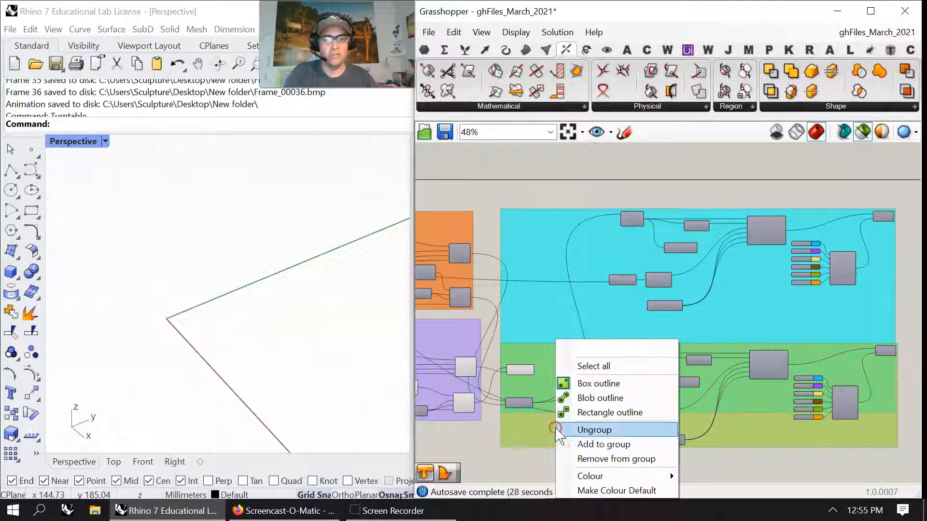
pyautogui.click(588, 429)
pyautogui.moveTo(531, 403); pyautogui.dragTo(517, 271)
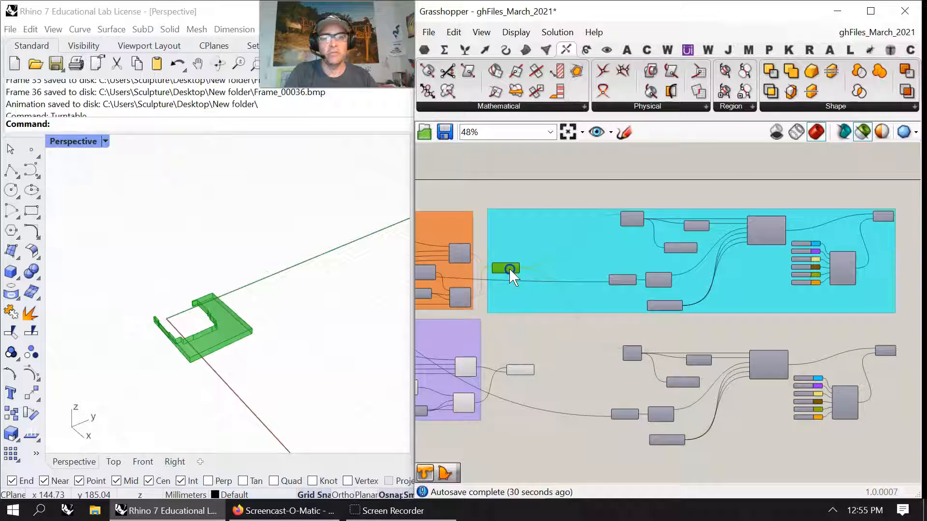
pyautogui.click(598, 370)
# Disconnect the original Solid Difference result from the List input of the copied List Item.
pyautogui.scroll(4, 593, 331)
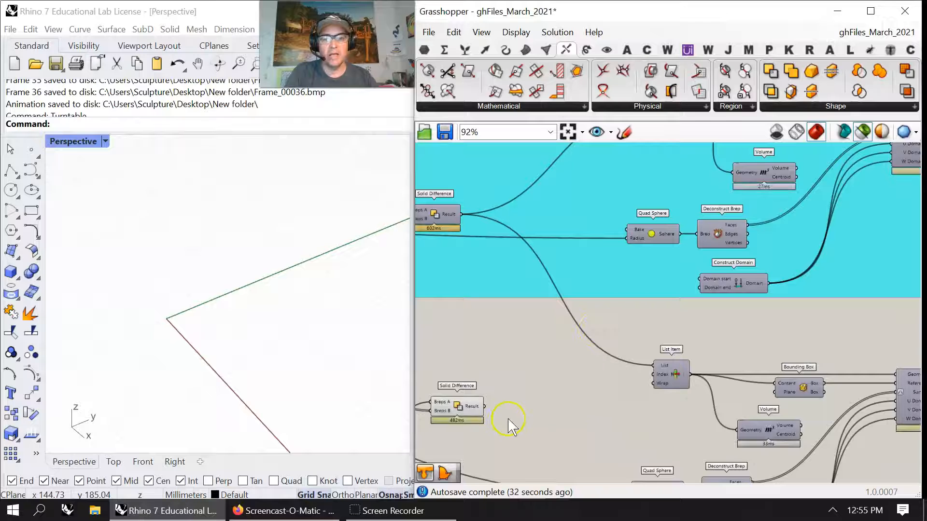
pyautogui.click(671, 392)
pyautogui.moveTo(616, 425); pyautogui.dragTo(606, 383, button='right')
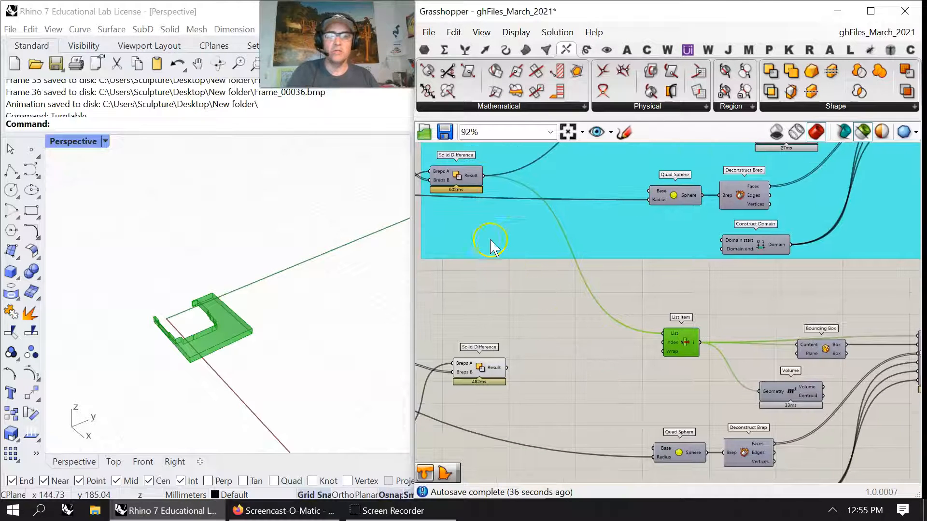
pyautogui.keyDown('ctrl'); pyautogui.moveTo(482, 176); pyautogui.dragTo(663, 333); pyautogui.keyUp('ctrl')
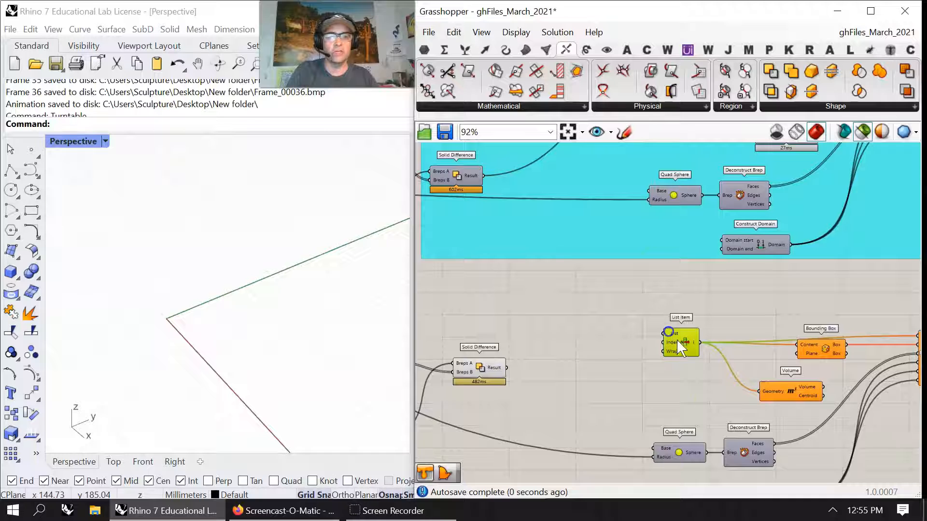
pyautogui.moveTo(711, 413); pyautogui.dragTo(602, 362, button='right')
pyautogui.scroll(3, 604, 358)
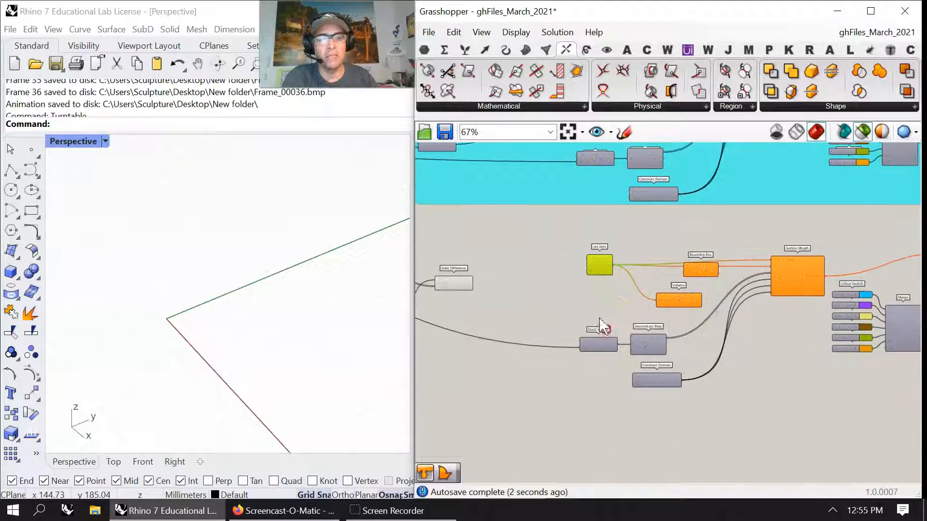
# Disconnect the source wire from the Radius input of the copied Quad Sphere.
pyautogui.moveTo(535, 351); pyautogui.dragTo(704, 289, button='right')
pyautogui.scroll(-6, 703, 288)
pyautogui.moveTo(573, 269); pyautogui.dragTo(647, 252, button='right')
pyautogui.scroll(10, 787, 331)
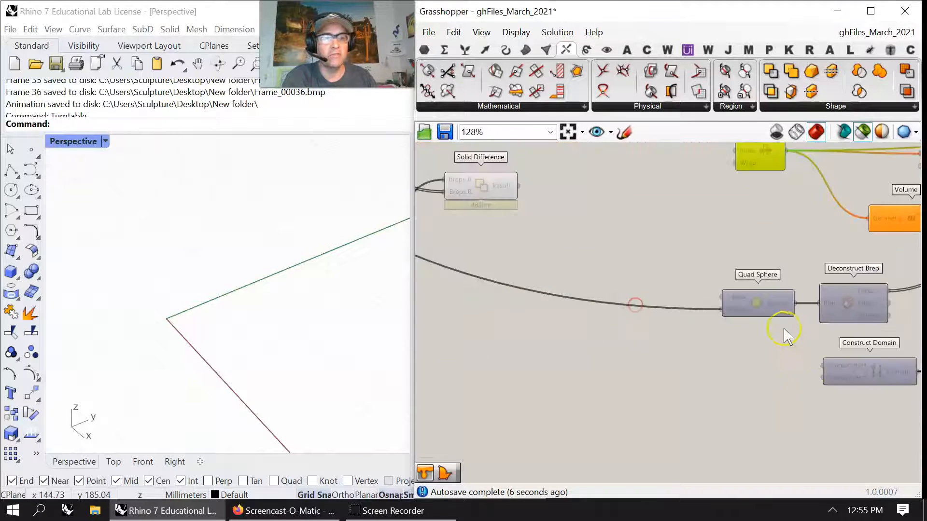
pyautogui.rightClick(697, 346)
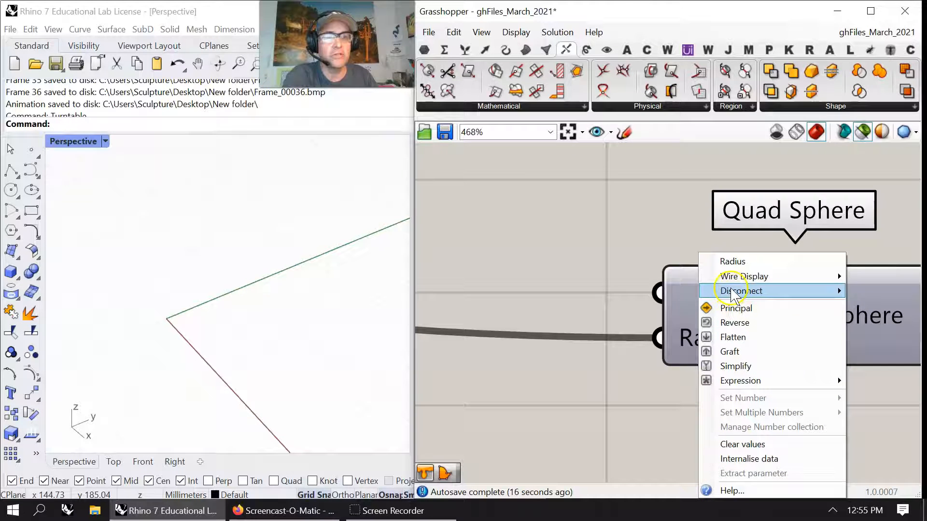
pyautogui.moveTo(733, 291)
pyautogui.click(671, 295)
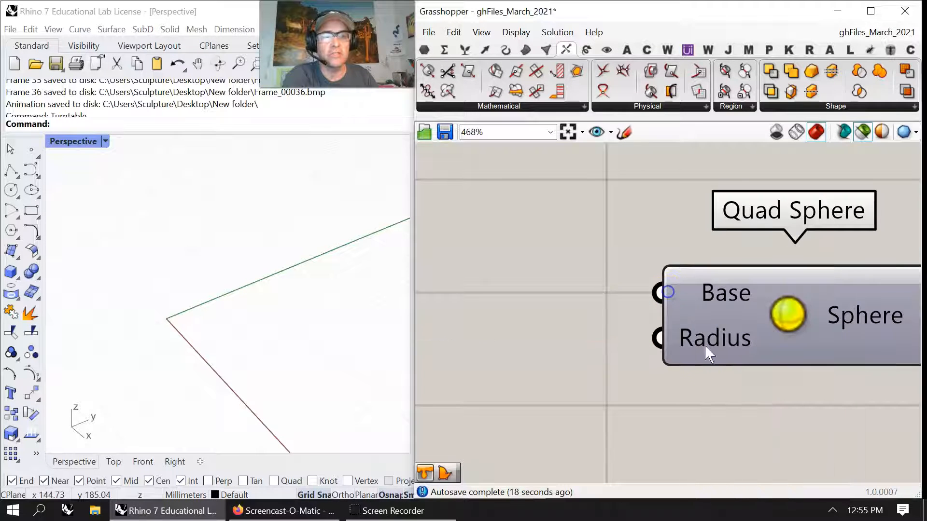
pyautogui.scroll(-6, 706, 347)
pyautogui.scroll(-5, 745, 344)
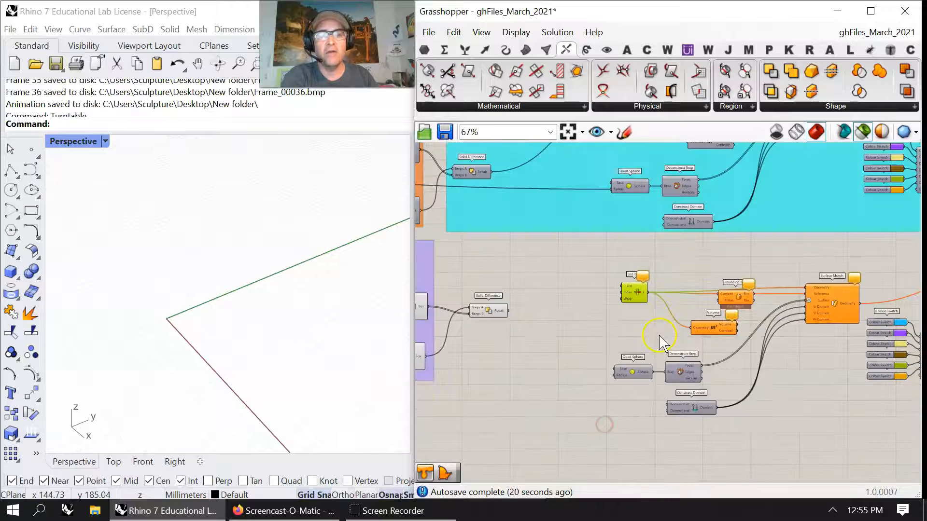
# Examine the copied Quad Sphere's preview, the Deconstruct Brep's Faces output and the available surface primitives.
pyautogui.moveTo(764, 327); pyautogui.dragTo(911, 341, button='right')
pyautogui.scroll(5, 773, 304)
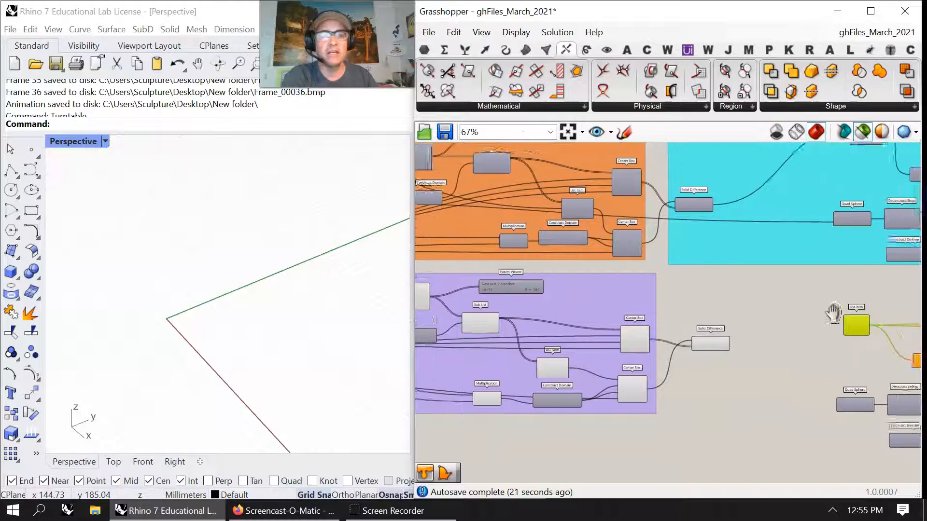
pyautogui.moveTo(801, 377); pyautogui.dragTo(574, 269, button='right')
pyautogui.click(623, 350)
pyautogui.scroll(10, 169, 327)
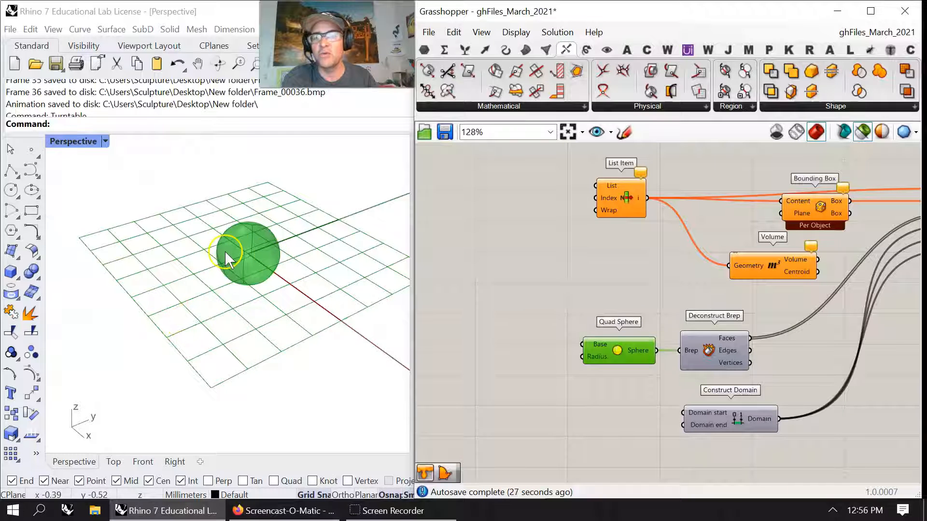
pyautogui.moveTo(736, 337)
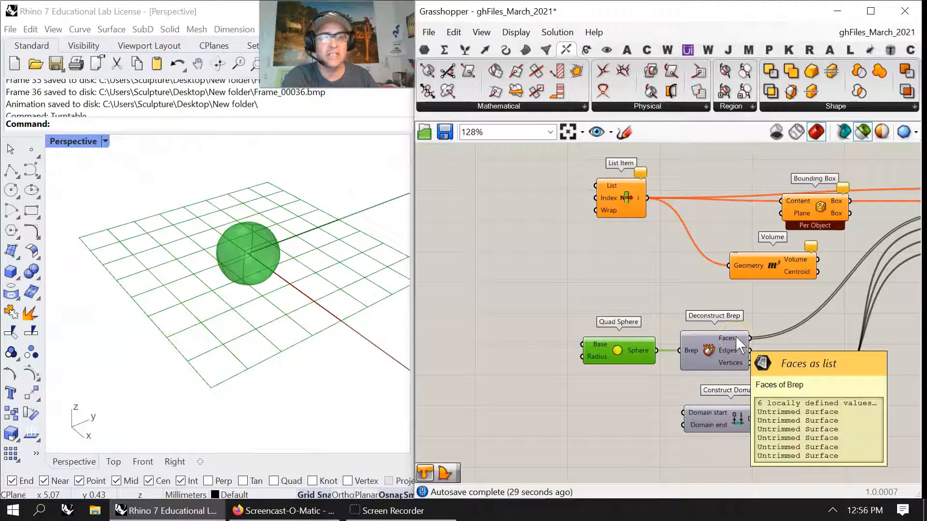
pyautogui.moveTo(335, 317); pyautogui.dragTo(291, 299, button='right')
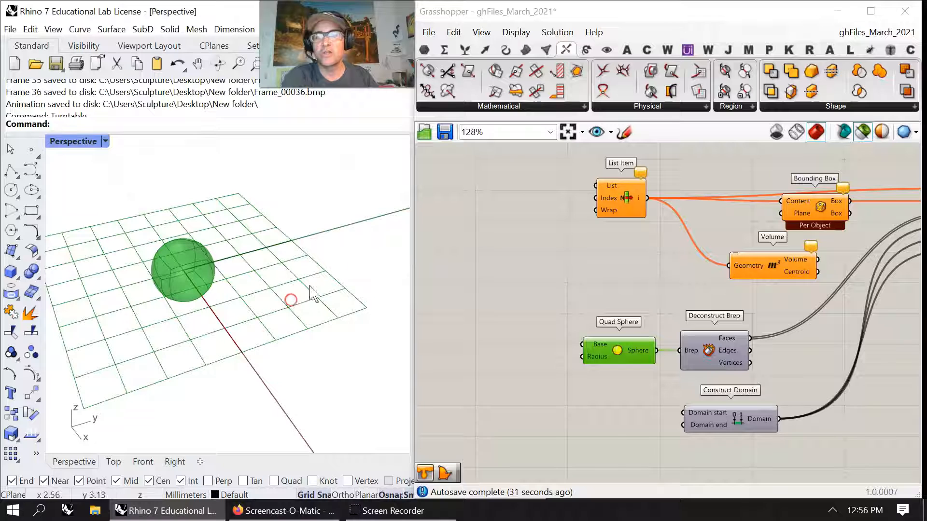
pyautogui.click(526, 50)
pyautogui.click(733, 106)
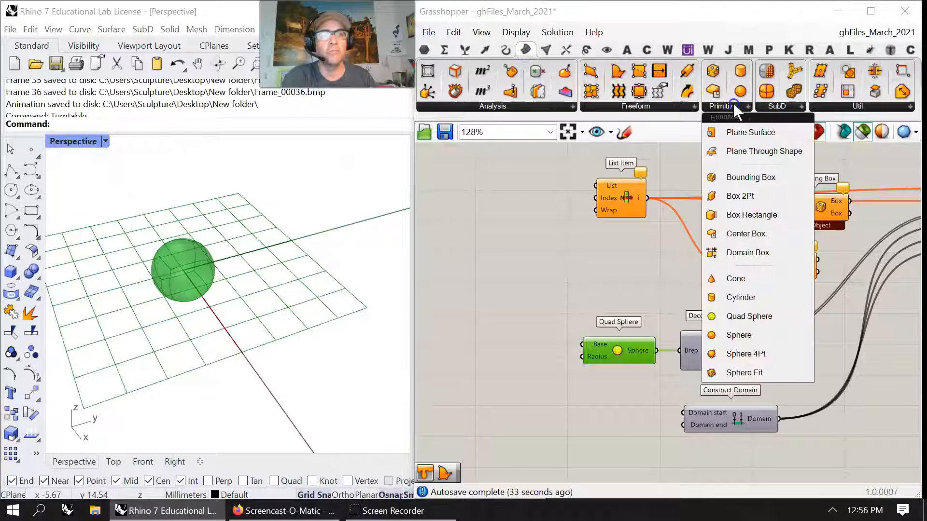
pyautogui.click(503, 296)
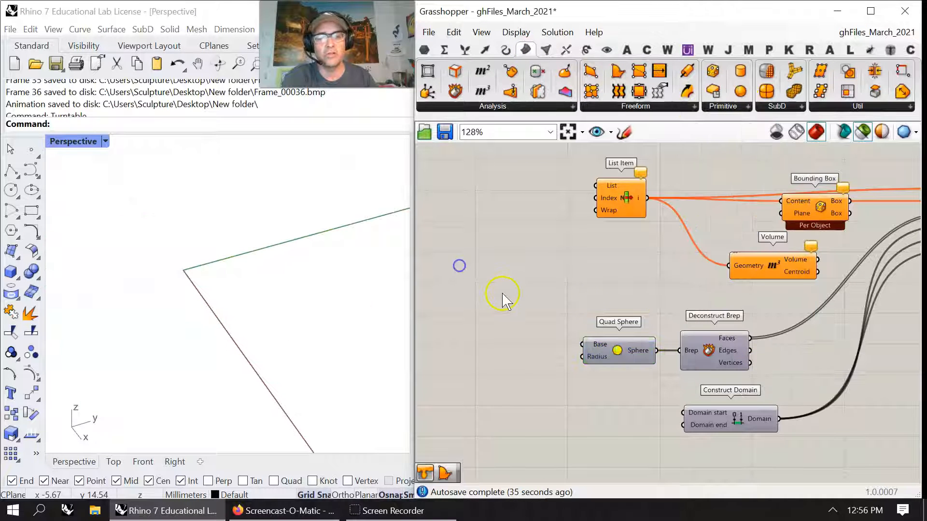
pyautogui.click(616, 359)
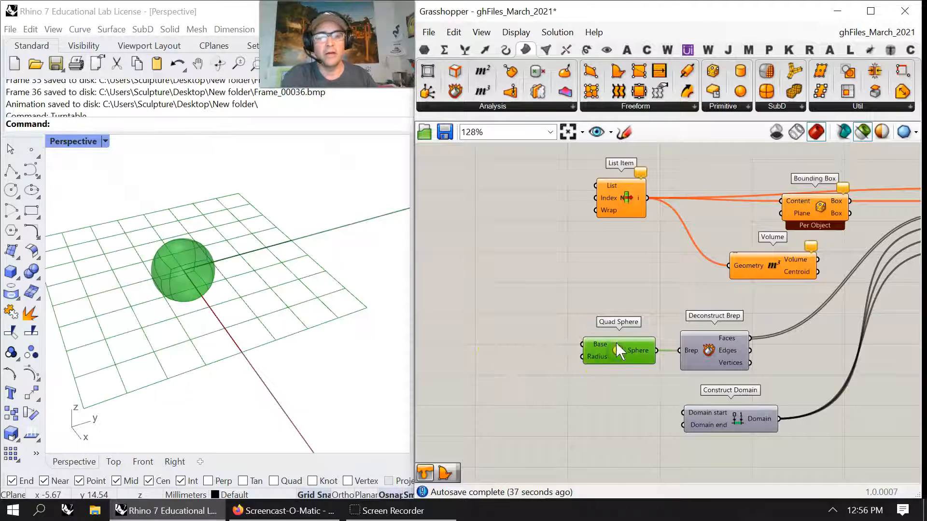
# Turn off the preview of all the copied surface-morph components.
pyautogui.scroll(-5, 616, 343)
pyautogui.moveTo(780, 420); pyautogui.dragTo(718, 400, button='right')
pyautogui.moveTo(791, 399); pyautogui.dragTo(509, 271)
pyautogui.rightClick(478, 372)
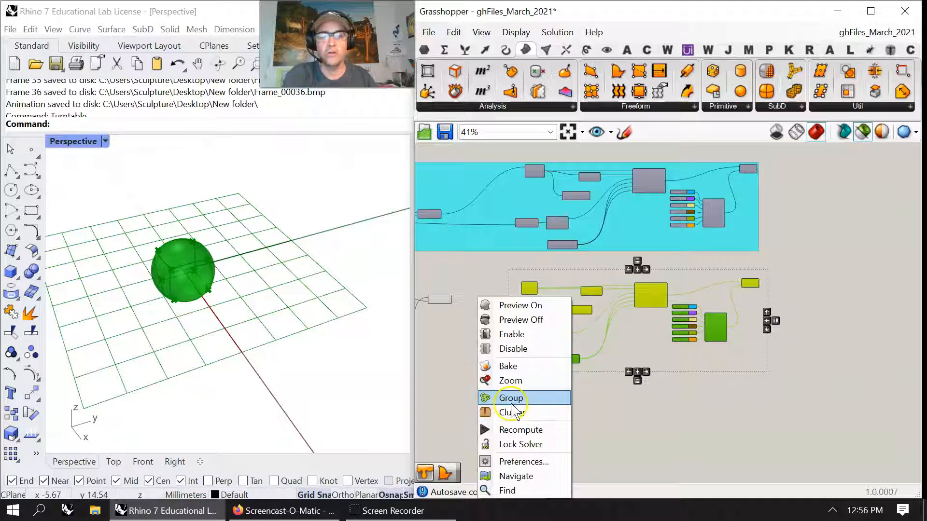
pyautogui.click(514, 321)
pyautogui.click(511, 382)
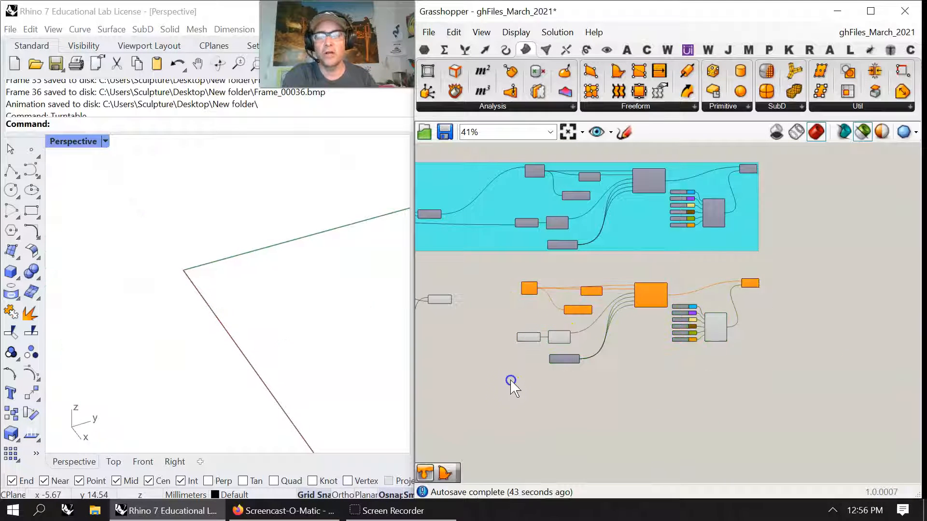
# Trace the original Quad Sphere's radius wire from the cyan group back to the sliders in the green group.
pyautogui.click(528, 338)
pyautogui.moveTo(471, 379); pyautogui.dragTo(625, 389, button='right')
pyautogui.scroll(4, 668, 367)
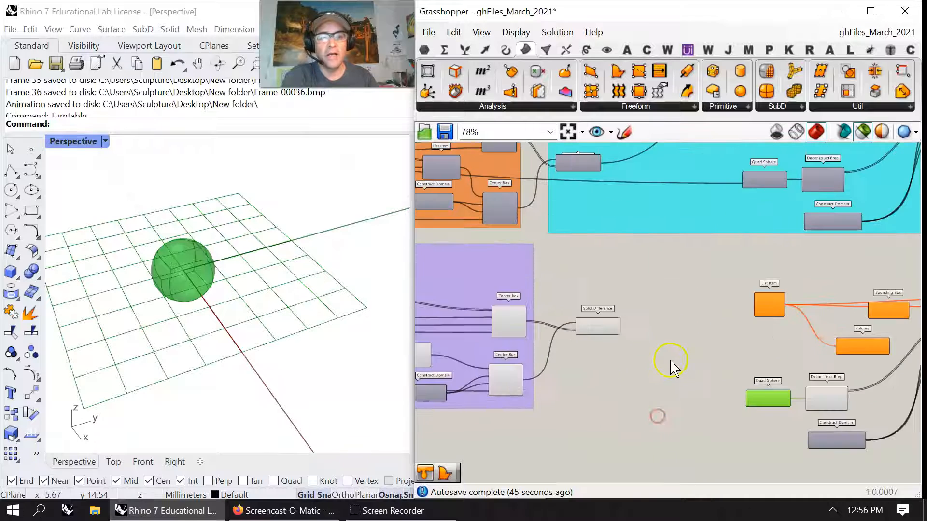
pyautogui.scroll(-2, 743, 424)
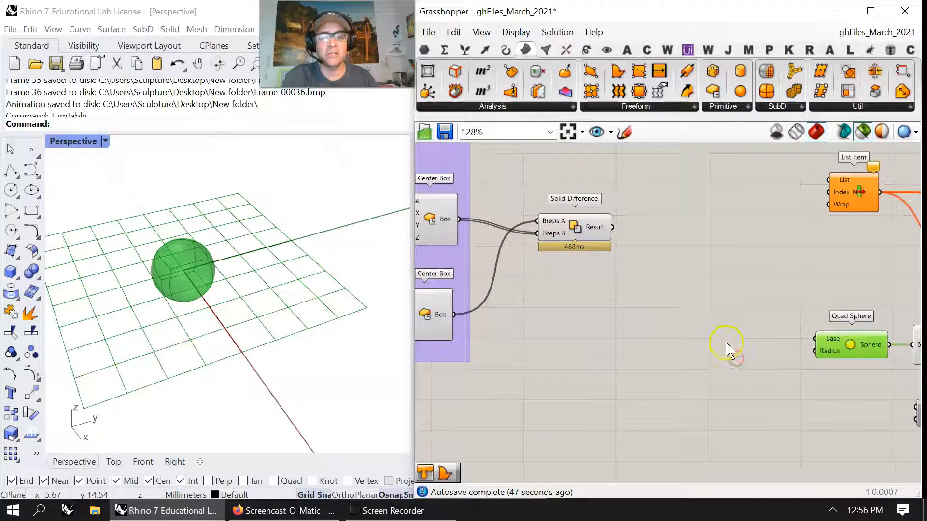
pyautogui.scroll(-2, 728, 350)
pyautogui.moveTo(594, 380); pyautogui.dragTo(678, 354, button='right')
pyautogui.scroll(3, 577, 342)
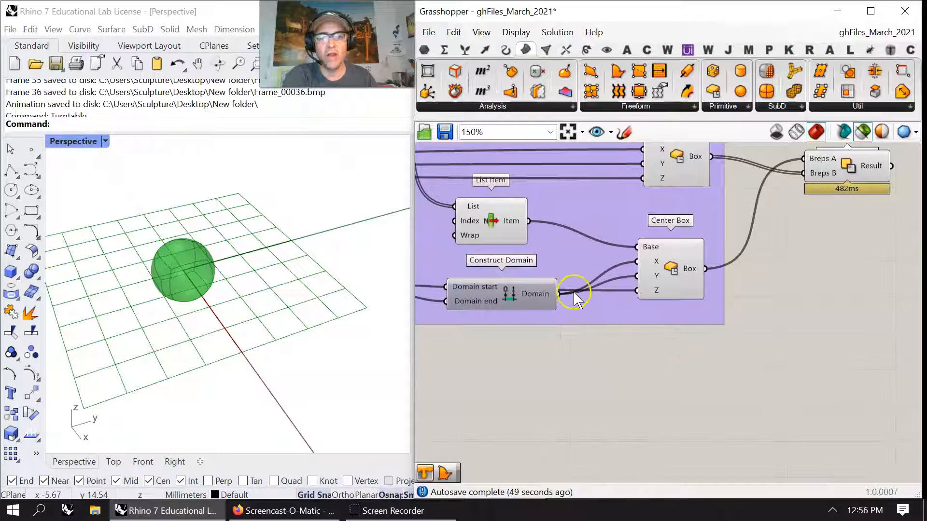
pyautogui.scroll(-4, 666, 428)
pyautogui.moveTo(703, 275); pyautogui.dragTo(641, 306, button='right')
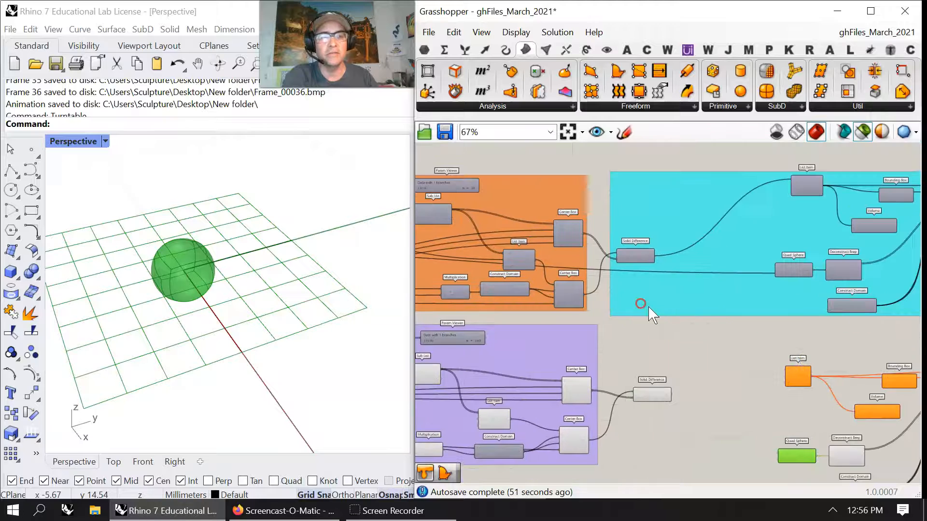
pyautogui.click(519, 257)
pyautogui.moveTo(497, 288); pyautogui.dragTo(720, 340, button='right')
pyautogui.moveTo(596, 313); pyautogui.dragTo(637, 322, button='right')
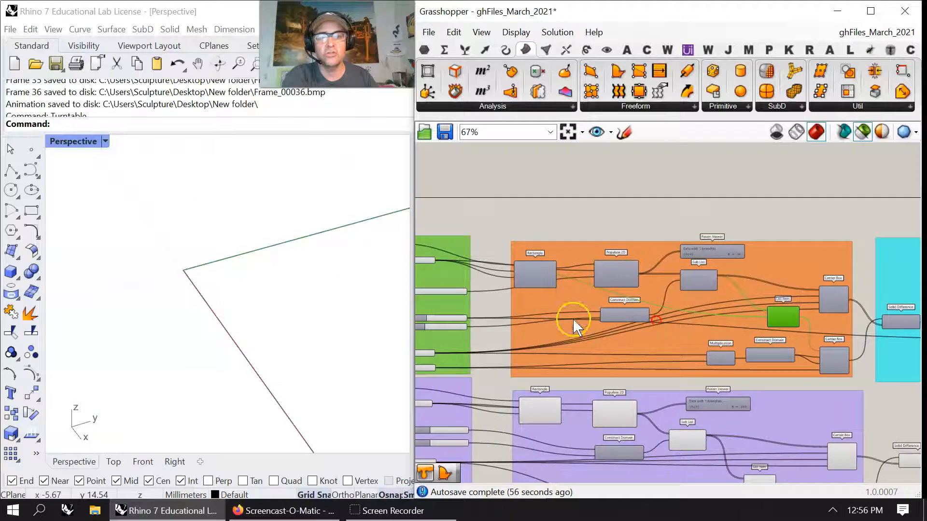
pyautogui.scroll(3, 456, 319)
pyautogui.moveTo(445, 320); pyautogui.dragTo(621, 335, button='right')
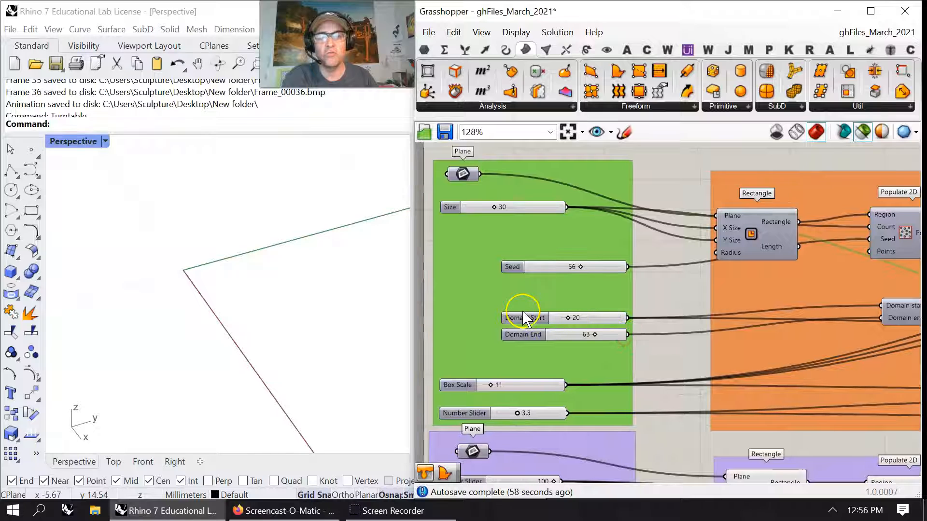
# Connect the upper domain slider in the purple input group to the copied Quad Sphere's Radius input.
pyautogui.scroll(-7, 659, 338)
pyautogui.moveTo(720, 397); pyautogui.dragTo(592, 297, button='right')
pyautogui.scroll(3, 535, 316)
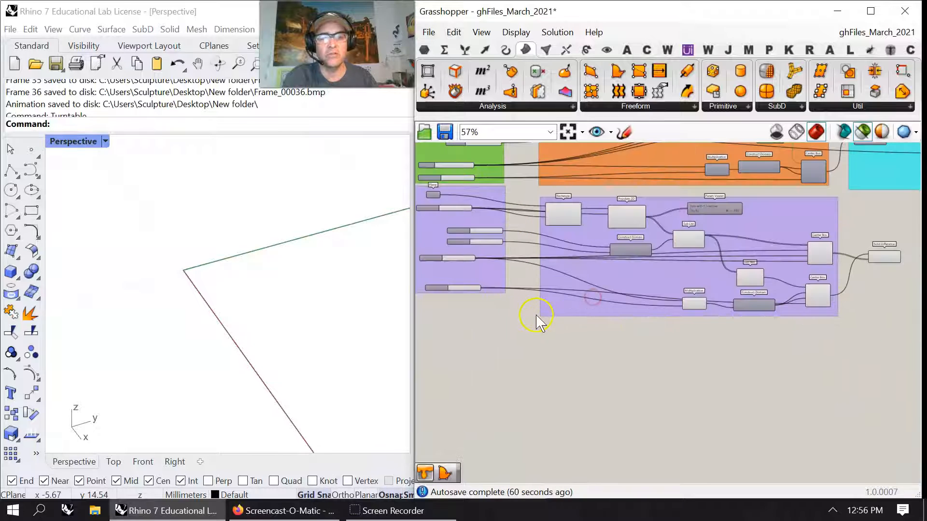
pyautogui.moveTo(502, 233); pyautogui.dragTo(807, 314)
pyautogui.scroll(1, 820, 319)
pyautogui.scroll(3, 827, 314)
pyautogui.moveTo(827, 314); pyautogui.dragTo(678, 358, button='right')
pyautogui.scroll(-3, 668, 389)
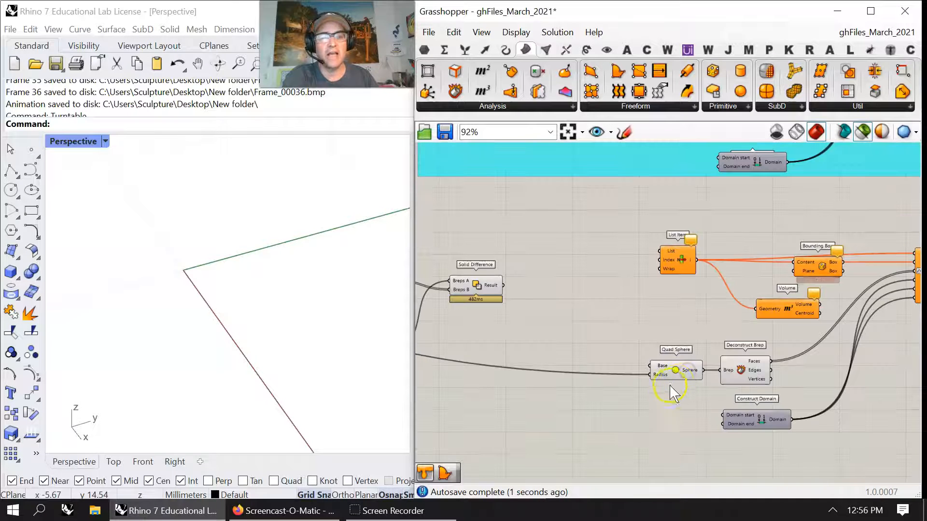
# Inspect the copied Quad Sphere and its Deconstruct Brep geometry in the Perspective viewport.
pyautogui.click(675, 374)
pyautogui.scroll(-10, 347, 327)
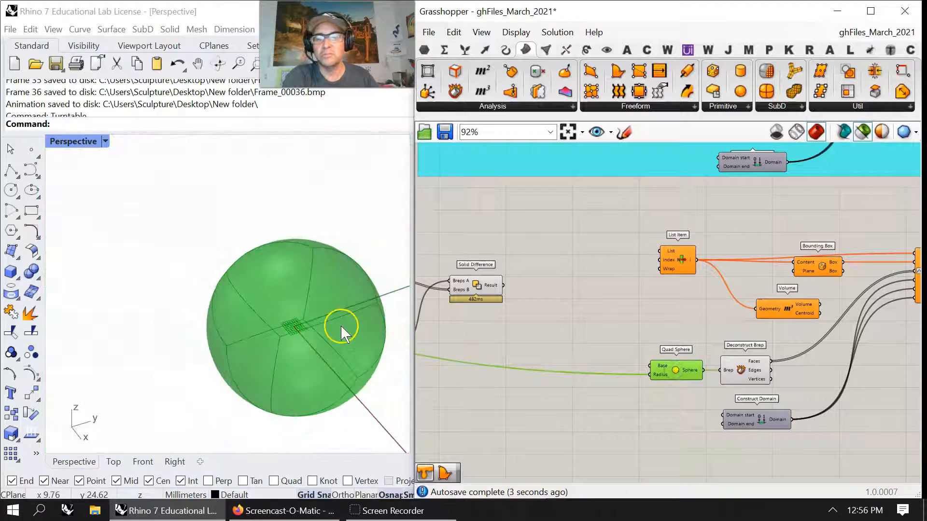
pyautogui.click(772, 373)
pyautogui.moveTo(771, 466); pyautogui.dragTo(630, 427, button='right')
# Move the copied Construct Domain slightly lower and select the Surface Morph to trace its surface and domain inputs.
pyautogui.moveTo(730, 254); pyautogui.dragTo(756, 249)
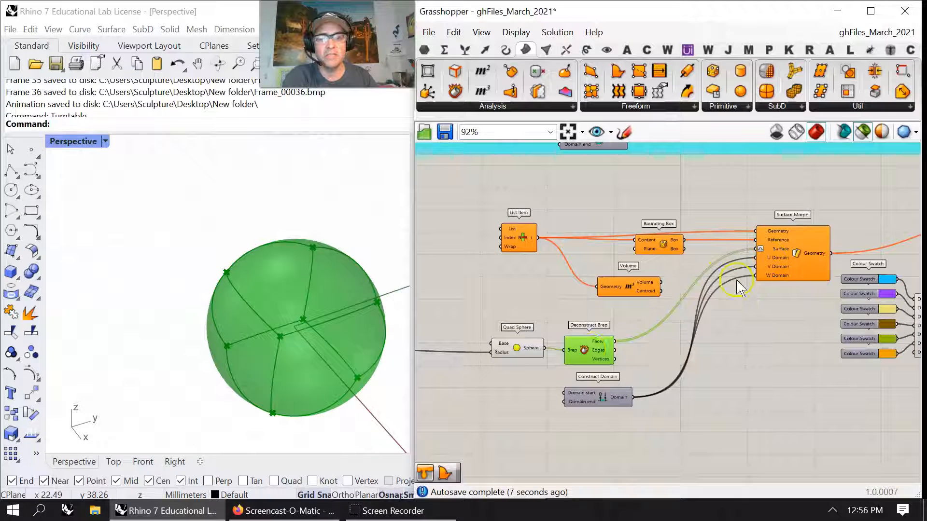
pyautogui.moveTo(599, 346)
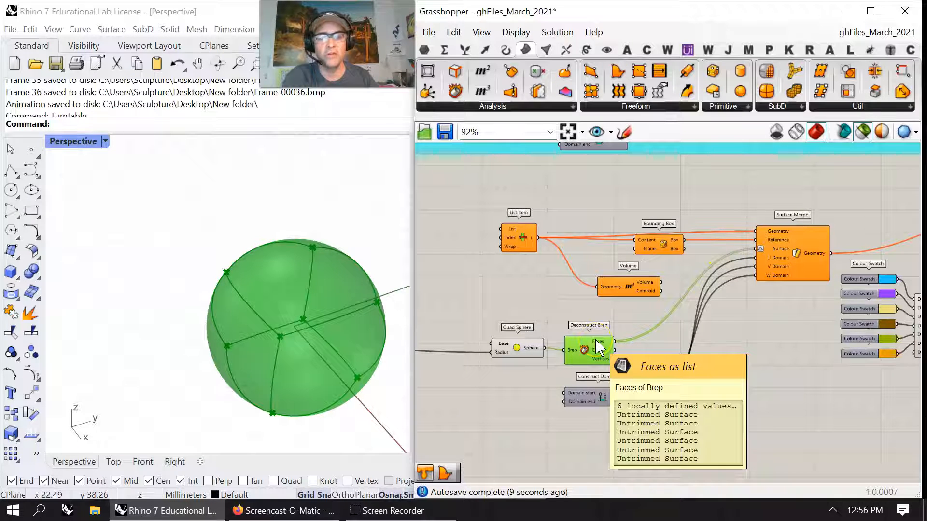
pyautogui.moveTo(604, 397); pyautogui.dragTo(607, 403)
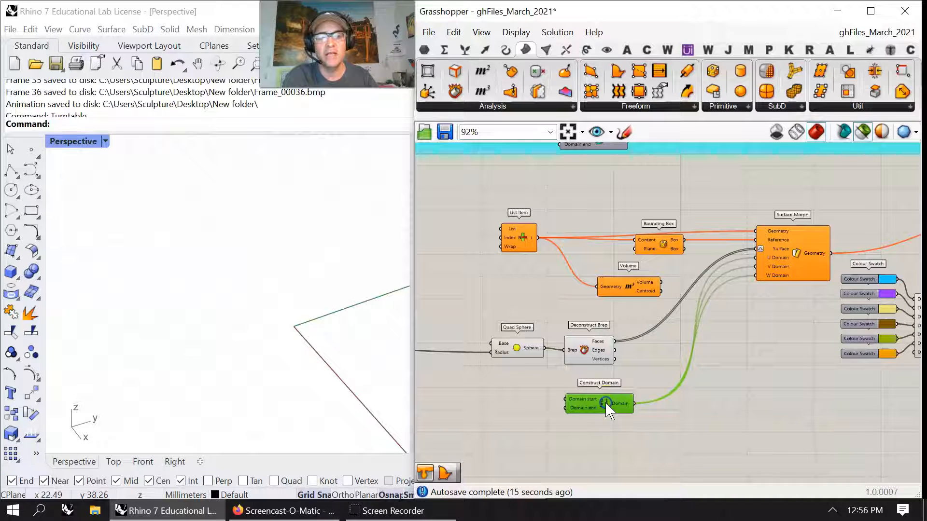
pyautogui.click(797, 266)
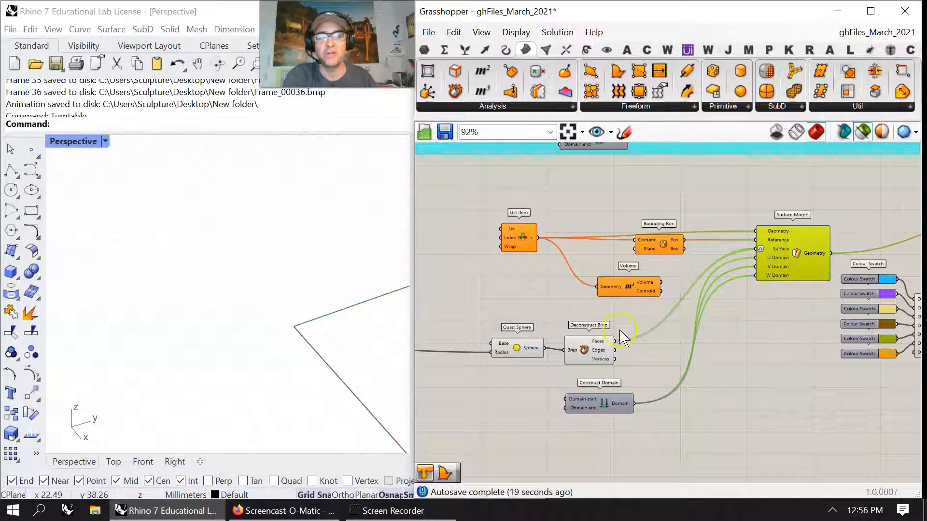
pyautogui.click(492, 402)
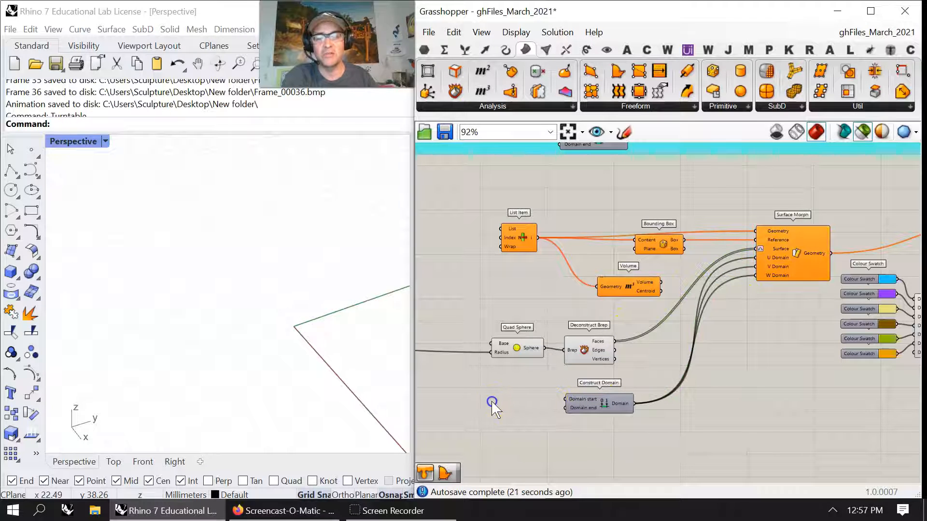
pyautogui.doubleClick(492, 401)
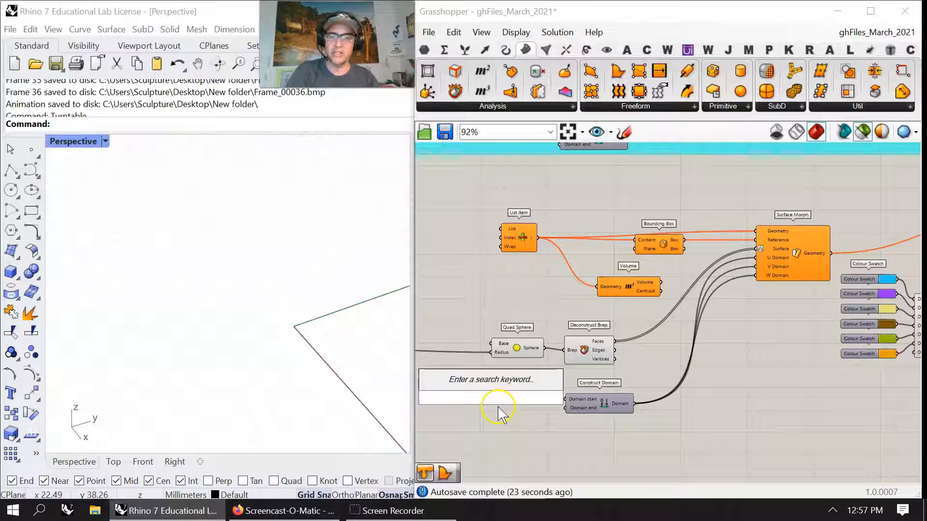
pyautogui.click(755, 342)
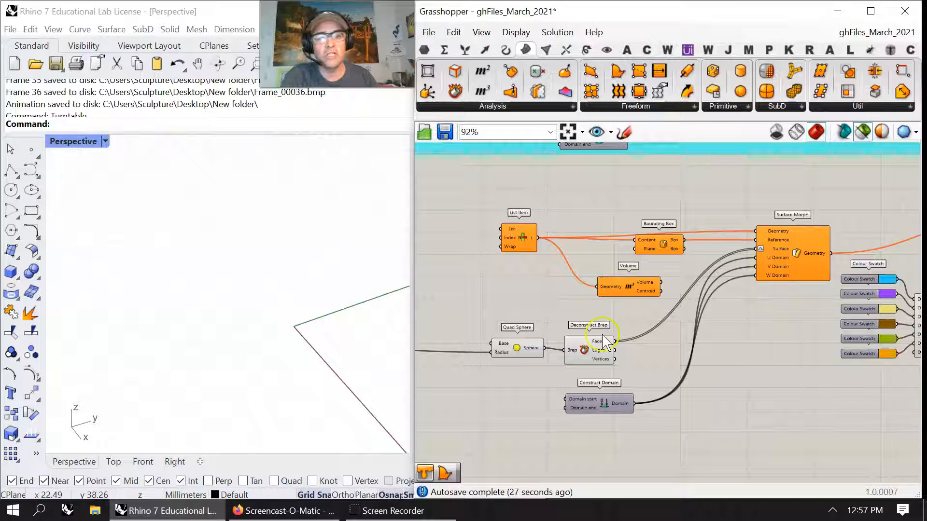
# Connect the Solid Difference Result to the List Item's List input.
pyautogui.scroll(4, 757, 266)
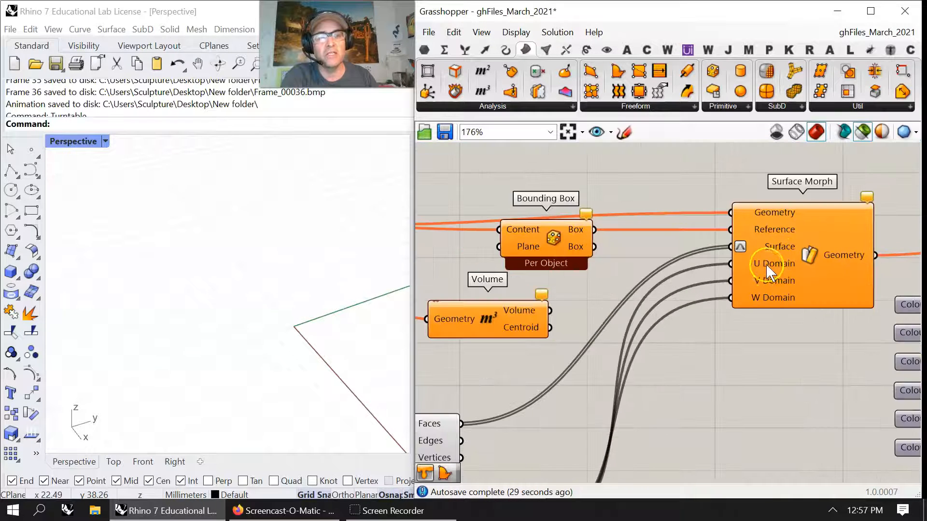
pyautogui.moveTo(723, 390); pyautogui.dragTo(776, 387, button='right')
pyautogui.scroll(-2, 784, 346)
pyautogui.moveTo(649, 405); pyautogui.dragTo(674, 360, button='right')
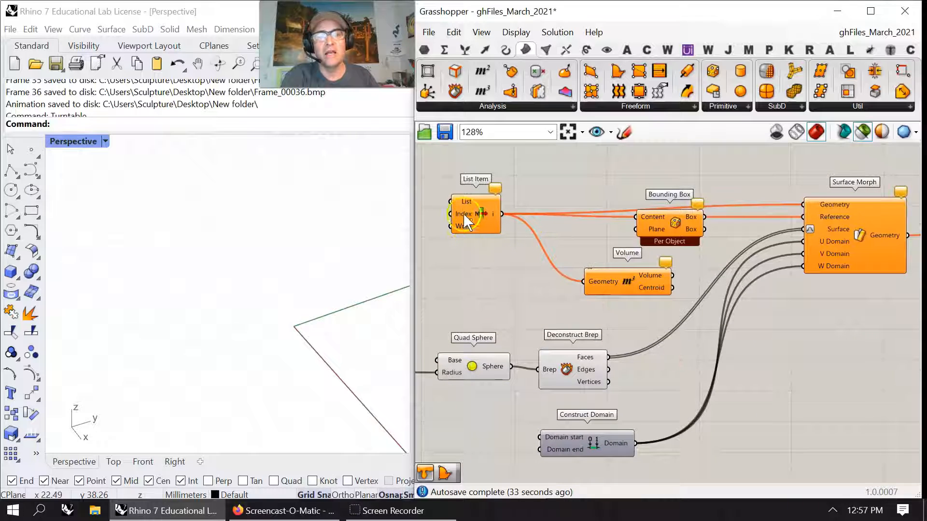
pyautogui.moveTo(517, 274); pyautogui.dragTo(778, 306, button='right')
pyautogui.scroll(-2, 777, 309)
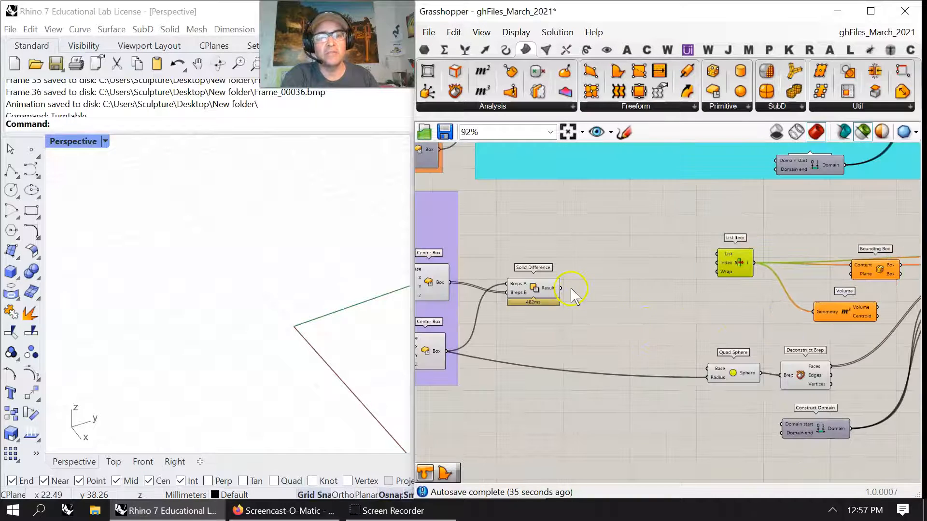
pyautogui.click(545, 288)
pyautogui.scroll(-4, 371, 341)
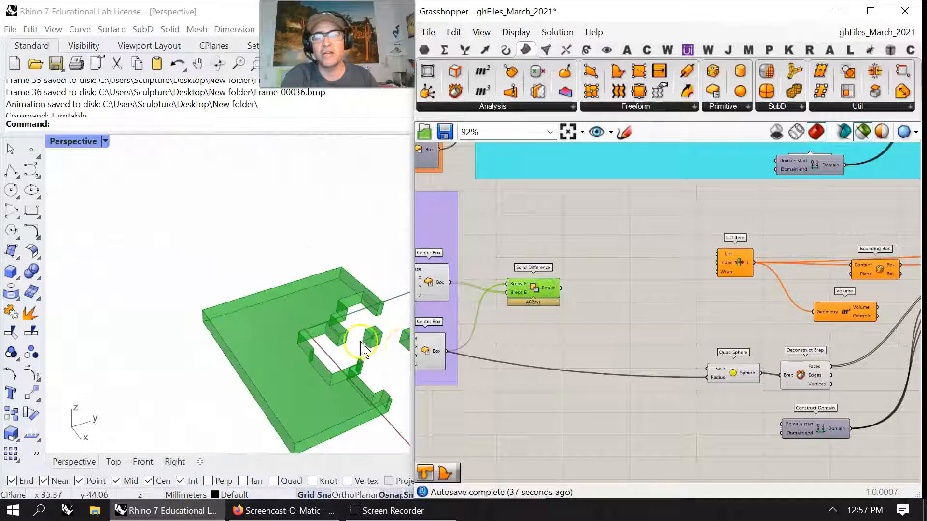
pyautogui.moveTo(562, 289); pyautogui.dragTo(724, 254)
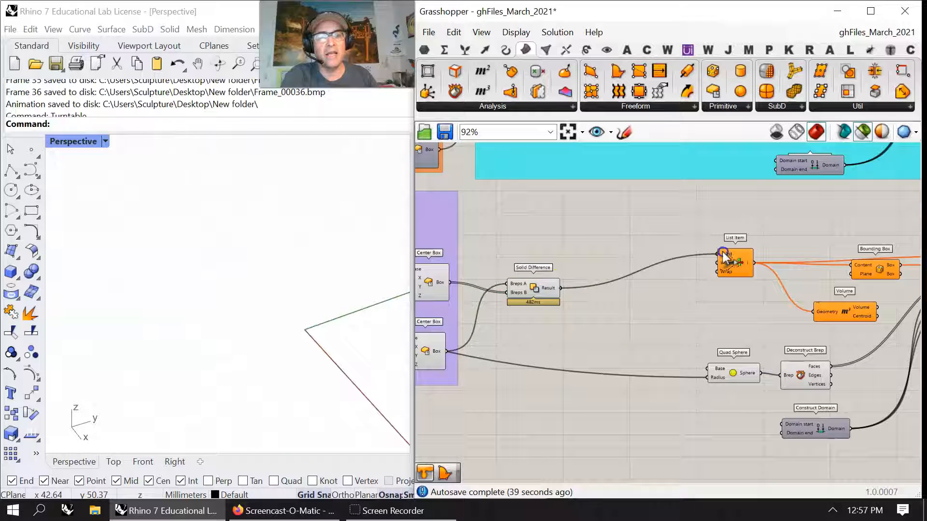
# Compare the List Item geometry with the full Result list of the Solid Difference.
pyautogui.click(746, 266)
pyautogui.click(363, 346)
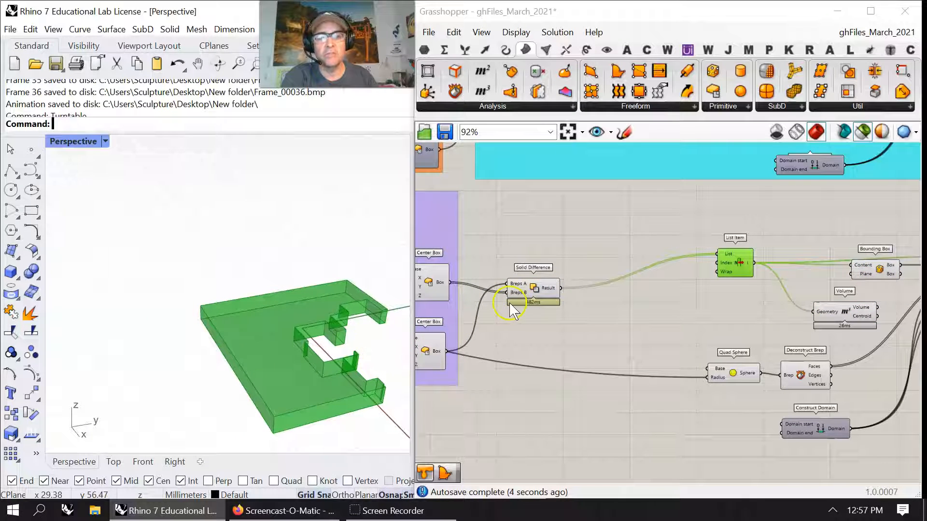
pyautogui.click(549, 292)
pyautogui.moveTo(550, 294)
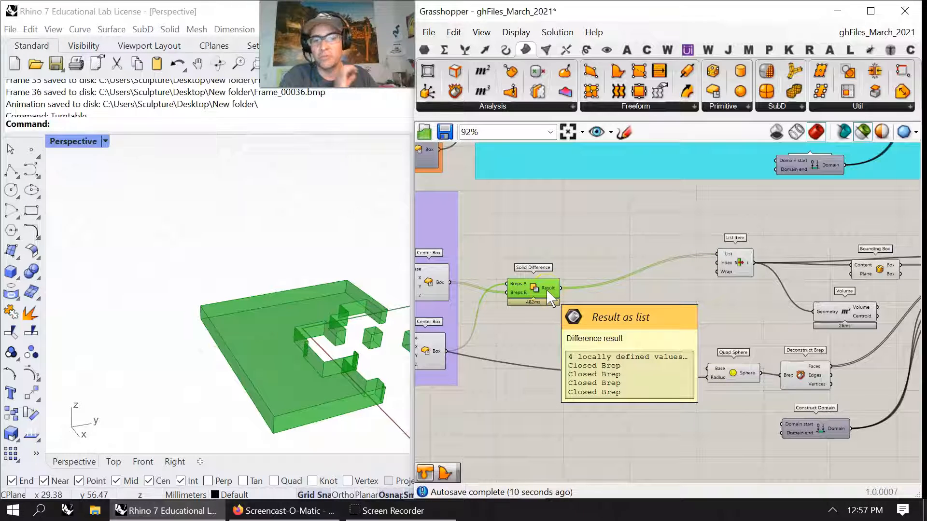
# Add a panel containing 0 and connect it to the List Item's Index input.
pyautogui.doubleClick(674, 284)
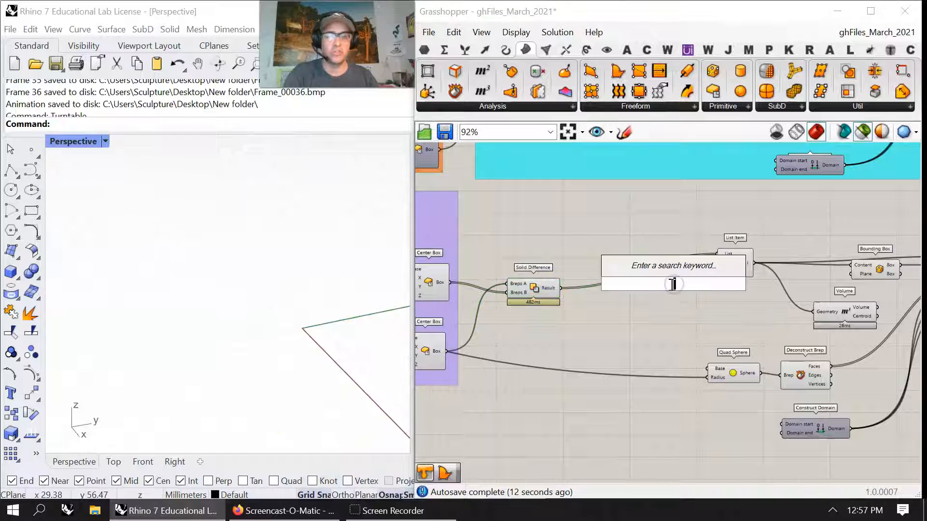
pyautogui.write('"0')
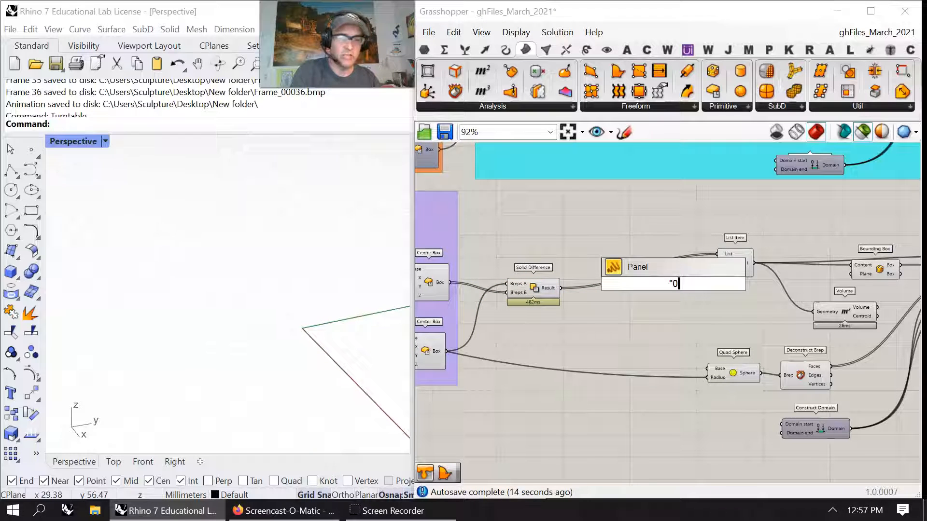
pyautogui.press('Return')
pyautogui.moveTo(684, 287); pyautogui.dragTo(712, 273)
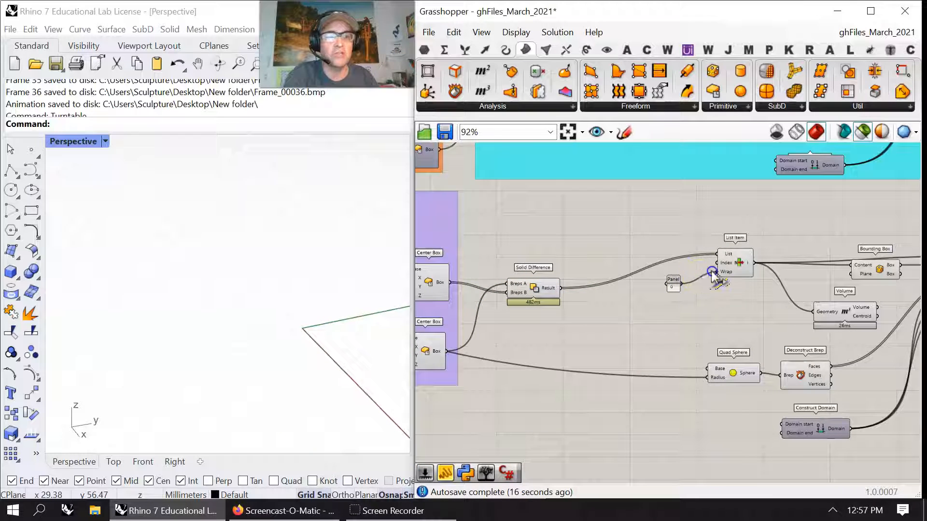
# Inspect the previews of the List Item, Volume and Bounding Box components in the Perspective viewport.
pyautogui.click(736, 260)
pyautogui.moveTo(793, 317); pyautogui.dragTo(729, 317, button='right')
pyautogui.click(790, 315)
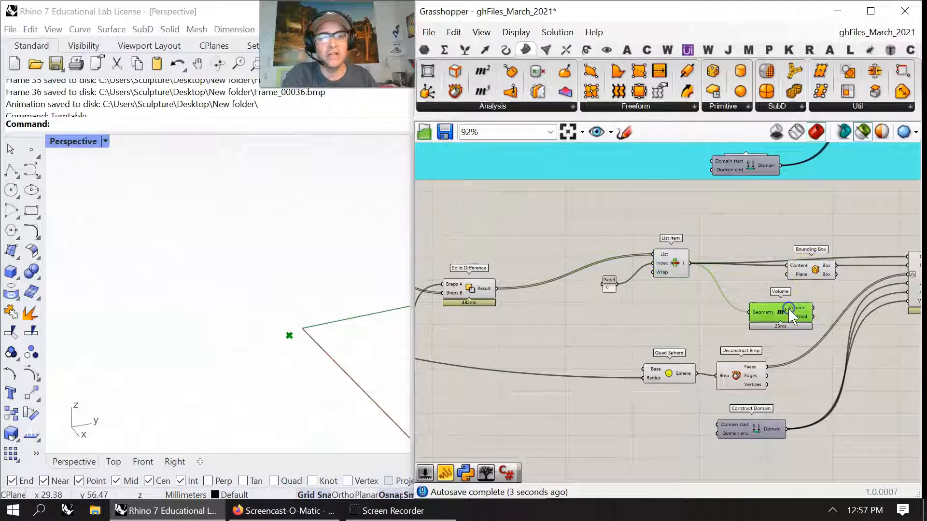
pyautogui.moveTo(817, 334); pyautogui.dragTo(699, 313, button='right')
pyautogui.moveTo(694, 250); pyautogui.dragTo(696, 255)
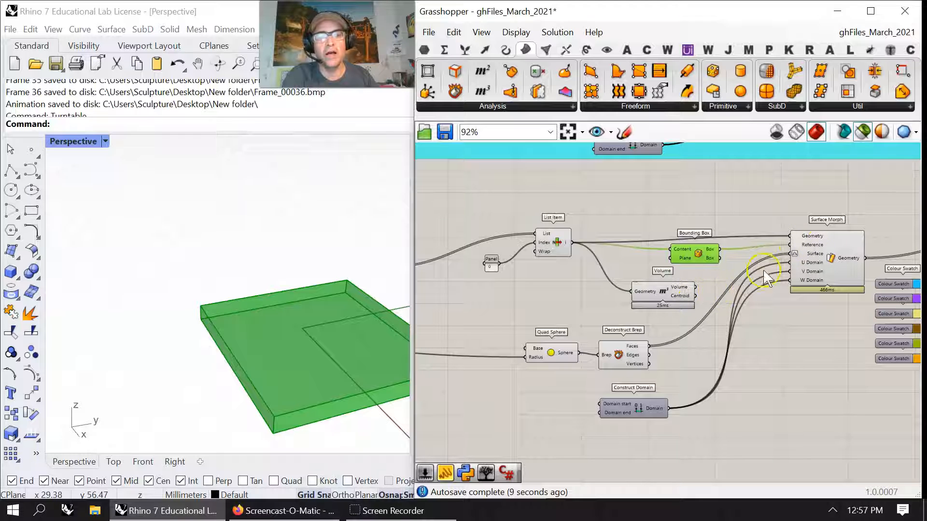
# Delete the Volume component and move the Bounding Box slightly lower and closer to the List Item.
pyautogui.moveTo(674, 298); pyautogui.dragTo(642, 299)
pyautogui.press('Delete')
pyautogui.moveTo(698, 255); pyautogui.dragTo(660, 278)
# Enable the Union Box option on the Bounding Box component fed by the List Item.
pyautogui.click(550, 242)
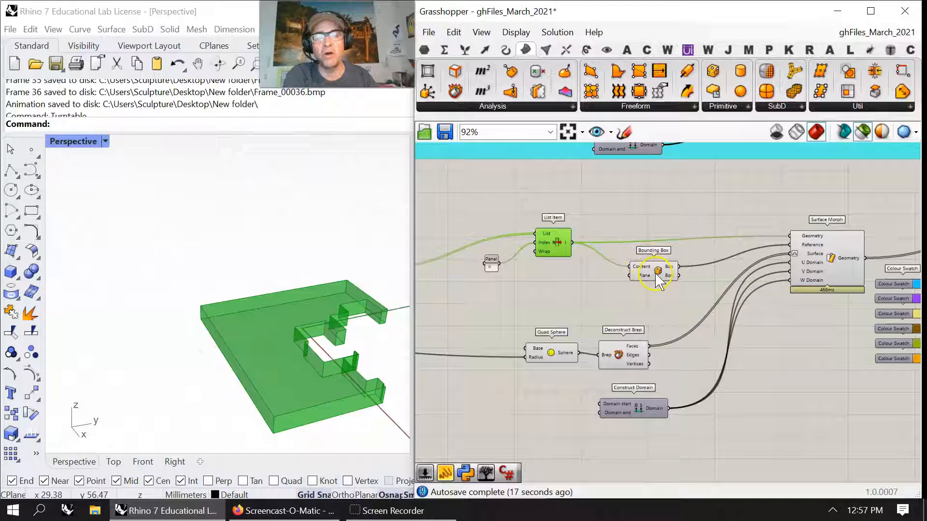
pyautogui.moveTo(553, 239); pyautogui.dragTo(555, 237)
pyautogui.moveTo(549, 293); pyautogui.dragTo(628, 252, button='right')
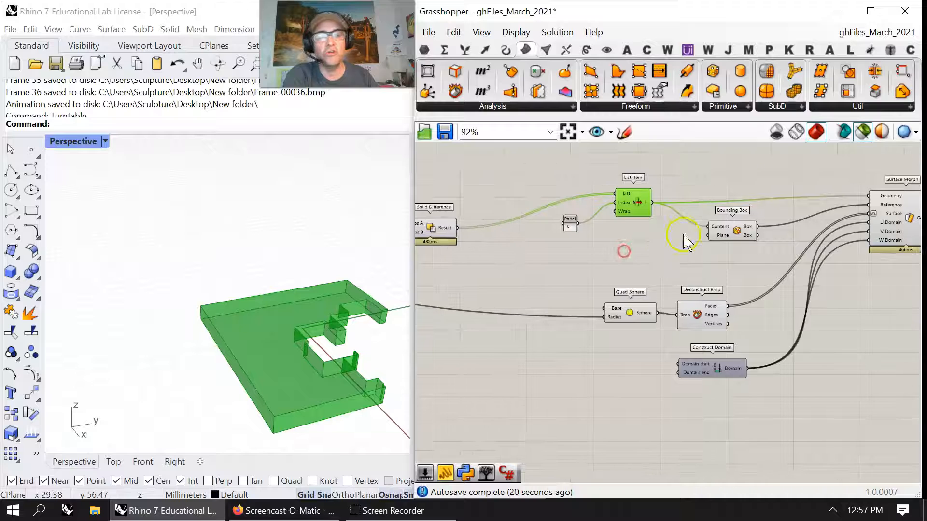
pyautogui.rightClick(735, 230)
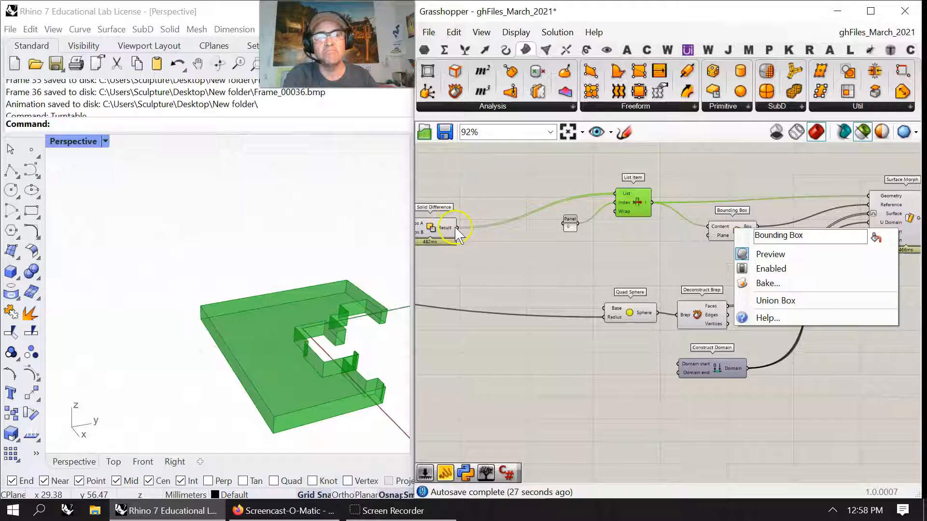
pyautogui.moveTo(456, 229); pyautogui.dragTo(588, 219)
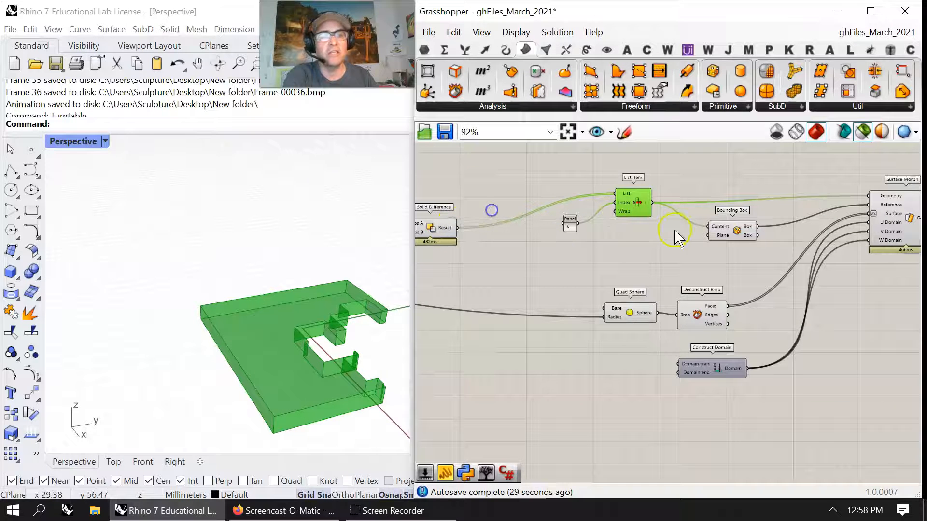
pyautogui.rightClick(735, 225)
pyautogui.click(768, 302)
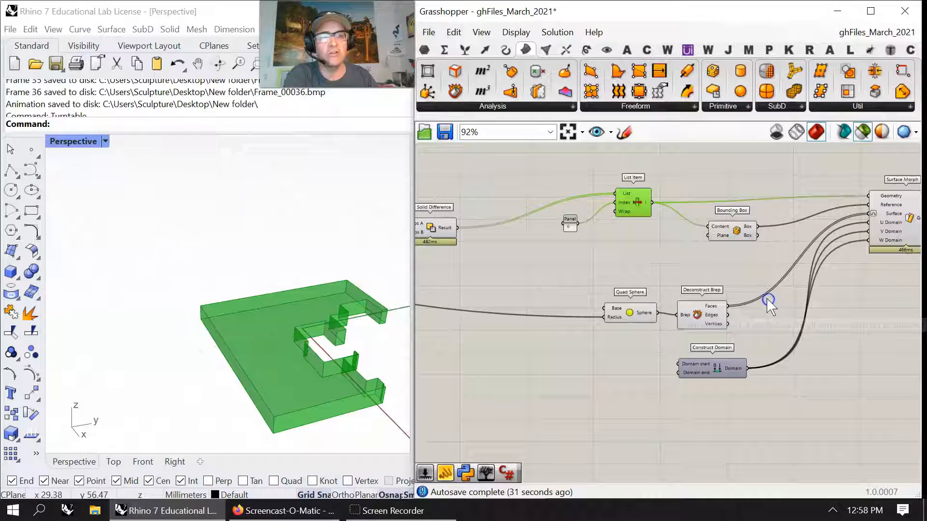
# Inspect the Surface Morph result on the quad sphere and its Bounding Box input.
pyautogui.click(903, 223)
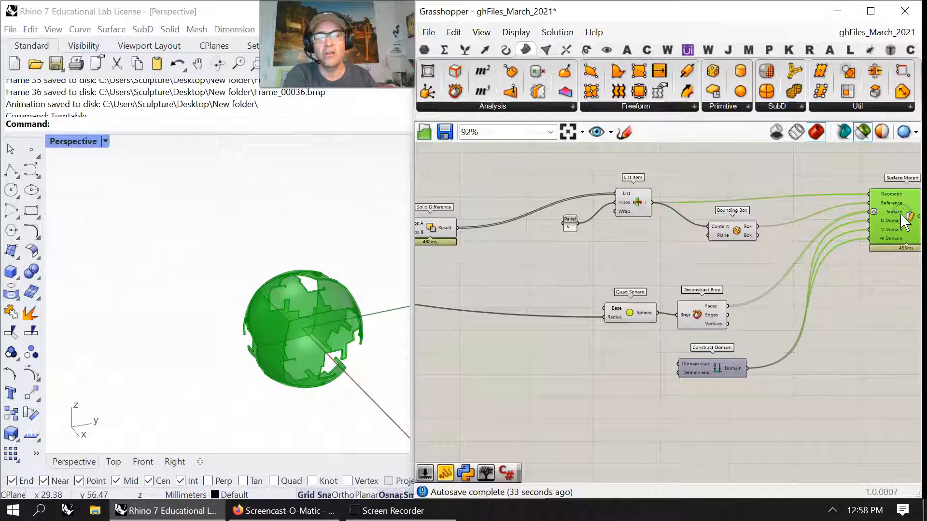
pyautogui.moveTo(321, 341); pyautogui.dragTo(301, 309, button='right')
pyautogui.moveTo(620, 259); pyautogui.dragTo(662, 261, button='right')
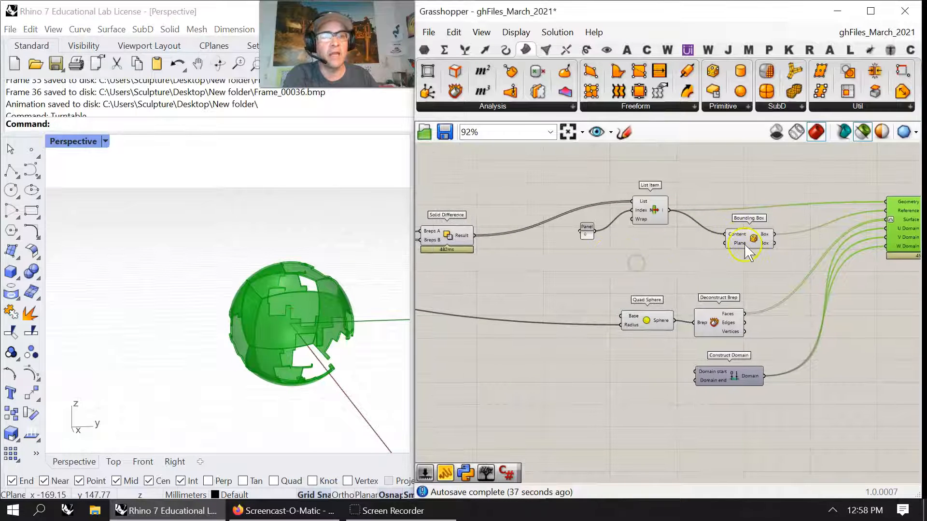
pyautogui.scroll(3, 746, 250)
pyautogui.scroll(-3, 631, 261)
pyautogui.moveTo(602, 275); pyautogui.dragTo(704, 270, button='right')
# Transfer the List Item's output wires to the Solid Difference Result, and move the Panel and List Item upward.
pyautogui.moveTo(493, 247); pyautogui.dragTo(497, 243)
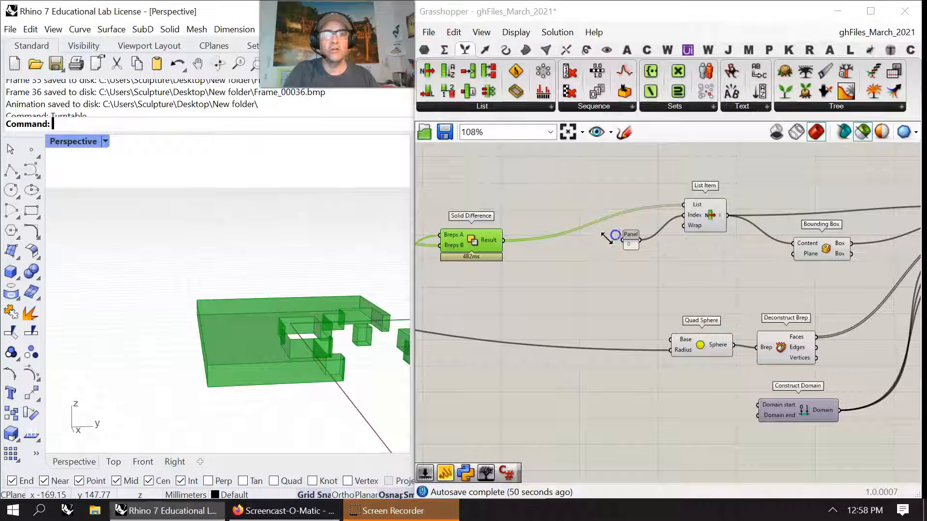
pyautogui.keyDown('ctrl'); pyautogui.keyDown('shift'); pyautogui.moveTo(728, 215); pyautogui.dragTo(503, 240); pyautogui.keyUp('shift'); pyautogui.keyUp('ctrl')
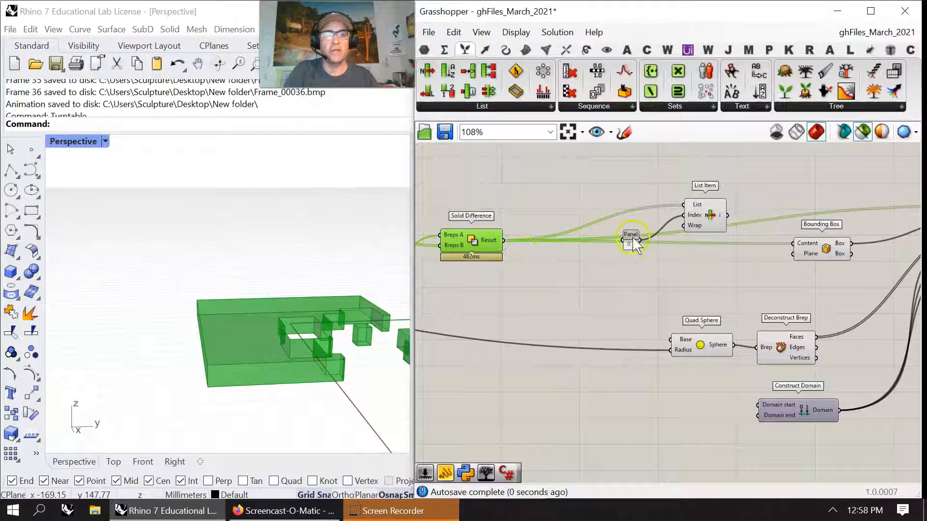
pyautogui.moveTo(634, 242); pyautogui.dragTo(623, 193)
pyautogui.moveTo(706, 219); pyautogui.dragTo(691, 168)
# Examine the Surface Morph geometry produced directly from the complete Solid Difference Result.
pyautogui.moveTo(861, 240); pyautogui.dragTo(630, 263, button='right')
pyautogui.click(806, 249)
pyautogui.moveTo(315, 325); pyautogui.dragTo(261, 322, button='right')
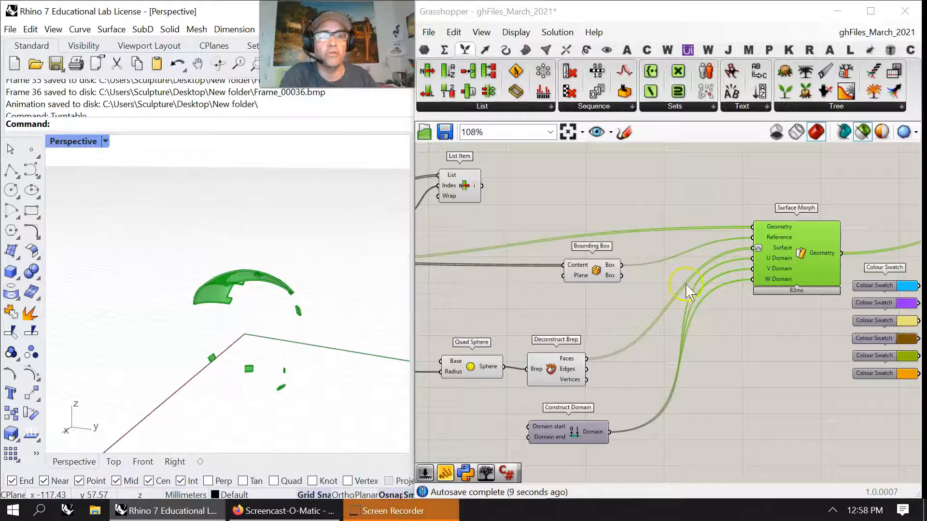
# Connect the List Item output to the Bounding Box Content input and check the Surface Morph.
pyautogui.moveTo(621, 308); pyautogui.dragTo(687, 290, button='right')
pyautogui.scroll(-2, 691, 292)
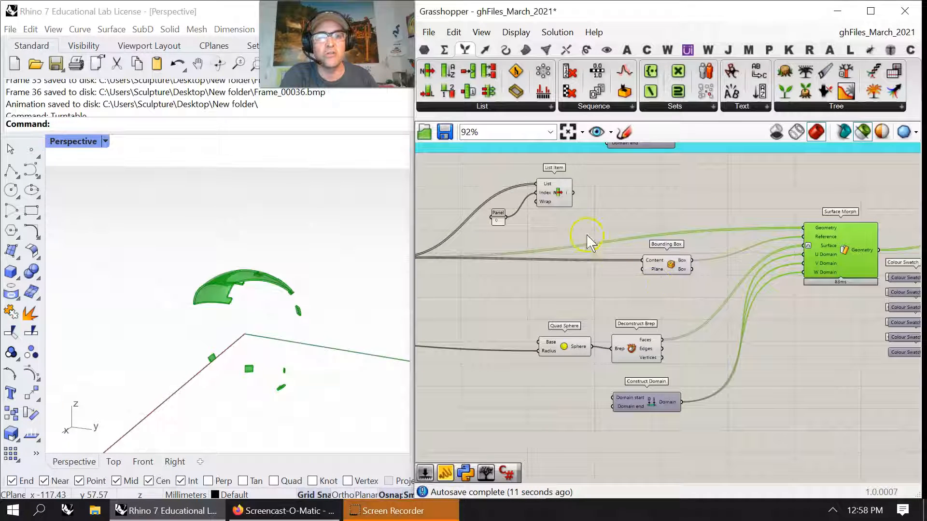
pyautogui.moveTo(582, 203); pyautogui.dragTo(685, 267)
pyautogui.click(850, 254)
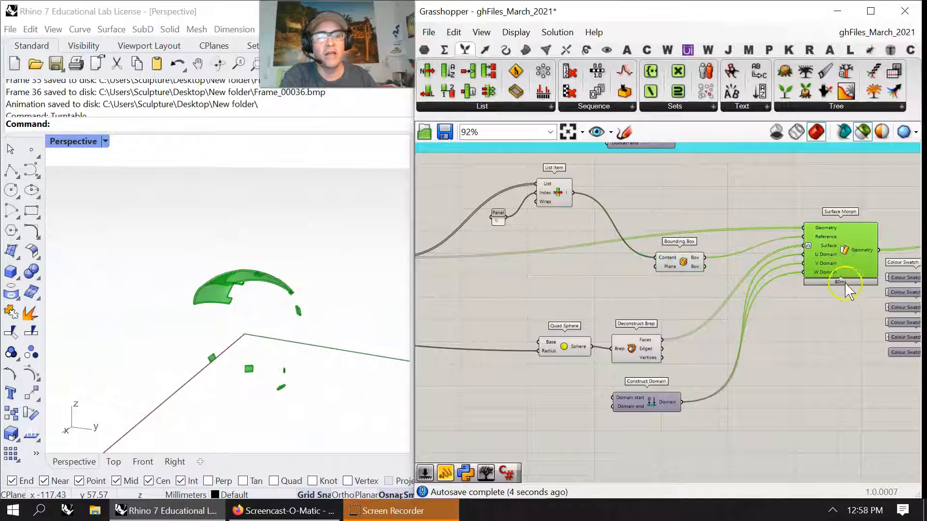
# Disable the Union Box option on the Bounding Box component.
pyautogui.moveTo(838, 354); pyautogui.dragTo(666, 347, button='right')
pyautogui.moveTo(588, 325); pyautogui.dragTo(811, 335, button='right')
pyautogui.scroll(4, 738, 297)
pyautogui.rightClick(728, 274)
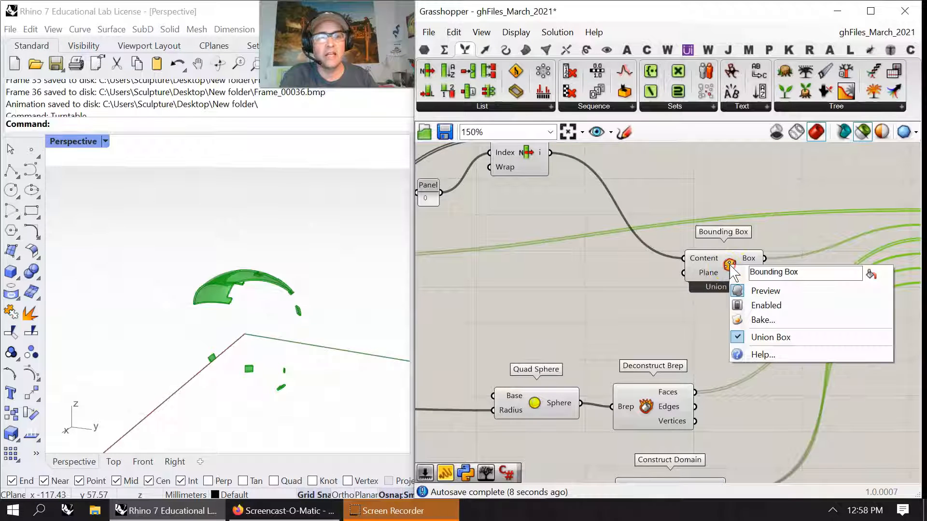
pyautogui.click(756, 337)
# Trace the geometry from the Solid Difference through the List Item and Bounding Box to the Surface Morph.
pyautogui.moveTo(636, 315); pyautogui.dragTo(726, 348, button='right')
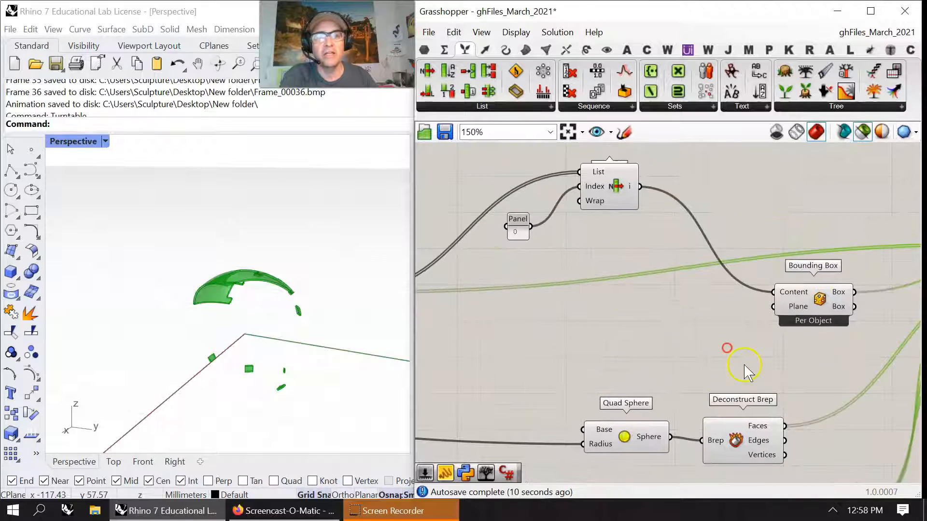
pyautogui.scroll(-2, 742, 363)
pyautogui.moveTo(604, 340); pyautogui.dragTo(690, 348, button='right')
pyautogui.click(531, 318)
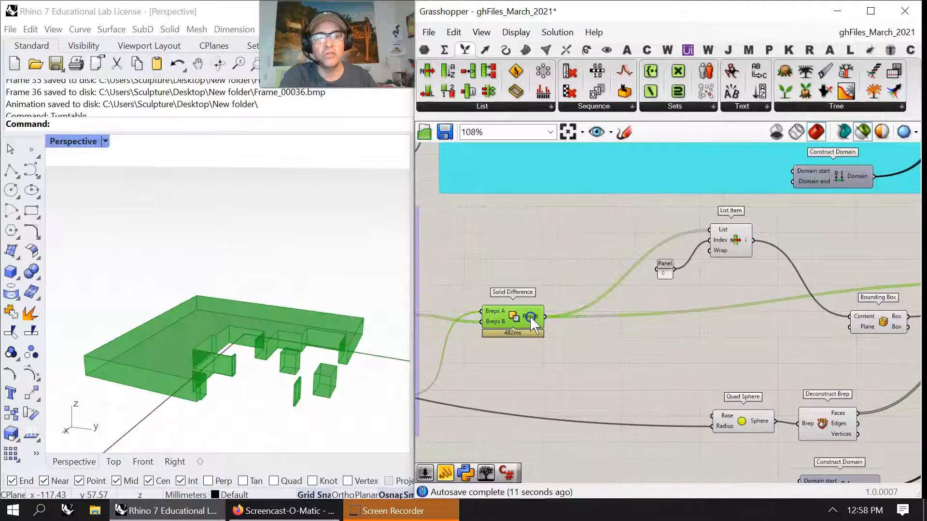
pyautogui.click(739, 243)
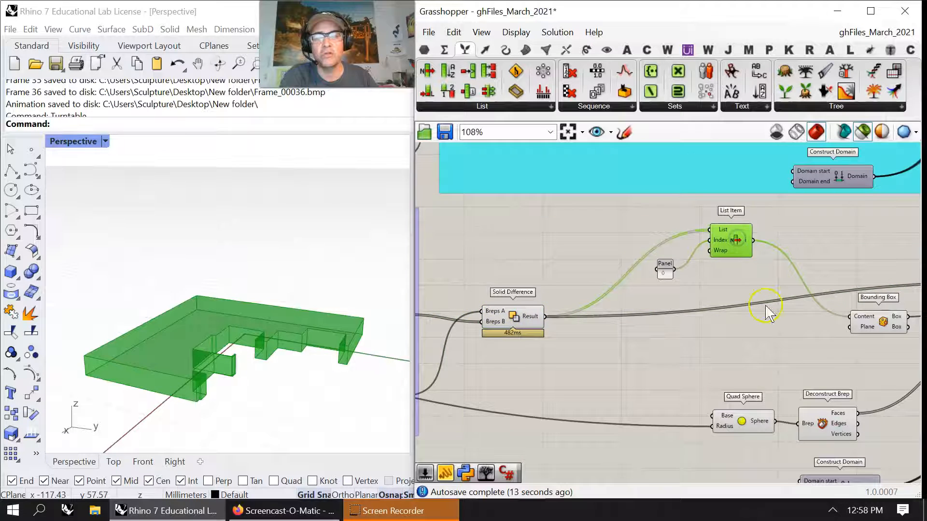
pyautogui.moveTo(792, 347); pyautogui.dragTo(525, 331, button='right')
pyautogui.click(618, 304)
pyautogui.click(809, 293)
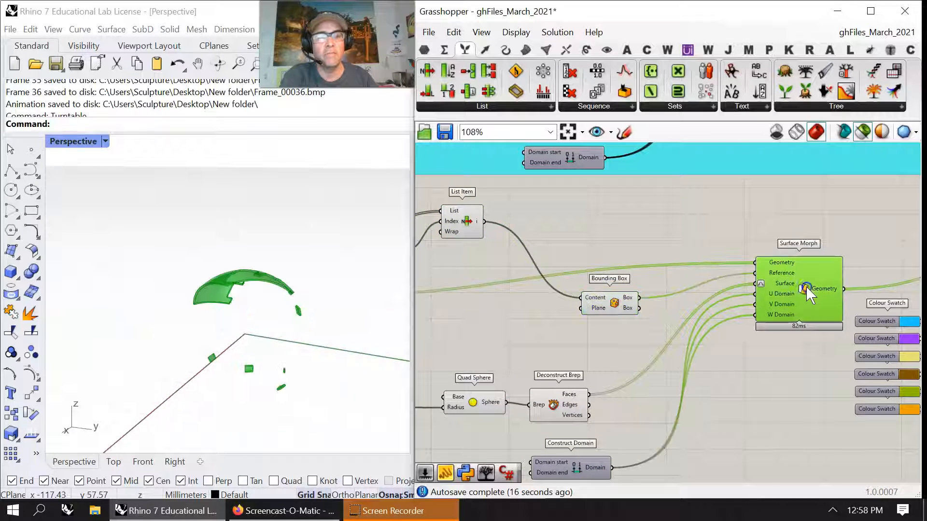
pyautogui.moveTo(252, 321)
pyautogui.mouseDown(button='right')
pyautogui.moveTo(276, 352)
pyautogui.moveTo(262, 327)
pyautogui.mouseUp(button='right')
pyautogui.moveTo(715, 411); pyautogui.dragTo(600, 389, button='right')
pyautogui.click(862, 231)
pyautogui.click(609, 257)
pyautogui.moveTo(609, 257); pyautogui.dragTo(739, 250, button='right')
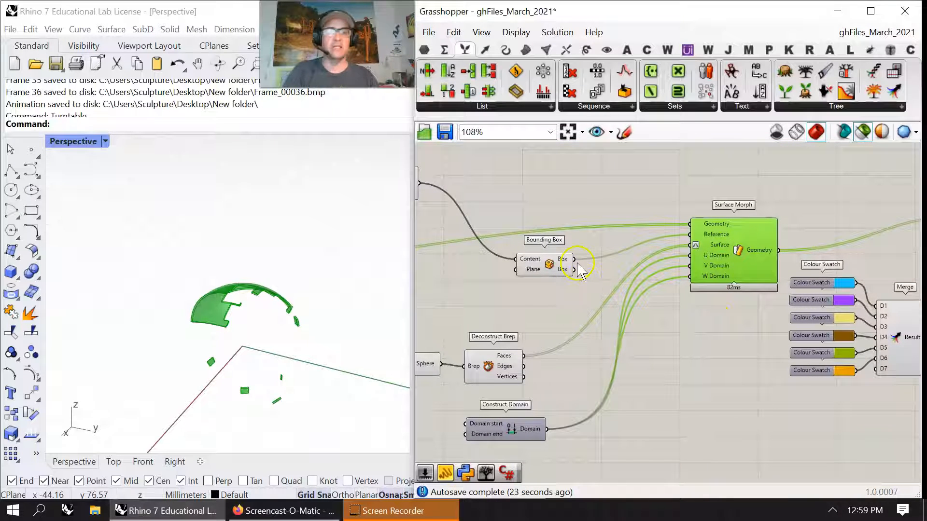
# Detach and reconnect the Bounding Box output to the Surface Morph's Reference and the Deconstruct Brep Faces to its Surface input.
pyautogui.keyDown('ctrl'); pyautogui.moveTo(575, 259); pyautogui.dragTo(689, 235); pyautogui.keyUp('ctrl')
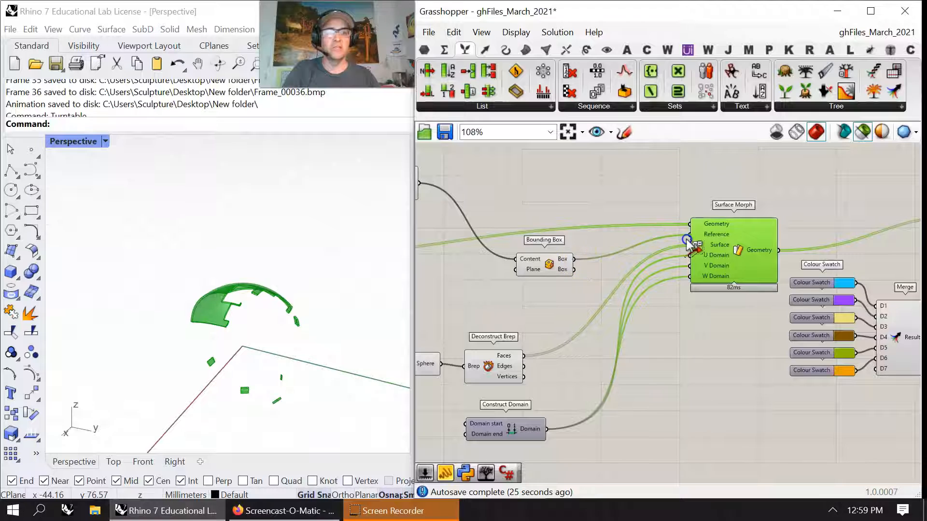
pyautogui.keyDown('ctrl'); pyautogui.moveTo(526, 360); pyautogui.dragTo(691, 247); pyautogui.keyUp('ctrl')
pyautogui.moveTo(573, 263); pyautogui.dragTo(692, 236)
pyautogui.moveTo(525, 356); pyautogui.dragTo(689, 245)
# Orbit around the reconnected Surface Morph geometry in the Perspective viewport to examine its pieces.
pyautogui.moveTo(379, 309); pyautogui.dragTo(333, 303, button='right')
pyautogui.click(752, 289)
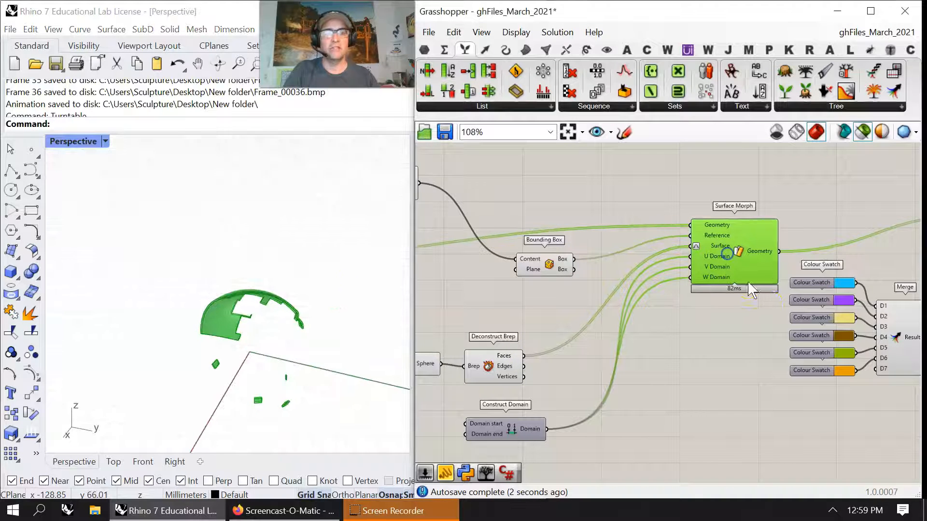
pyautogui.moveTo(346, 337); pyautogui.dragTo(332, 346, button='right')
# Undo the wiring, Union Box and layout changes back to the List Item feeding both the Bounding Box and the Surface Morph.
pyautogui.moveTo(421, 301); pyautogui.dragTo(749, 309, button='right')
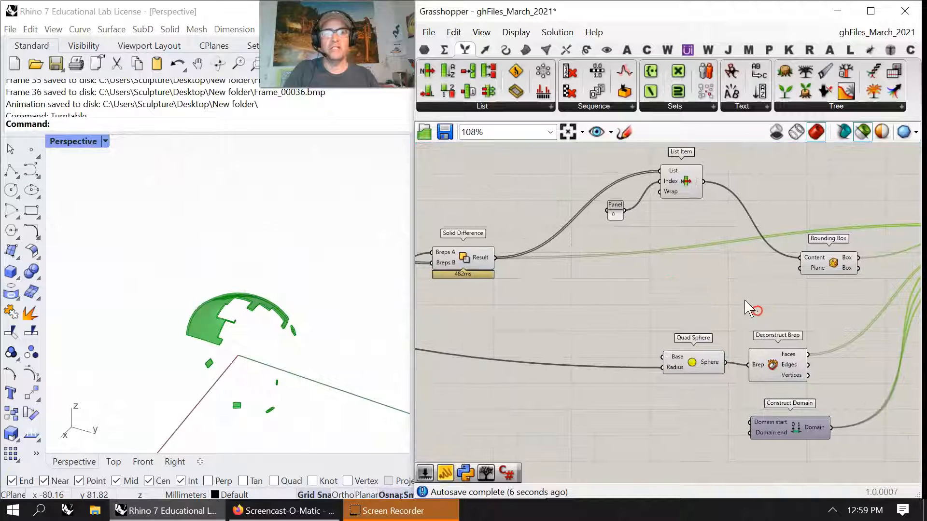
pyautogui.hotkey('ctrl', 'z')
pyautogui.hotkey('ctrl', 'z')
pyautogui.hotkey('ctrl', 'z')
pyautogui.hotkey('ctrl', 'z')
pyautogui.hotkey('ctrl', 'z')
pyautogui.hotkey('ctrl', 'z')
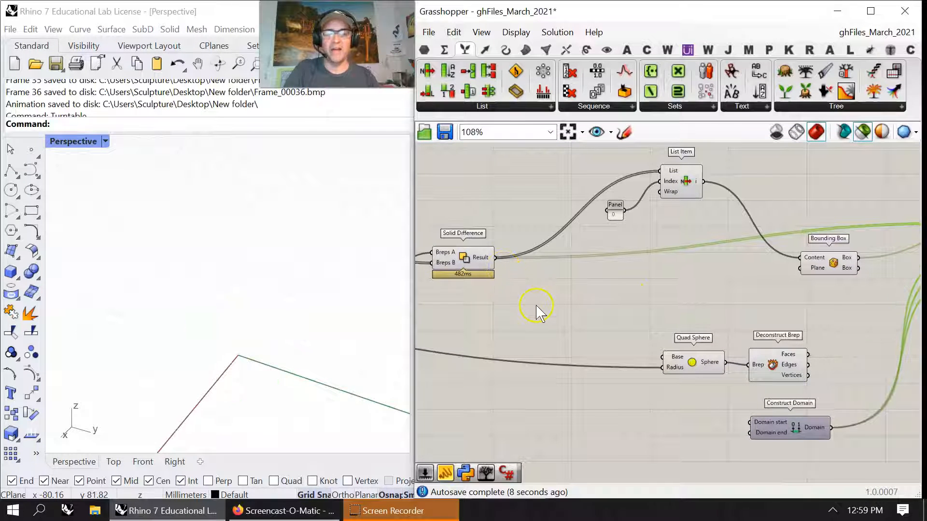
pyautogui.hotkey('ctrl', 'z')
pyautogui.hotkey('ctrl', 'z')
pyautogui.hotkey('ctrl', 'z')
pyautogui.hotkey('ctrl', 'z')
pyautogui.hotkey('ctrl', 'z')
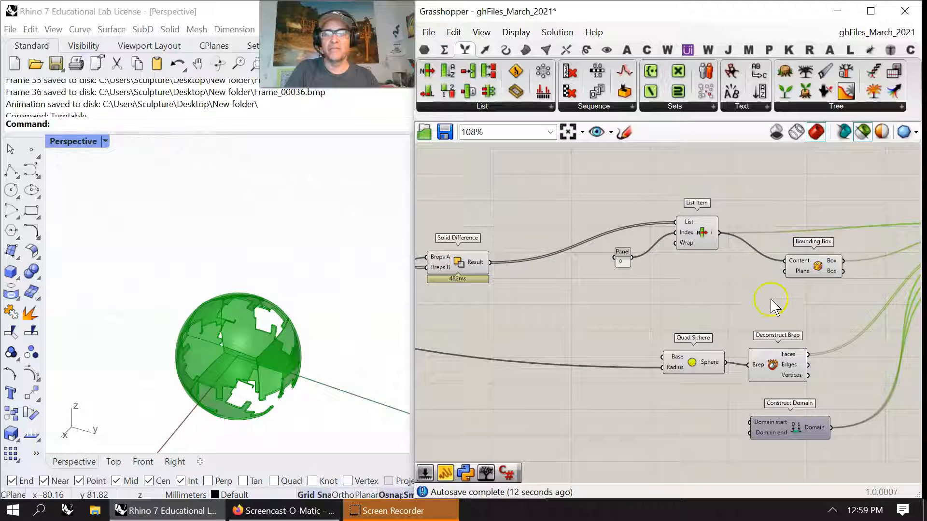
# Examine the definition from the List Item through the Surface Morph to the merged colour swatches and Custom Preview, and its sphere in Perspective.
pyautogui.click(698, 235)
pyautogui.moveTo(775, 309)
pyautogui.mouseDown(button='right')
pyautogui.moveTo(576, 264)
pyautogui.moveTo(663, 262)
pyautogui.mouseUp(button='right')
pyautogui.click(775, 225)
pyautogui.click(525, 277)
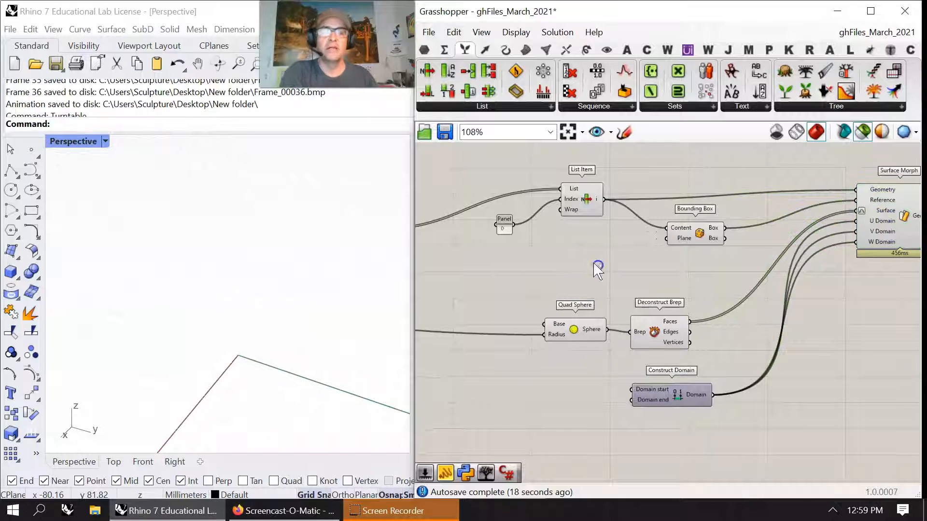
pyautogui.scroll(-2, 595, 255)
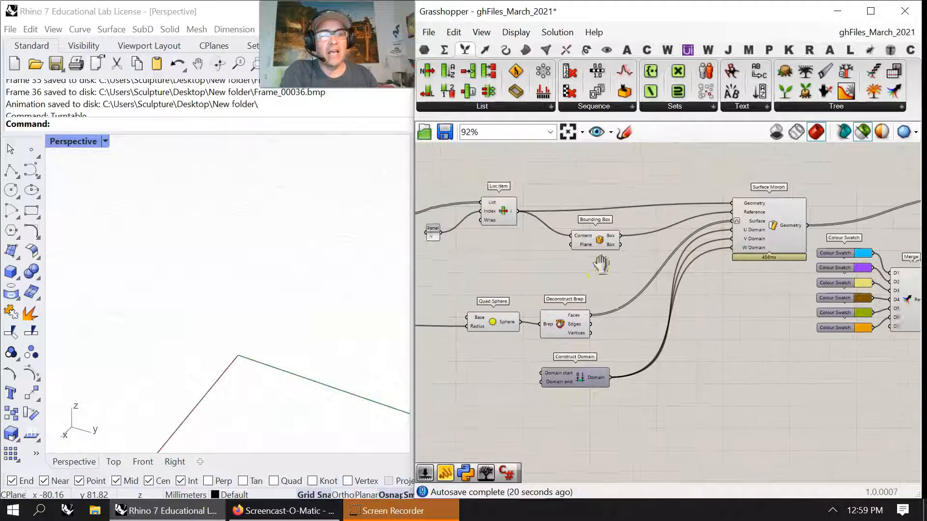
pyautogui.scroll(-2, 594, 273)
pyautogui.scroll(3, 732, 278)
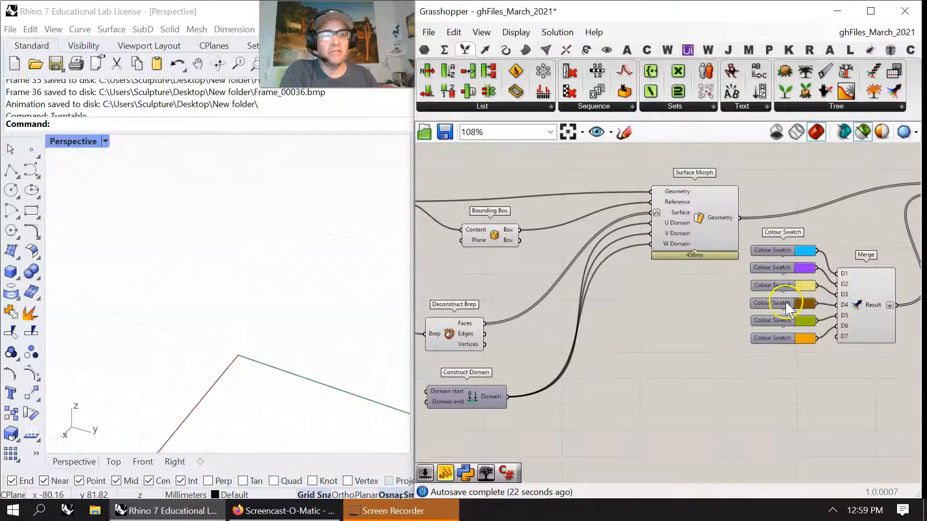
pyautogui.click(863, 312)
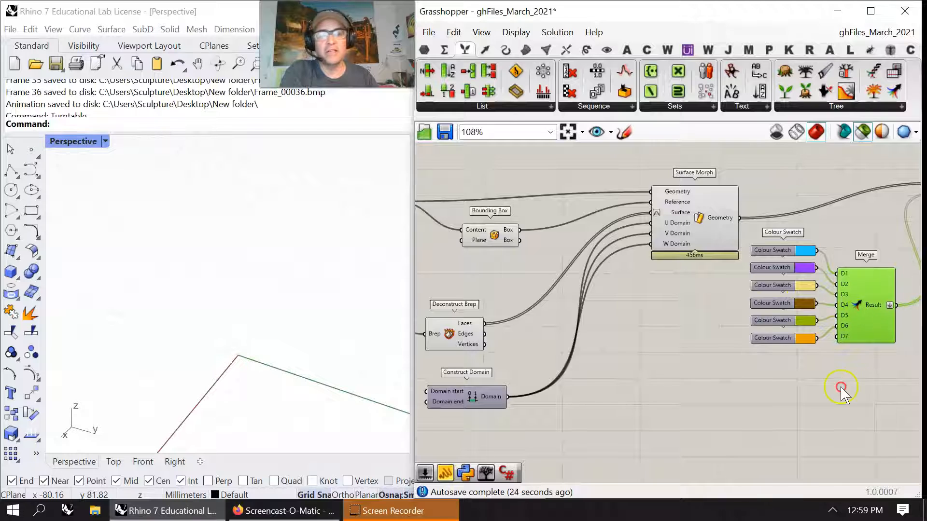
pyautogui.moveTo(841, 388); pyautogui.dragTo(557, 351, button='right')
pyautogui.click(674, 156)
pyautogui.moveTo(318, 382); pyautogui.dragTo(321, 358, button='right')
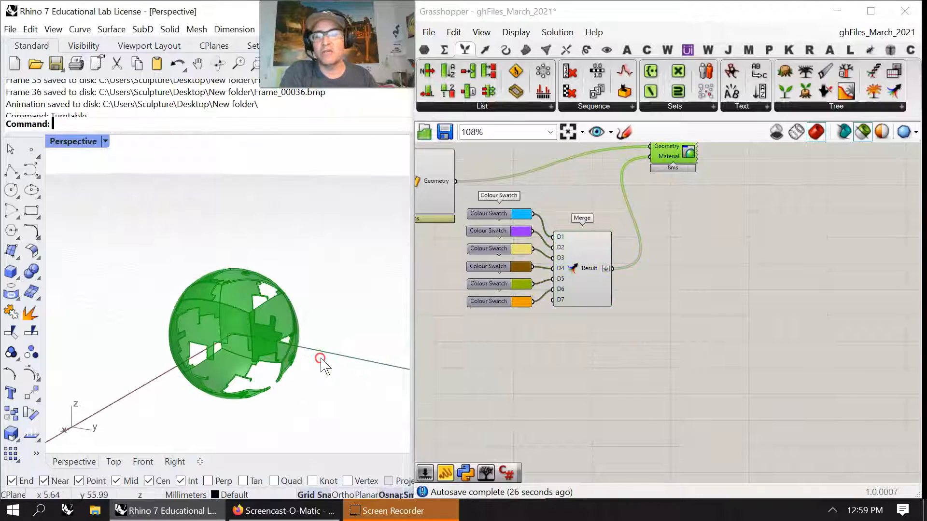
# Try the Ghosted display mode in the Perspective viewport and return it to Shaded.
pyautogui.click(73, 141)
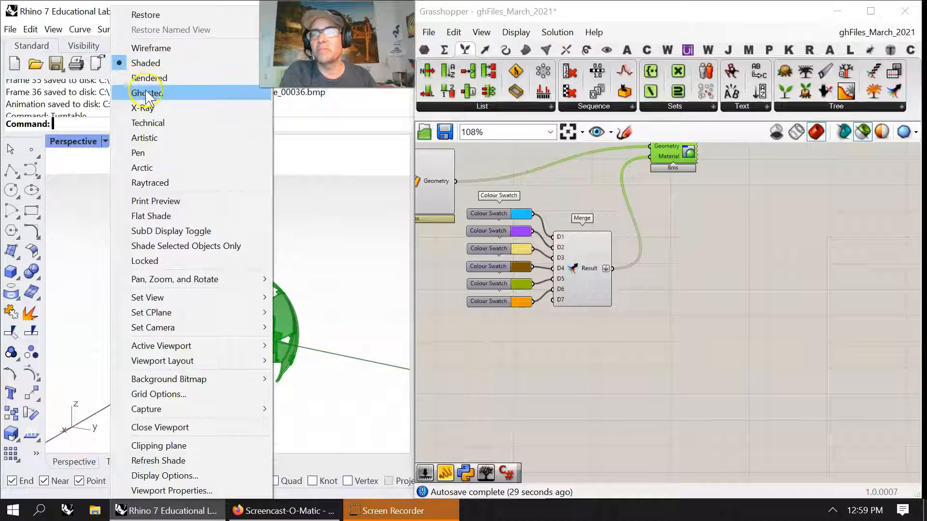
pyautogui.click(147, 94)
pyautogui.click(73, 142)
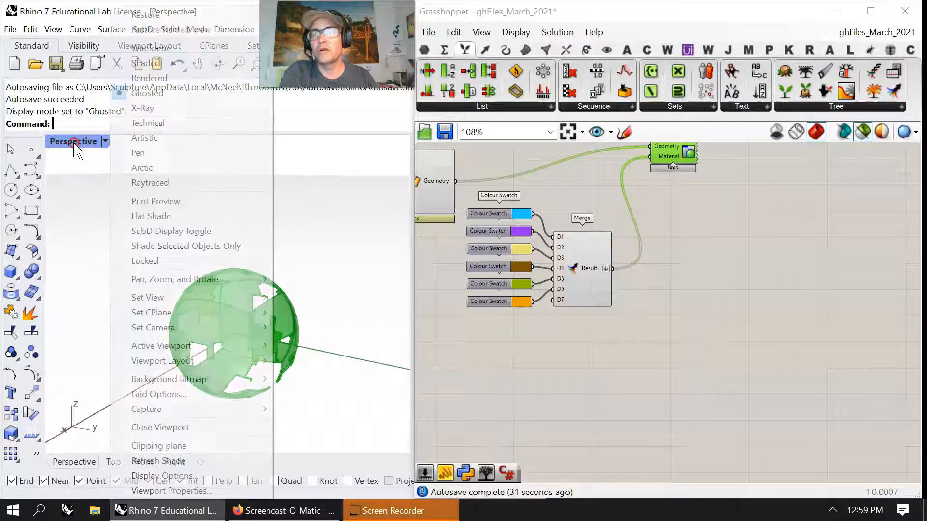
pyautogui.click(141, 66)
# Turn off selected-only preview and group the lower definition's components from the Solid Difference to the Custom Preview.
pyautogui.click(862, 132)
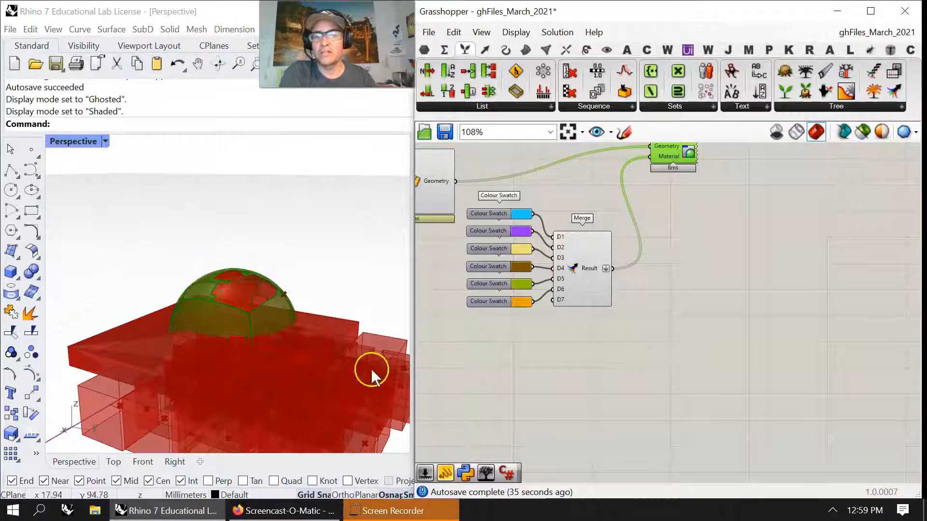
pyautogui.click(621, 375)
pyautogui.moveTo(604, 346); pyautogui.dragTo(646, 343, button='right')
pyautogui.scroll(-8, 657, 328)
pyautogui.moveTo(723, 319); pyautogui.dragTo(516, 254)
pyautogui.scroll(-3, 555, 384)
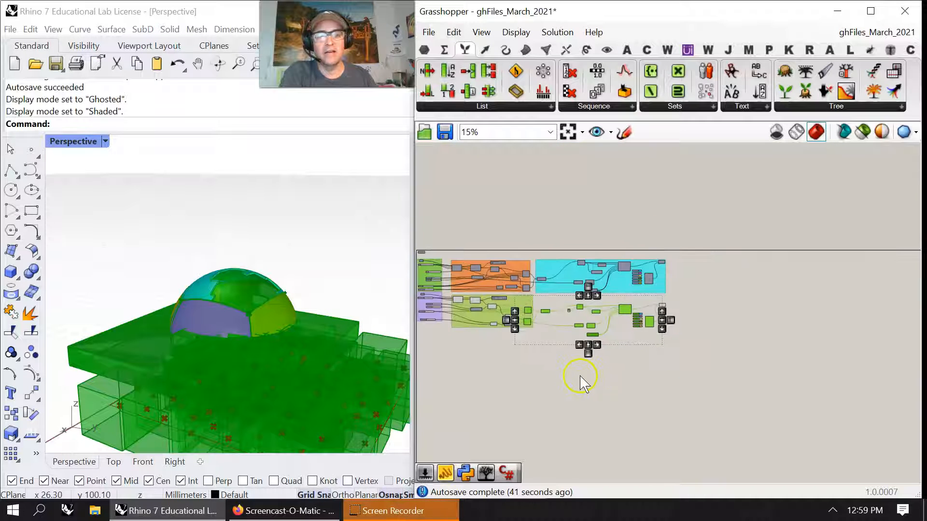
pyautogui.scroll(3, 698, 384)
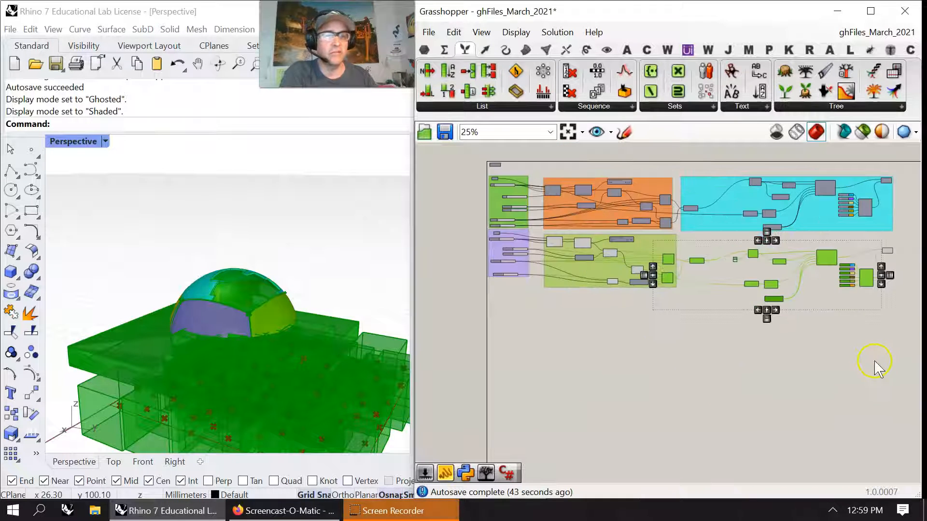
pyautogui.click(873, 354)
pyautogui.moveTo(896, 313); pyautogui.dragTo(681, 232)
pyautogui.rightClick(683, 377)
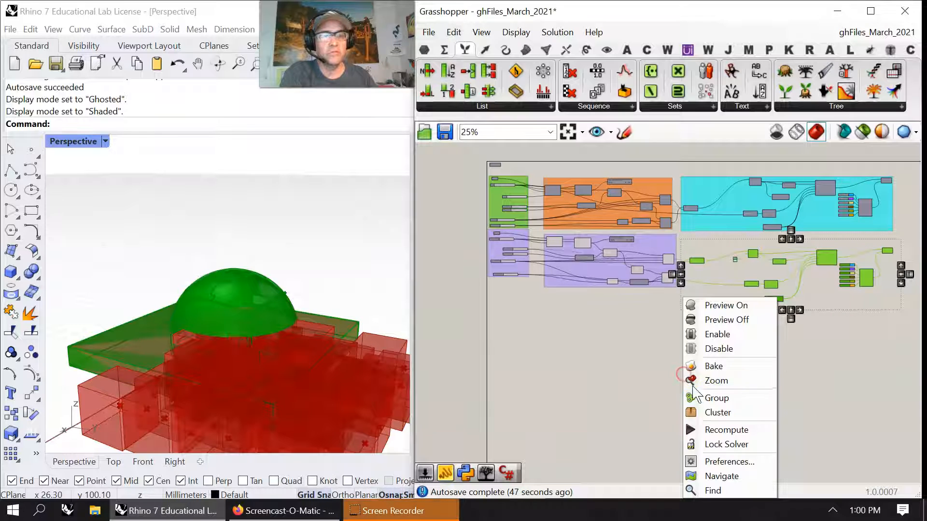
pyautogui.click(707, 396)
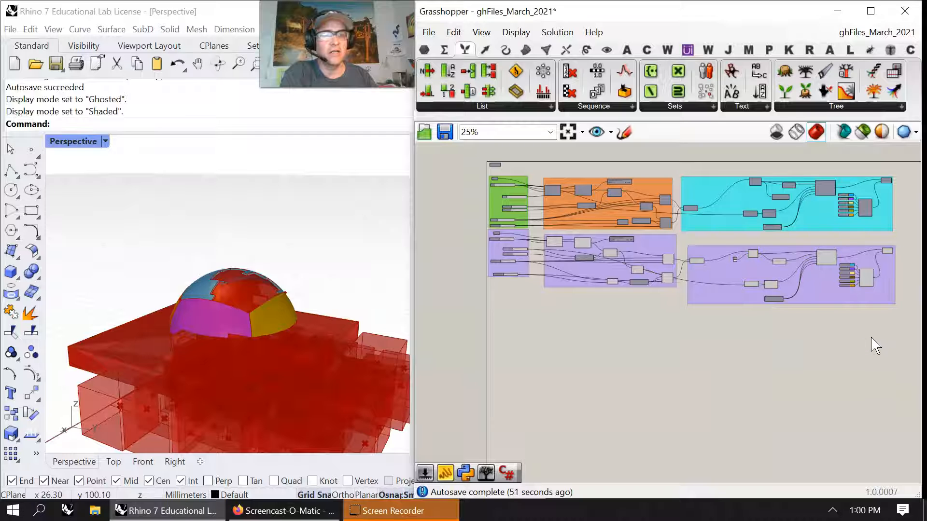
# Turn off the preview of the definition's components except the lower Custom Preview, and inspect the coloured sphere in Perspective.
pyautogui.moveTo(872, 341); pyautogui.dragTo(473, 219)
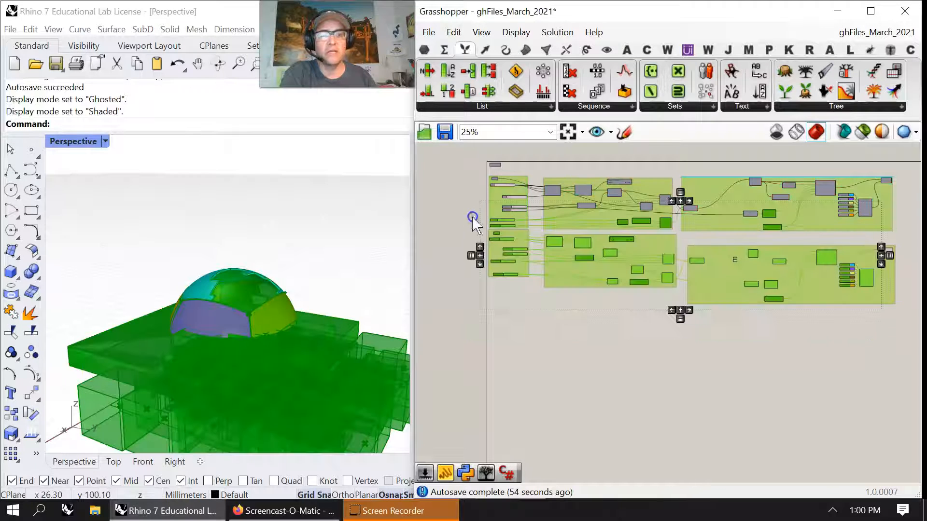
pyautogui.rightClick(570, 355)
pyautogui.click(601, 319)
pyautogui.moveTo(176, 347); pyautogui.dragTo(209, 348, button='right')
pyautogui.scroll(7, 259, 375)
pyautogui.moveTo(594, 340); pyautogui.dragTo(602, 357, button='right')
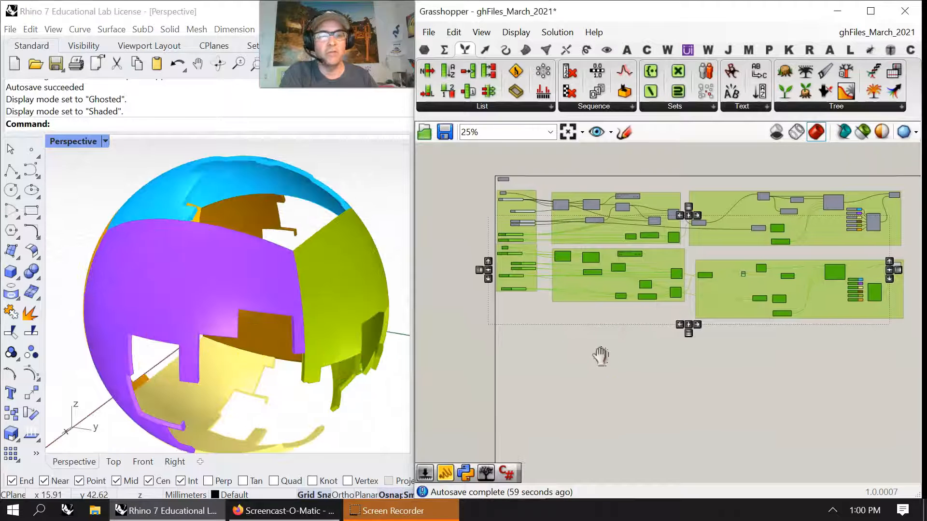
pyautogui.click(612, 372)
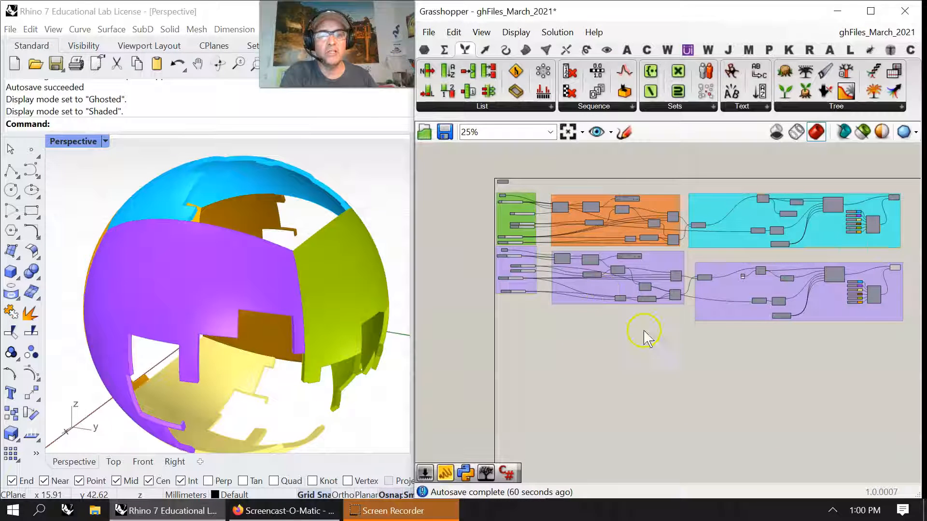
# Move the three groups of the lower definition down, away from the upper definition's groups.
pyautogui.moveTo(525, 284); pyautogui.dragTo(526, 318)
pyautogui.moveTo(582, 289); pyautogui.dragTo(582, 317)
pyautogui.moveTo(700, 294); pyautogui.dragTo(721, 312)
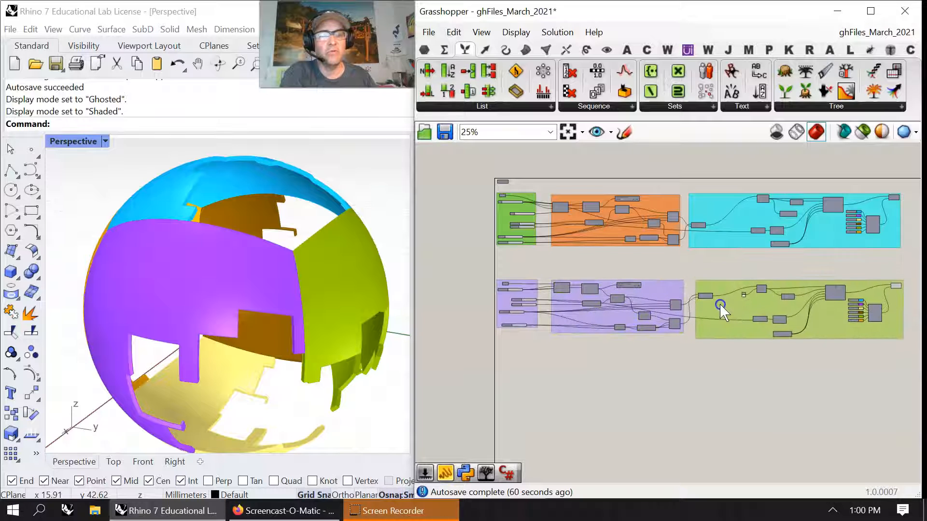
pyautogui.click(642, 360)
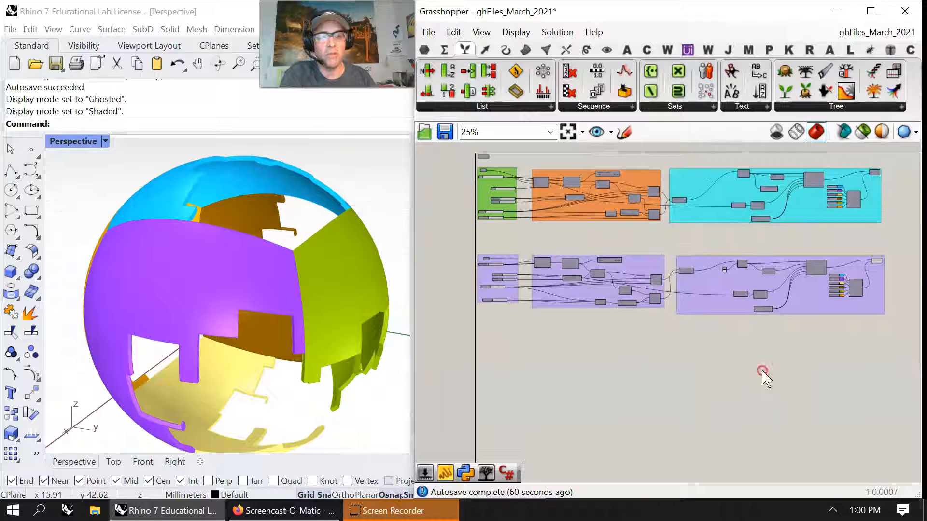
# Compare the lower Custom Preview's sphere with selected-only preview on and off.
pyautogui.scroll(3, 756, 348)
pyautogui.moveTo(836, 396); pyautogui.dragTo(686, 400, button='right')
pyautogui.click(809, 254)
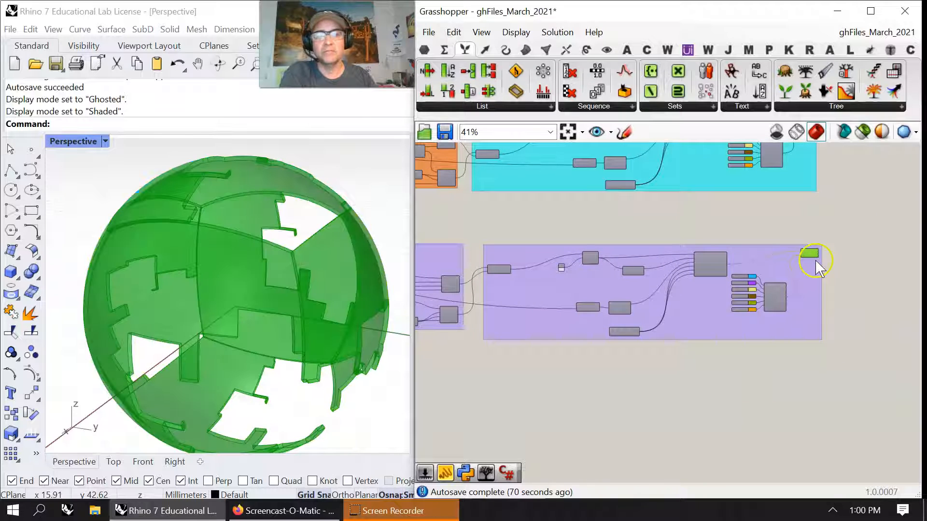
pyautogui.click(862, 284)
pyautogui.click(863, 131)
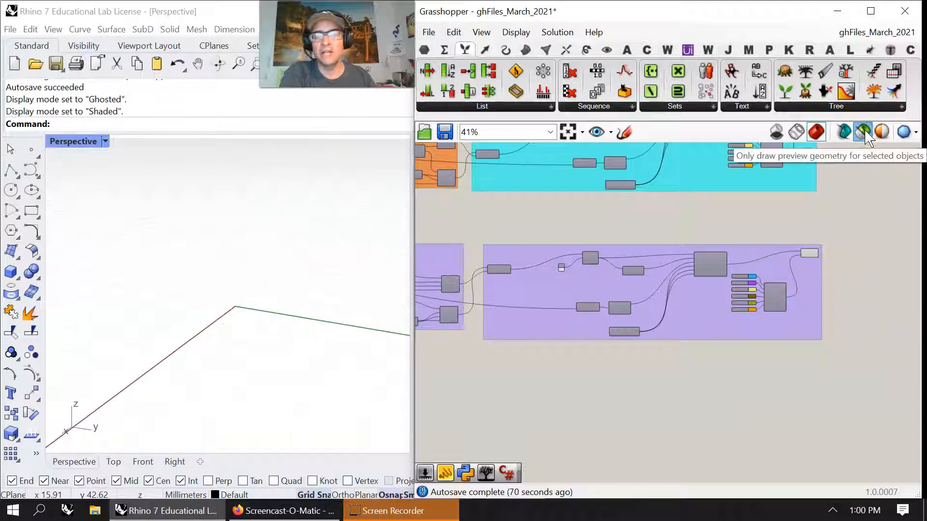
pyautogui.click(810, 253)
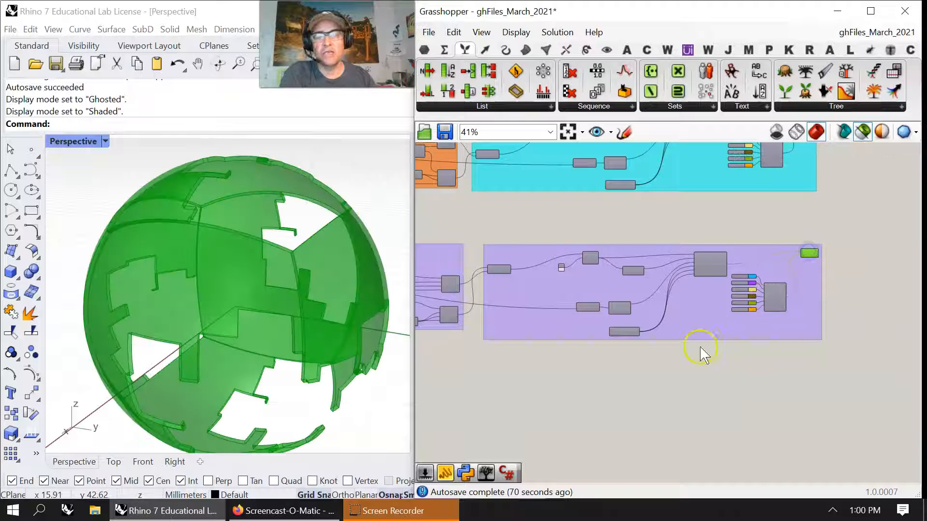
pyautogui.click(769, 296)
pyautogui.click(863, 131)
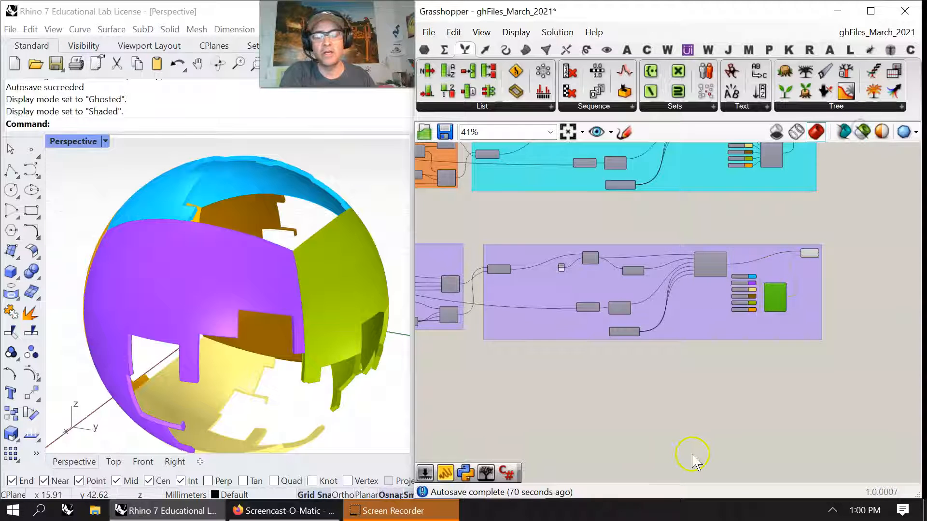
# Set the lower definition's Construct Domain sliders to 25 for the start and 63 for the end, checking the sphere's openings in Perspective.
pyautogui.moveTo(488, 391); pyautogui.dragTo(767, 410, button='right')
pyautogui.moveTo(469, 354); pyautogui.dragTo(598, 381, button='right')
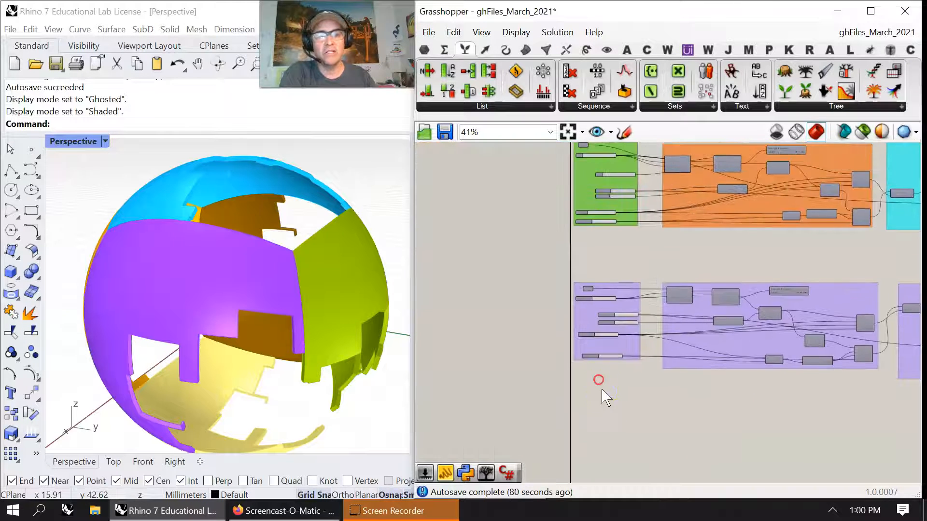
pyautogui.scroll(3, 583, 306)
pyautogui.scroll(5, 639, 370)
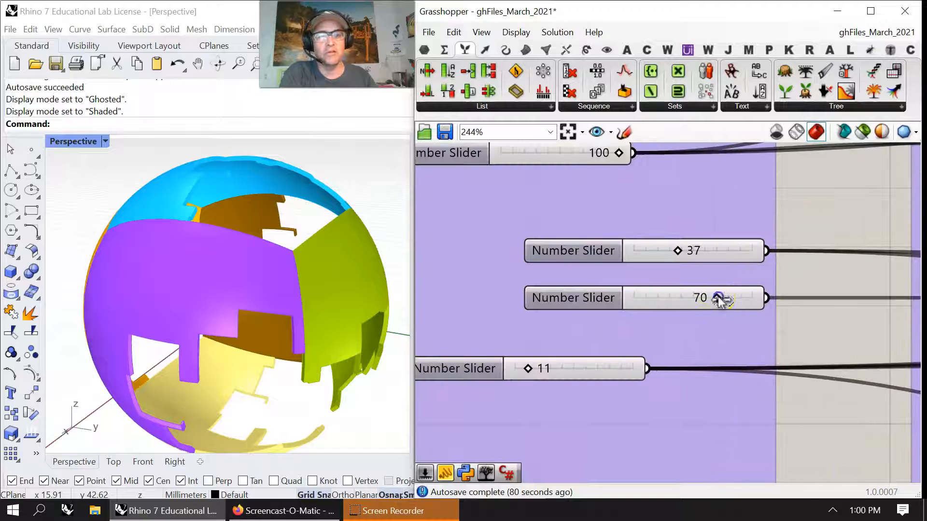
pyautogui.moveTo(703, 303); pyautogui.dragTo(693, 297)
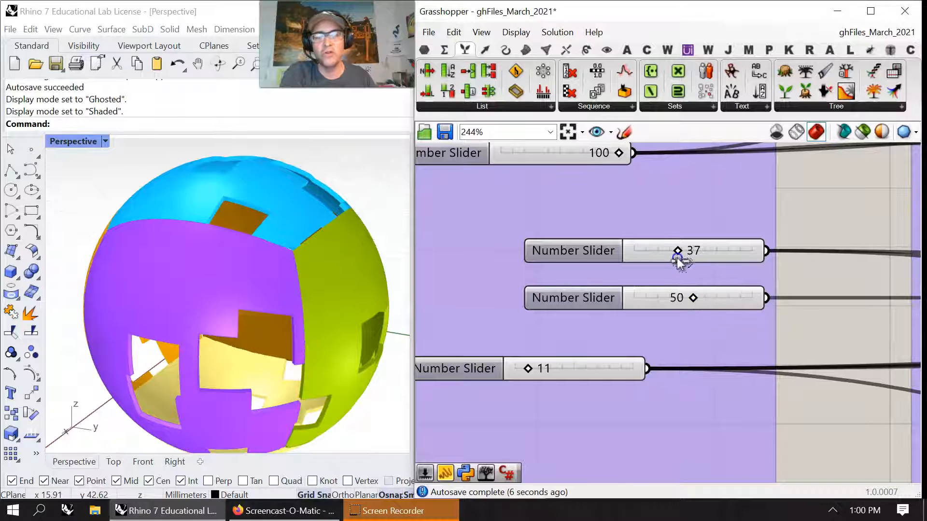
pyautogui.moveTo(662, 255); pyautogui.dragTo(652, 255)
pyautogui.moveTo(176, 341); pyautogui.dragTo(252, 332, button='right')
pyautogui.moveTo(694, 299); pyautogui.dragTo(699, 297)
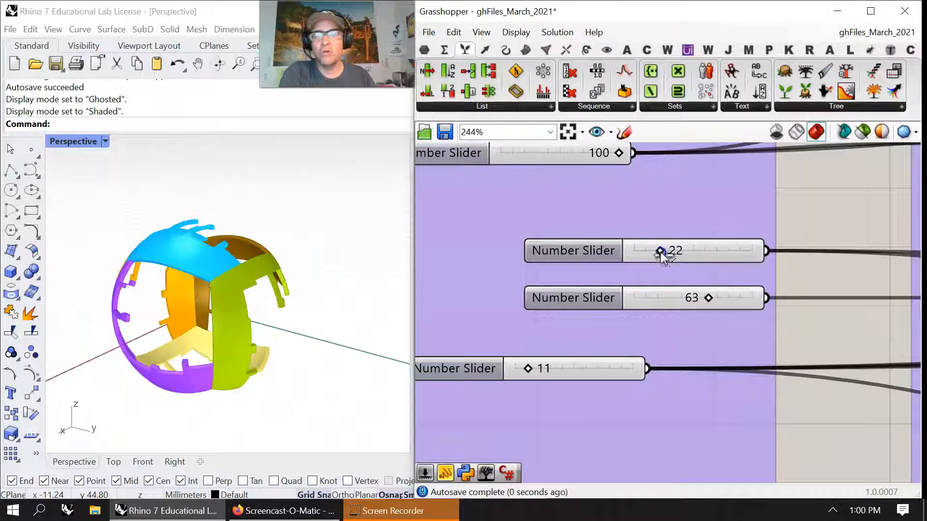
pyautogui.moveTo(330, 337); pyautogui.dragTo(303, 338, button='right')
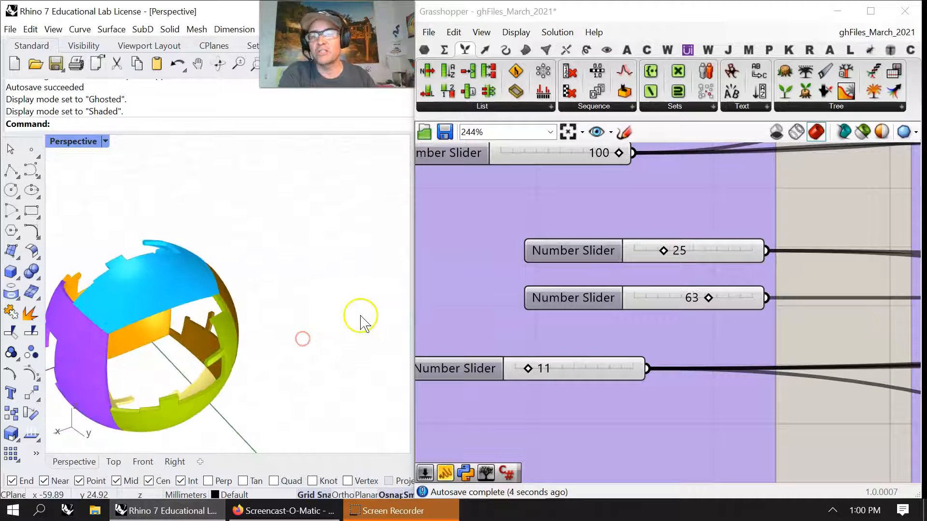
pyautogui.scroll(-5, 362, 317)
pyautogui.scroll(3, 265, 361)
# Place a GhPython Script component and a C# Script component below the lower Surface Morph group.
pyautogui.scroll(-6, 628, 323)
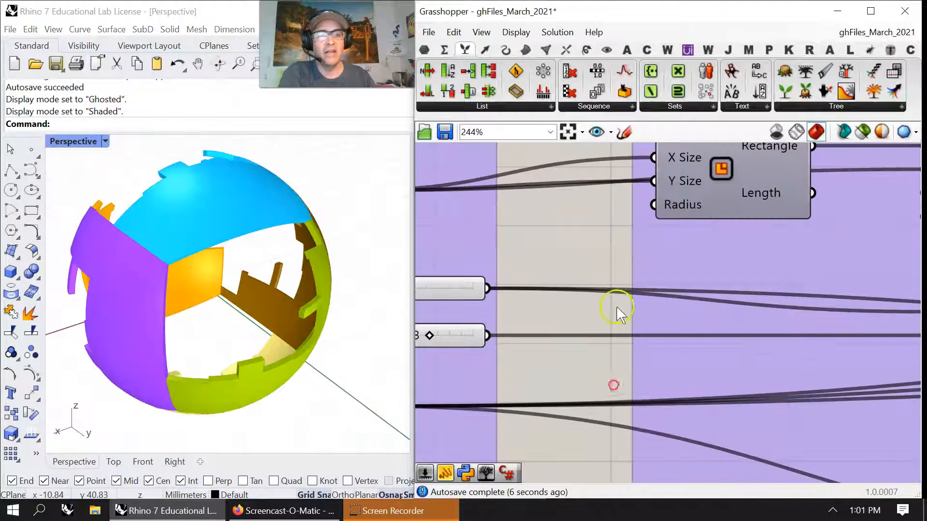
pyautogui.moveTo(669, 340); pyautogui.dragTo(583, 379, button='right')
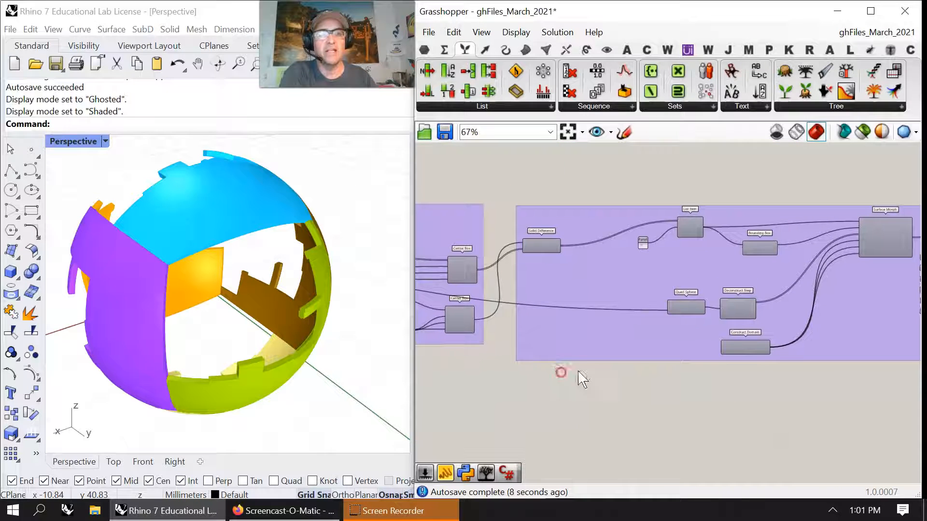
pyautogui.click(444, 50)
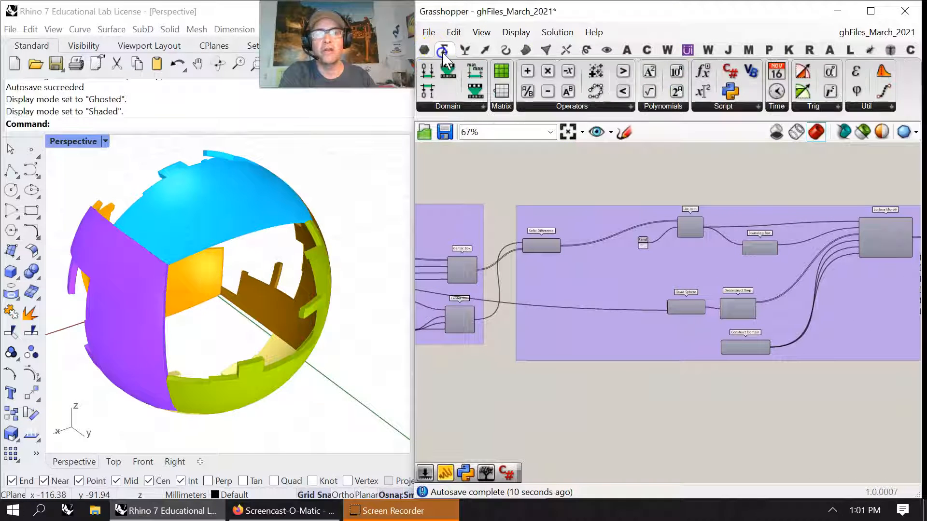
pyautogui.moveTo(712, 402); pyautogui.dragTo(712, 403)
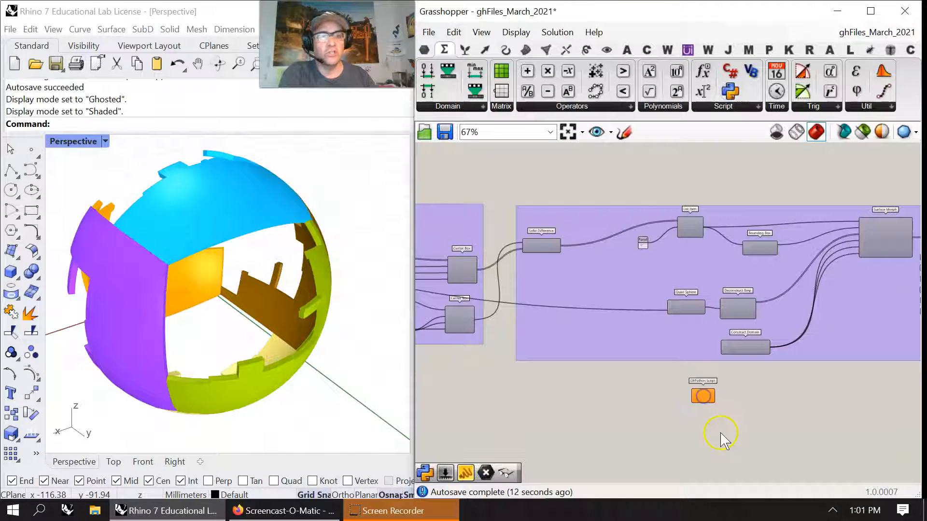
pyautogui.scroll(4, 717, 410)
pyautogui.moveTo(730, 77); pyautogui.dragTo(777, 377)
# Review the lower definition from its Plane and Number Slider inputs through to the colour swatches and Custom Preview.
pyautogui.moveTo(524, 300); pyautogui.dragTo(830, 282, button='right')
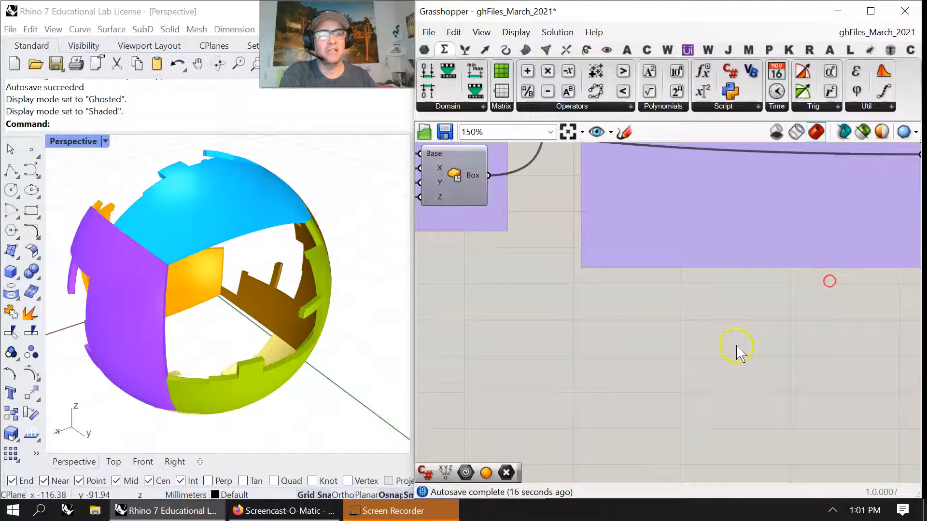
pyautogui.scroll(-6, 729, 339)
pyautogui.moveTo(495, 271); pyautogui.dragTo(671, 274, button='right')
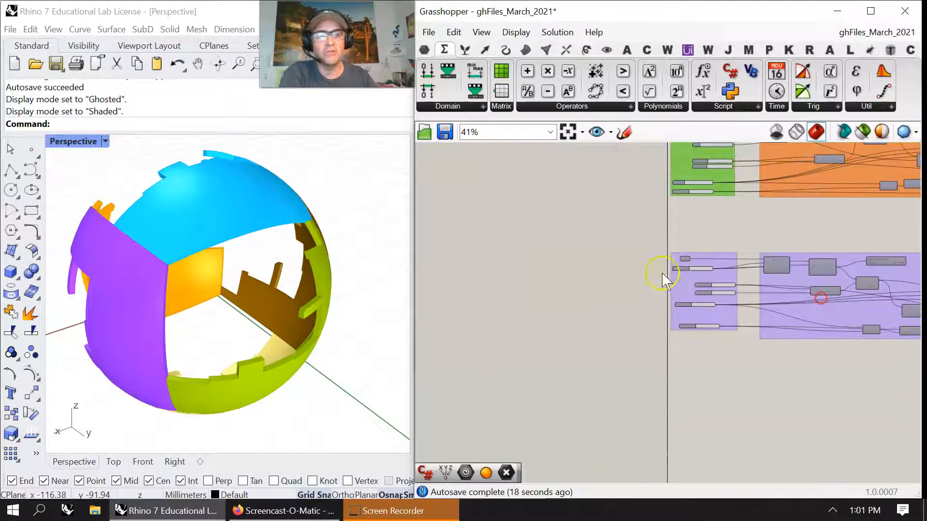
pyautogui.scroll(5, 685, 246)
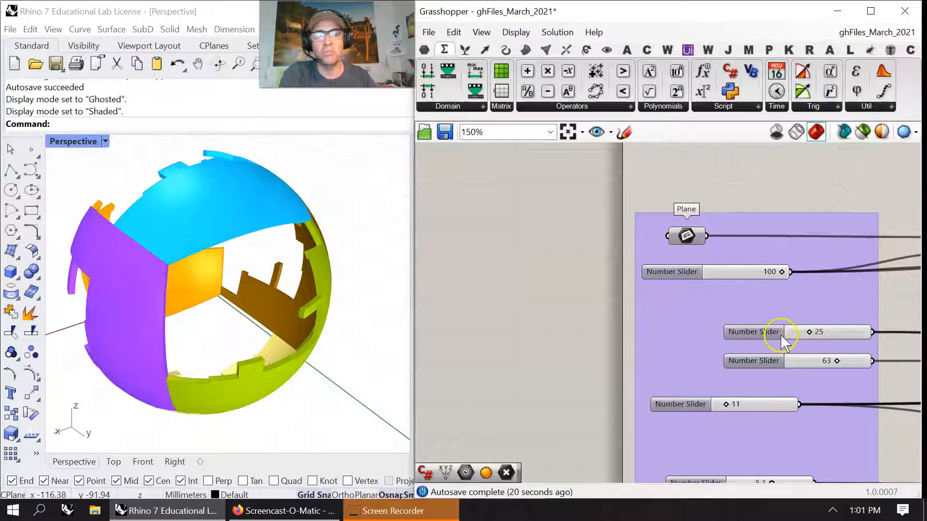
pyautogui.moveTo(728, 284); pyautogui.dragTo(594, 332, button='right')
pyautogui.scroll(-2, 612, 333)
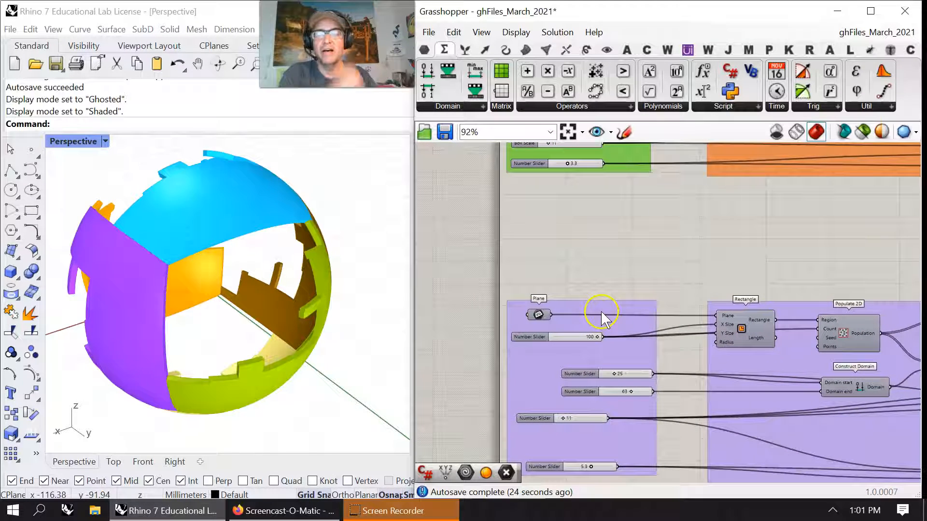
pyautogui.moveTo(755, 222); pyautogui.dragTo(554, 167, button='right')
pyautogui.scroll(-3, 552, 179)
pyautogui.moveTo(833, 277); pyautogui.dragTo(546, 270, button='right')
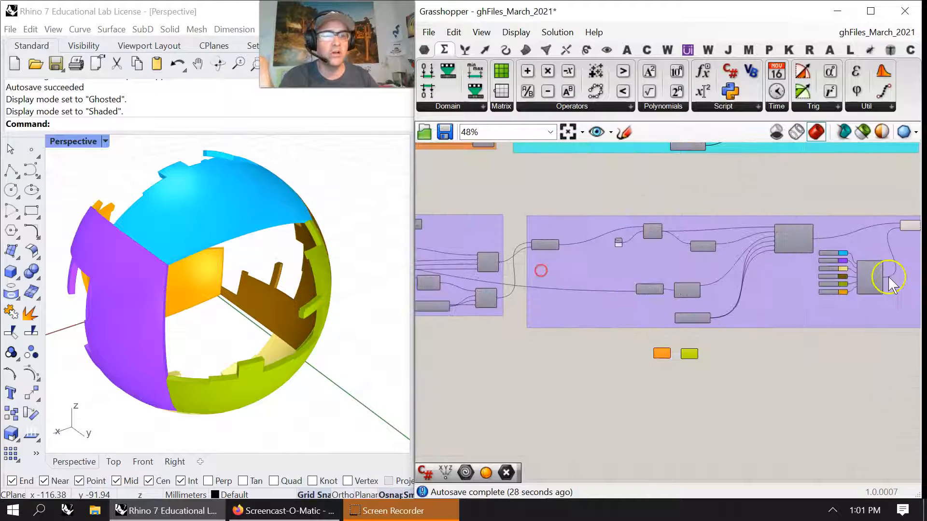
# Examine the lower definition's colour swatches, Merge, Surface Morph, Bounding Box and Construct Domain components, then compare its layout with the upper definition.
pyautogui.scroll(9, 883, 286)
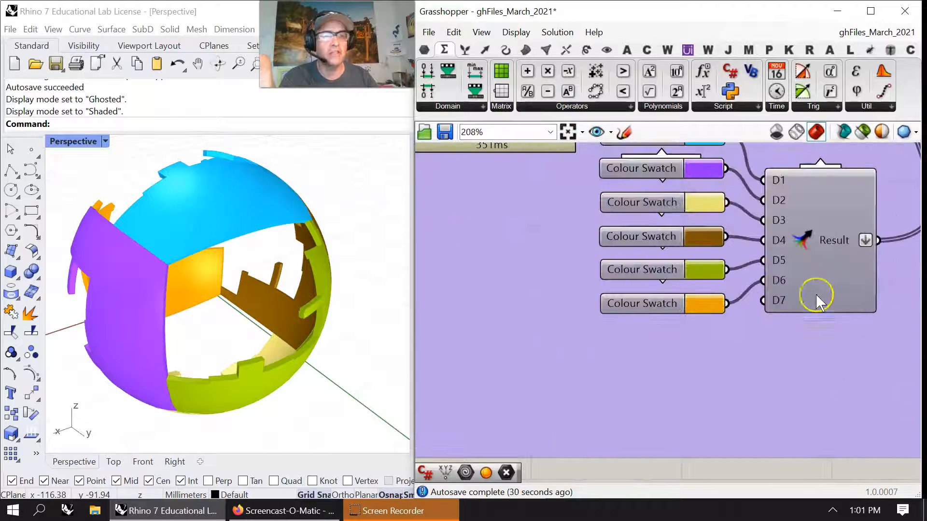
pyautogui.moveTo(846, 299); pyautogui.dragTo(604, 280, button='right')
pyautogui.scroll(-3, 604, 280)
pyautogui.moveTo(645, 241); pyautogui.dragTo(632, 367, button='right')
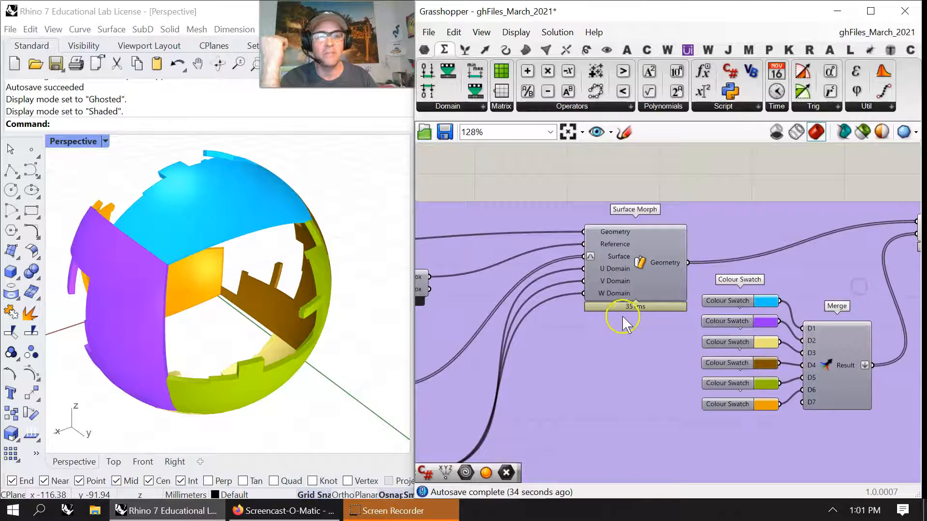
pyautogui.moveTo(617, 342); pyautogui.dragTo(731, 293, button='right')
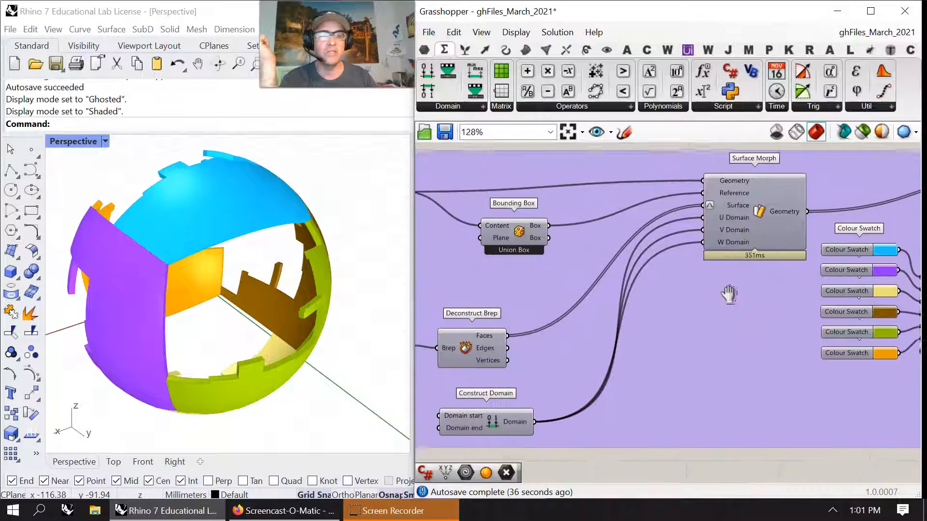
pyautogui.scroll(-4, 734, 316)
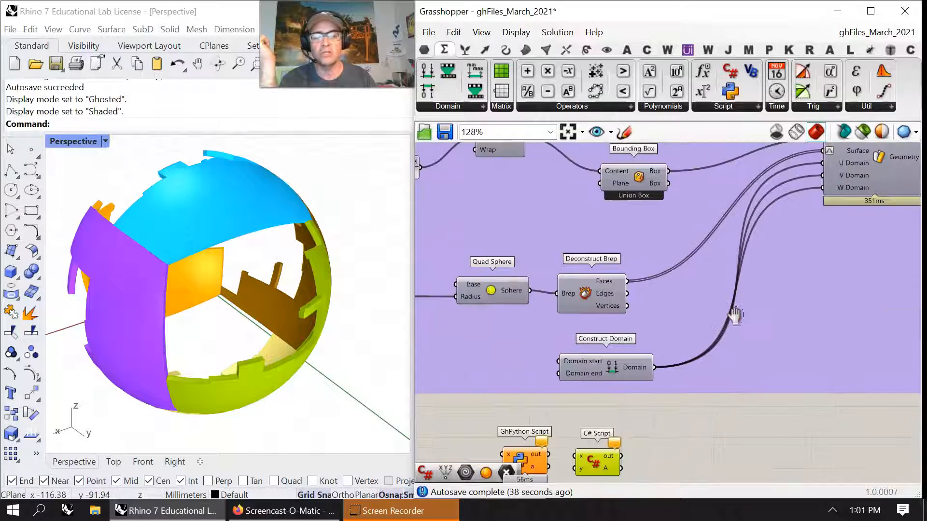
pyautogui.scroll(-3, 728, 413)
pyautogui.moveTo(814, 422); pyautogui.dragTo(739, 423, button='right')
pyautogui.moveTo(817, 263); pyautogui.dragTo(841, 292, button='right')
pyautogui.scroll(-3, 859, 356)
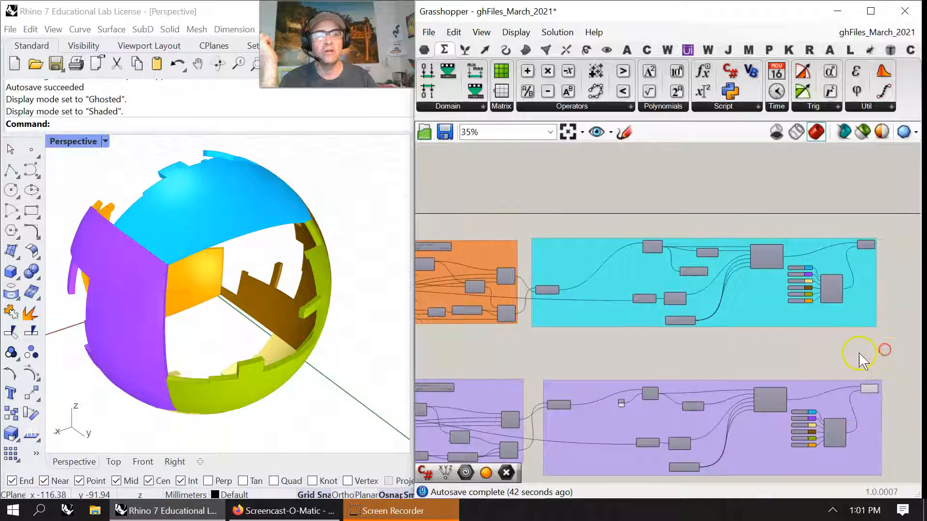
# Turn on the preview of the Custom Preview component at the end of the upper definition's cyan group.
pyautogui.moveTo(895, 367); pyautogui.dragTo(409, 250)
pyautogui.moveTo(464, 216); pyautogui.dragTo(462, 215, button='right')
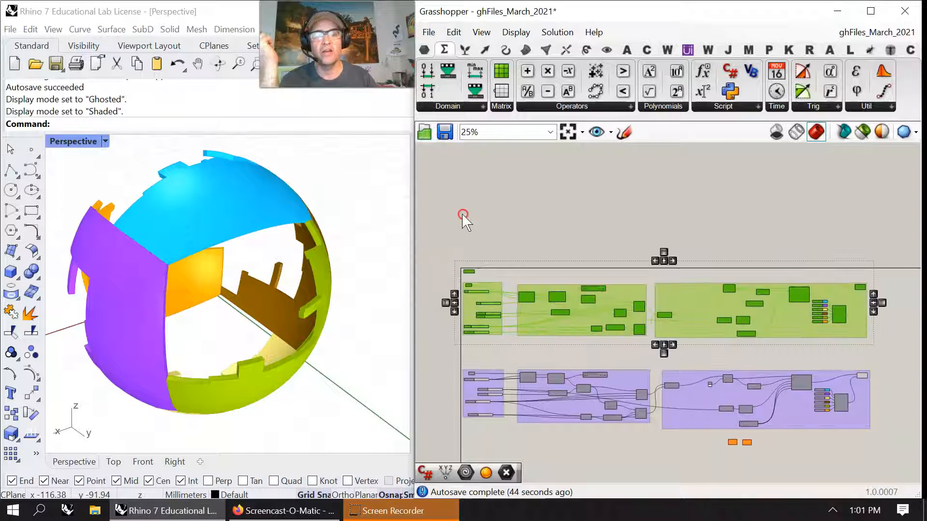
pyautogui.click(499, 252)
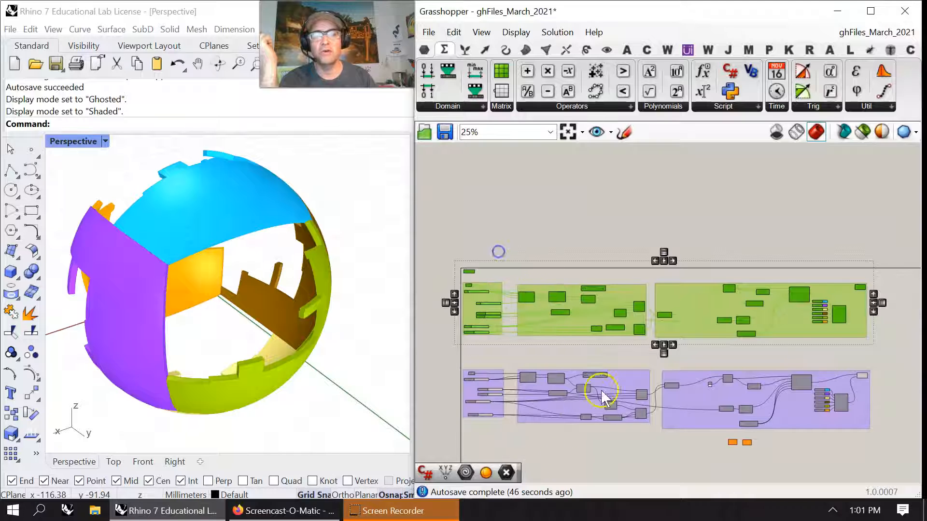
pyautogui.click(890, 363)
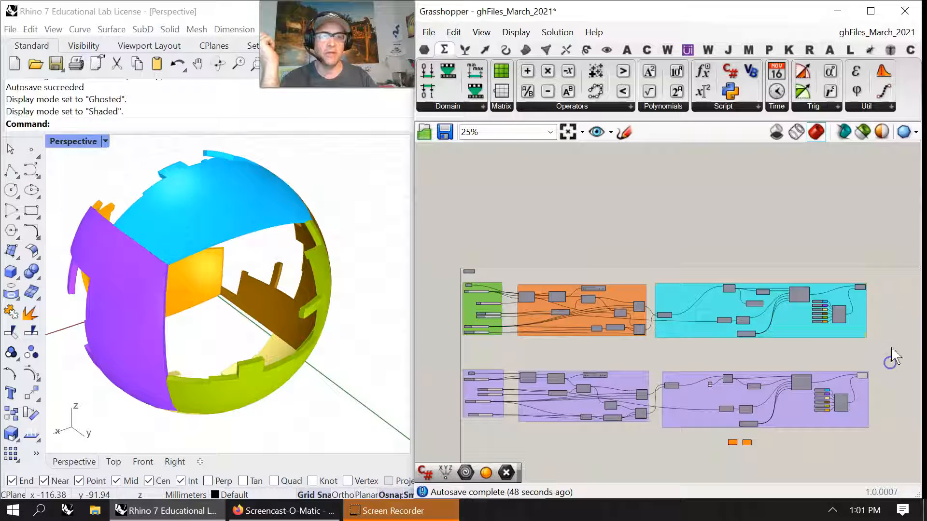
pyautogui.rightClick(862, 287)
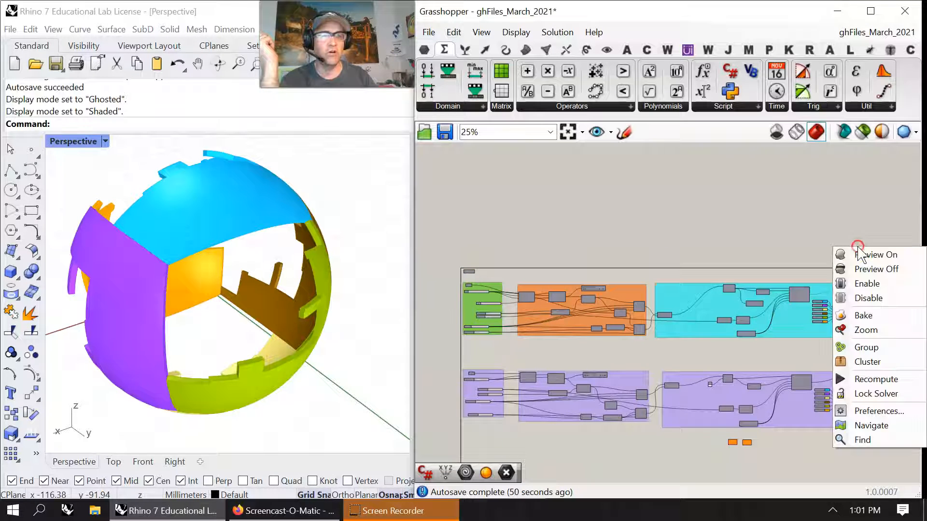
pyautogui.click(872, 257)
pyautogui.click(898, 341)
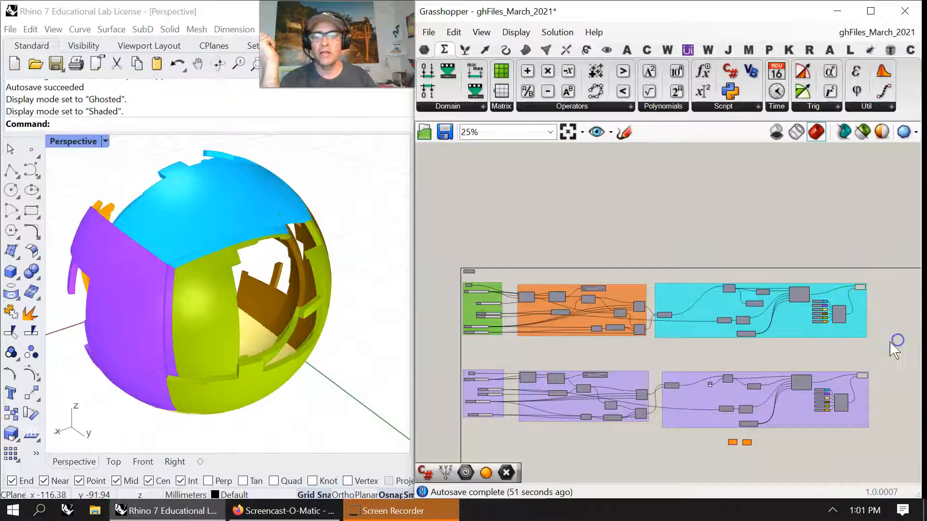
# Examine the overlapping coloured spheres from several angles in the Perspective view, rotating it automatically with the Turntable command.
pyautogui.moveTo(271, 318); pyautogui.dragTo(278, 345, button='right')
pyautogui.scroll(5, 278, 332)
pyautogui.scroll(-4, 300, 357)
pyautogui.scroll(-5, 303, 365)
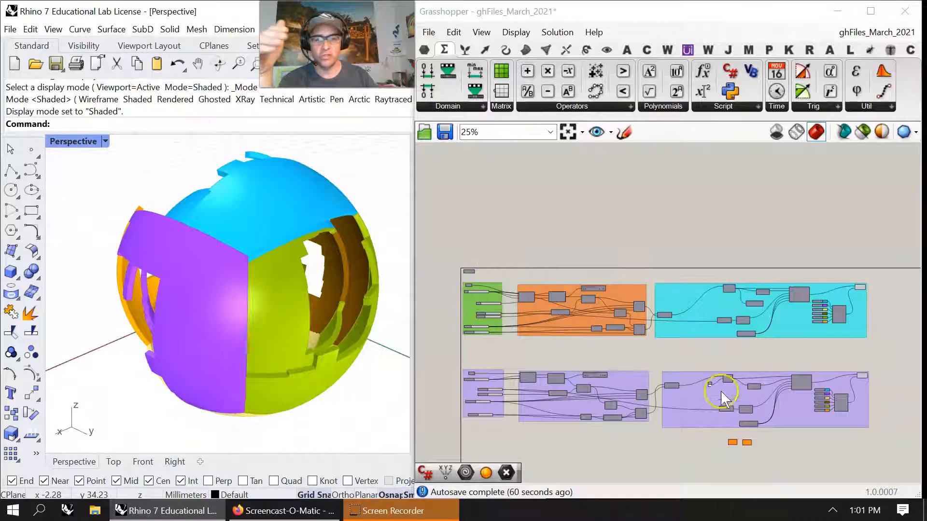
pyautogui.moveTo(408, 357); pyautogui.dragTo(331, 351, button='right')
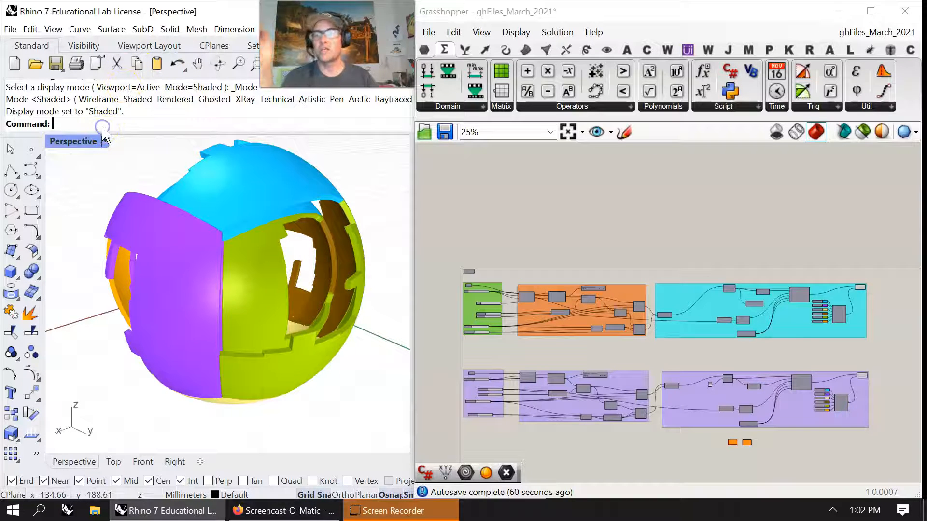
pyautogui.press('Return')
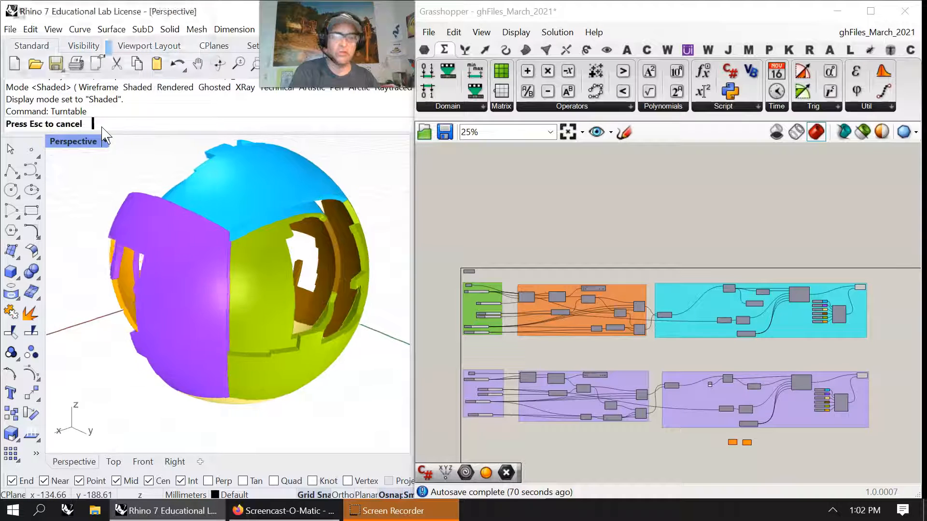
pyautogui.scroll(-4, 160, 309)
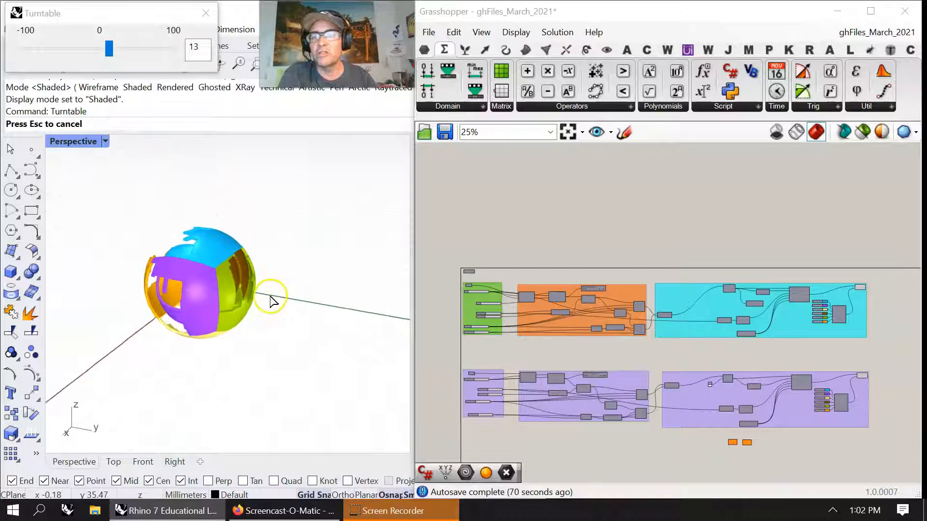
pyautogui.scroll(4, 285, 290)
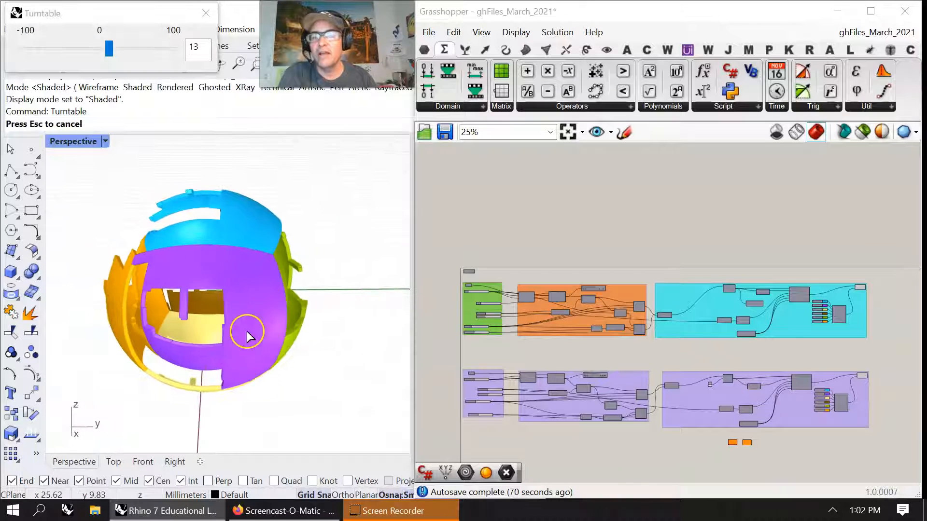
# Restore the four-viewport layout and stop the running turntable rotation.
pyautogui.doubleClick(74, 142)
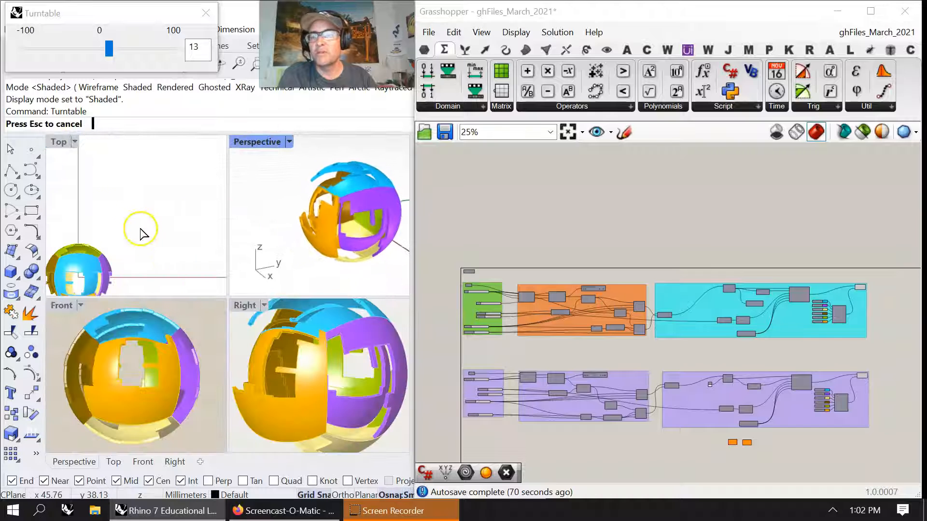
pyautogui.moveTo(174, 210); pyautogui.dragTo(199, 178, button='right')
pyautogui.click(240, 149)
pyautogui.click(173, 216)
pyautogui.press('Escape')
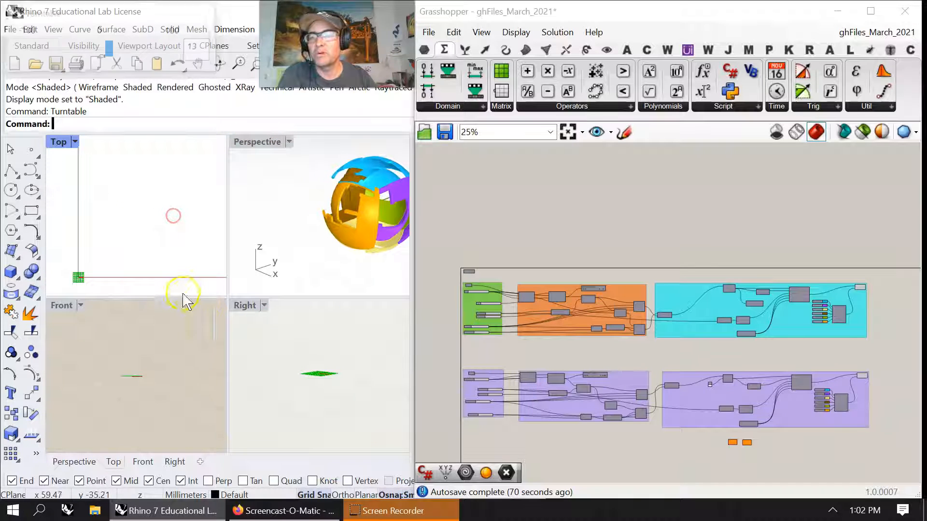
# Use Zoom Target to set a new camera target on the sphere and centre it in the Perspective viewport.
pyautogui.click(255, 66)
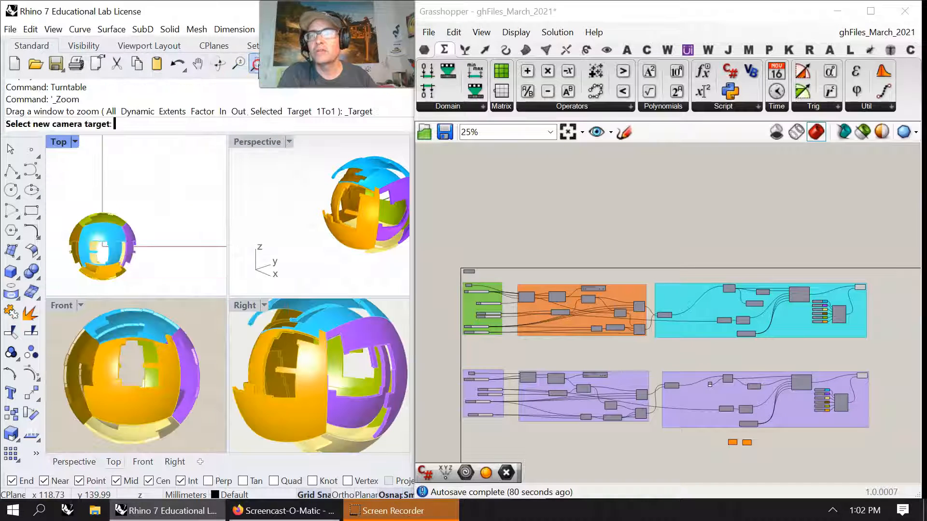
pyautogui.click(313, 403)
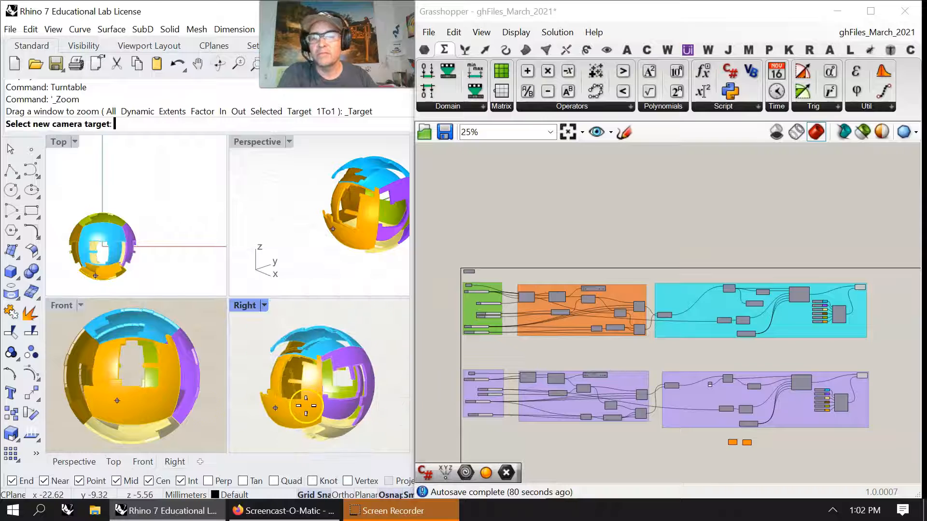
pyautogui.click(255, 234)
pyautogui.moveTo(229, 183); pyautogui.dragTo(306, 212)
pyautogui.moveTo(314, 244); pyautogui.dragTo(397, 277)
pyautogui.moveTo(320, 255)
pyautogui.mouseDown(button='right')
pyautogui.moveTo(290, 259)
pyautogui.moveTo(309, 263)
pyautogui.moveTo(300, 250)
pyautogui.moveTo(311, 240)
pyautogui.mouseUp(button='right')
pyautogui.middleClick(312, 263)
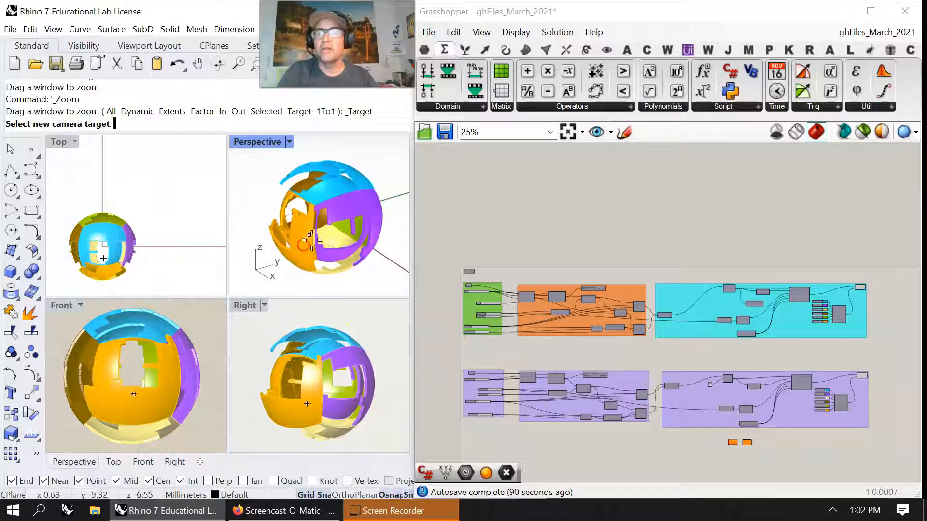
pyautogui.press('Return')
pyautogui.press('Return')
# Run the Turntable command in the Top, Front, Right and Perspective viewports in turn, stopping each rotation.
pyautogui.rightClick(150, 143)
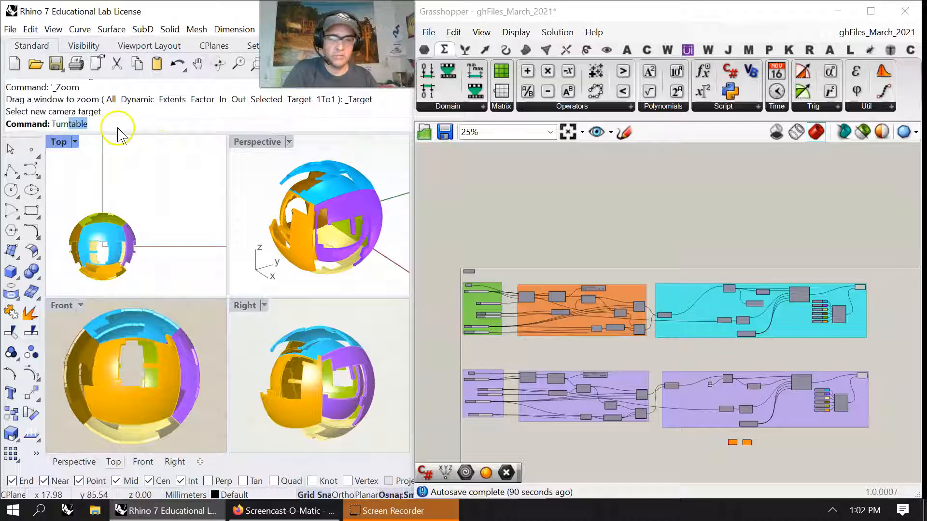
pyautogui.write('Turn')
pyautogui.press('Return')
pyautogui.press('Escape')
pyautogui.click(249, 360)
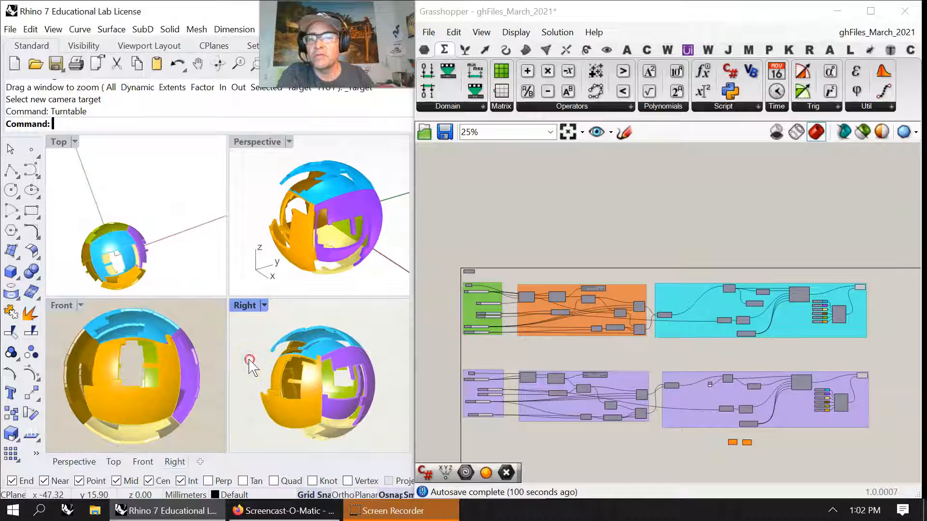
pyautogui.rightClick(200, 425)
pyautogui.click(244, 411)
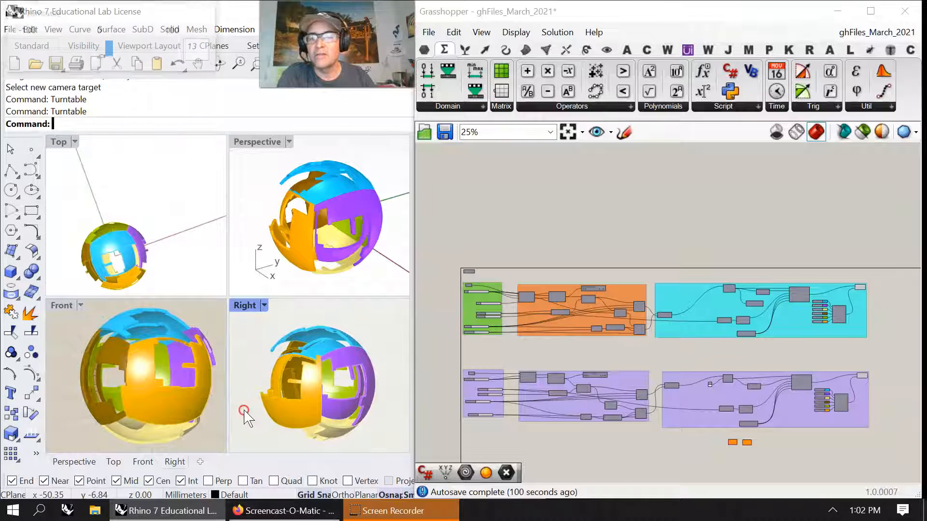
pyautogui.rightClick(245, 410)
pyautogui.click(249, 214)
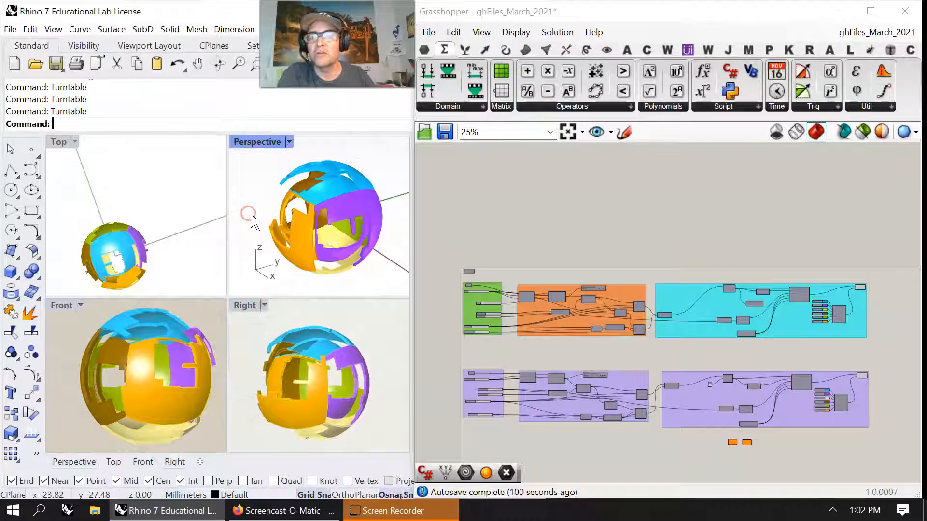
pyautogui.rightClick(250, 219)
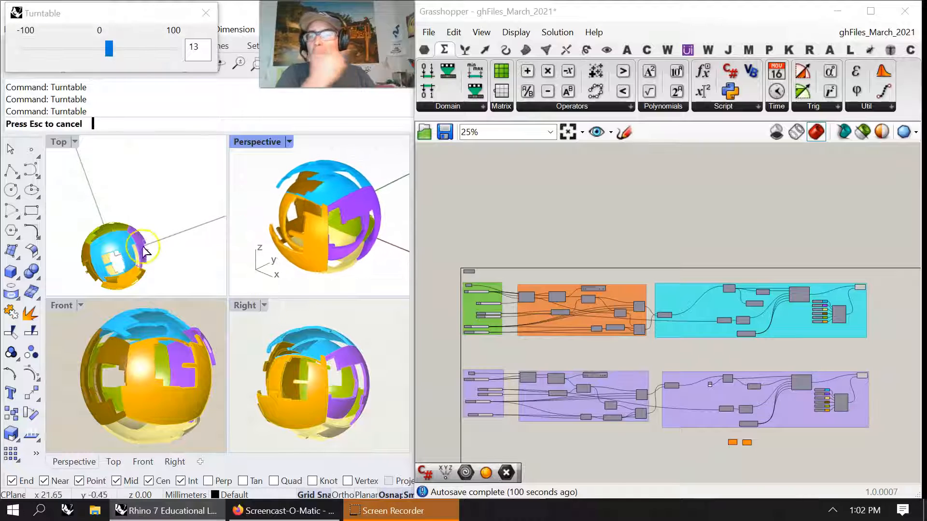
pyautogui.click(163, 226)
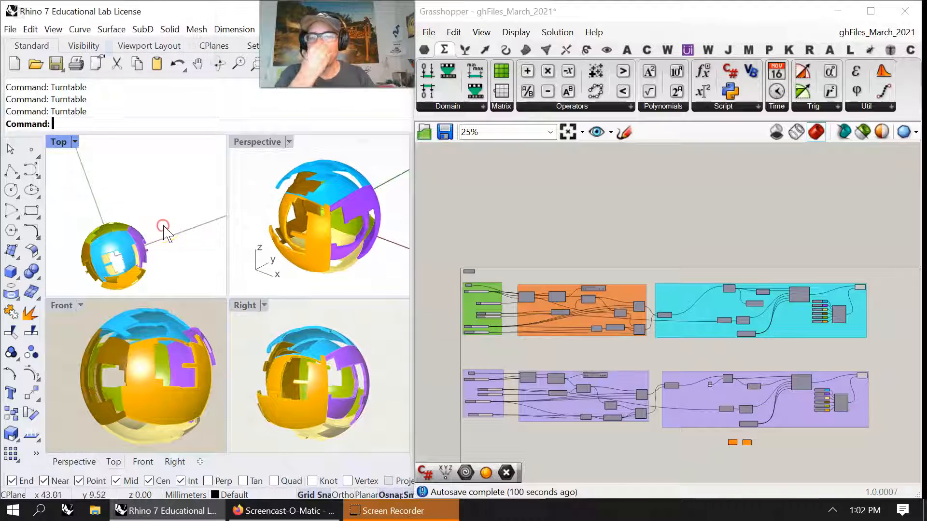
# Maximise the Top viewport, rotate the sphere there with Turntable, and fit both definitions within the Grasshopper canvas.
pyautogui.doubleClick(60, 144)
pyautogui.moveTo(198, 440); pyautogui.dragTo(235, 333, button='right')
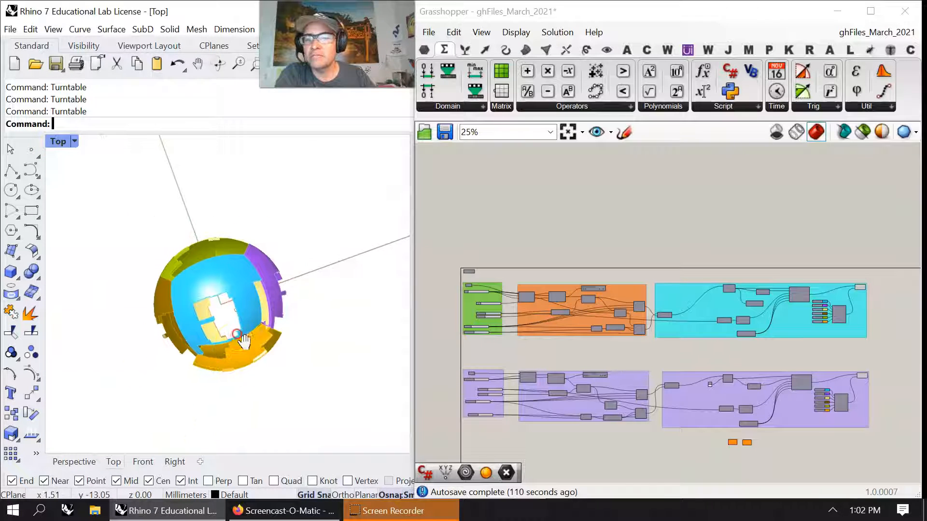
pyautogui.rightClick(234, 332)
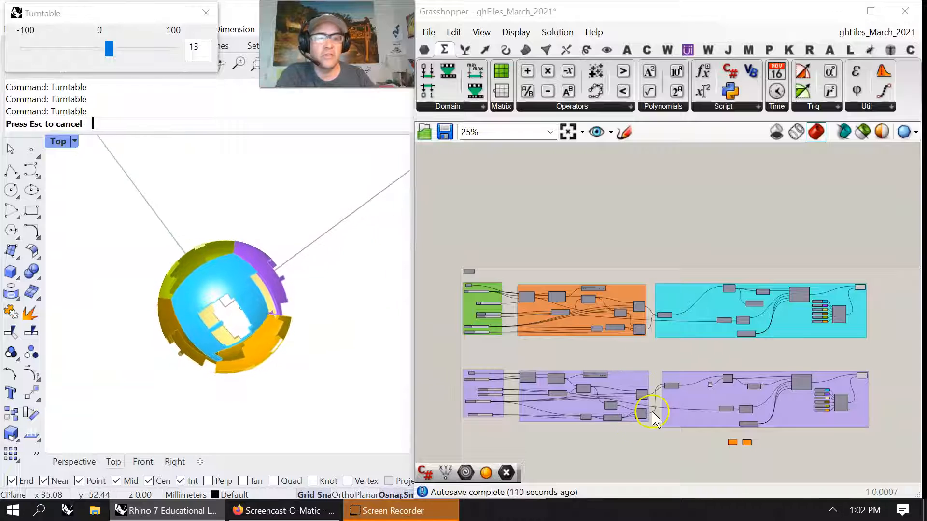
pyautogui.click(568, 135)
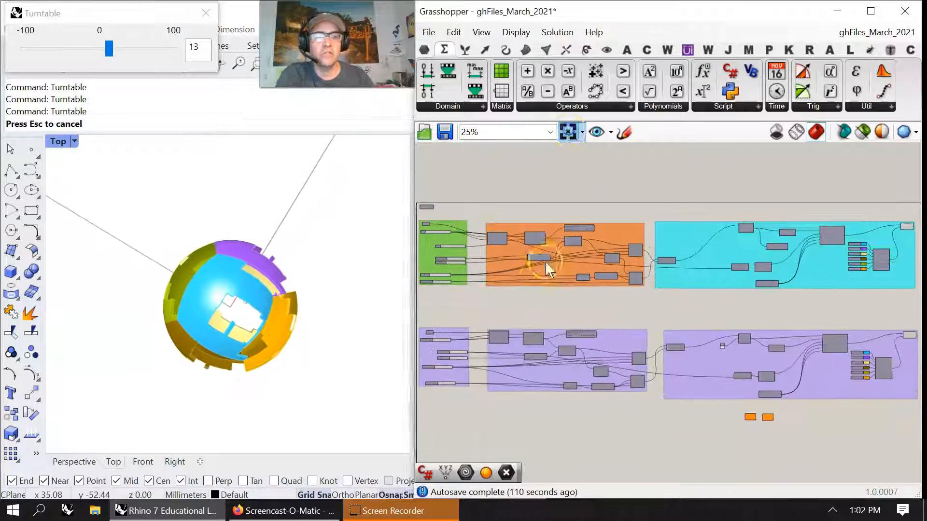